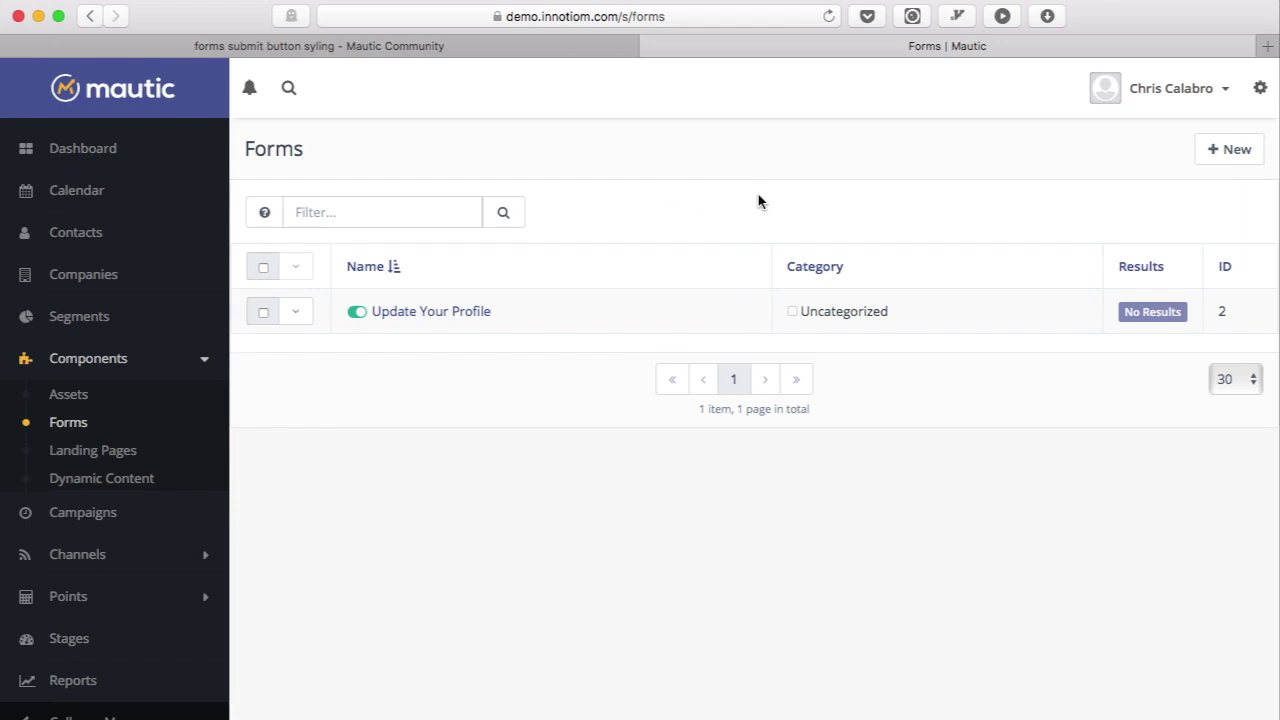
Create a new standalone form named "Test basic form"
{"action": "left_click", "coordinate": [1222, 150]}
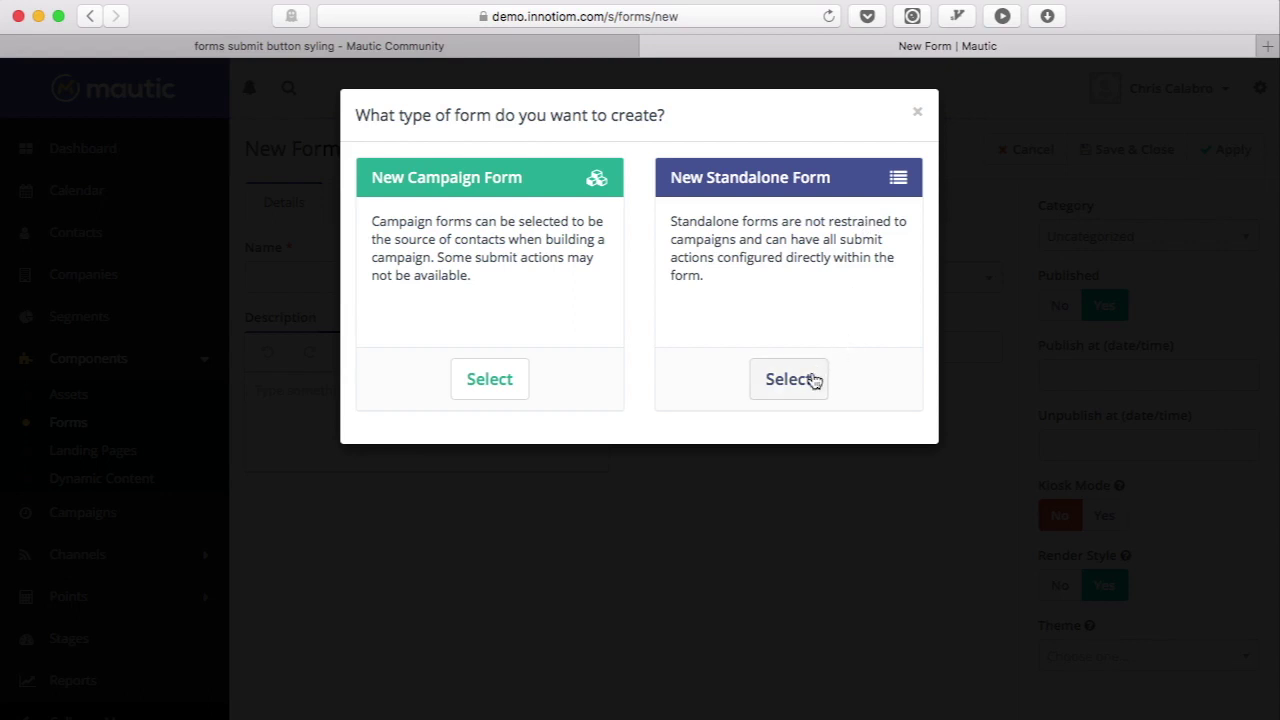
{"action": "left_click", "coordinate": [808, 380]}
{"action": "left_click", "coordinate": [474, 277]}
{"action": "type", "text": "Tes"}
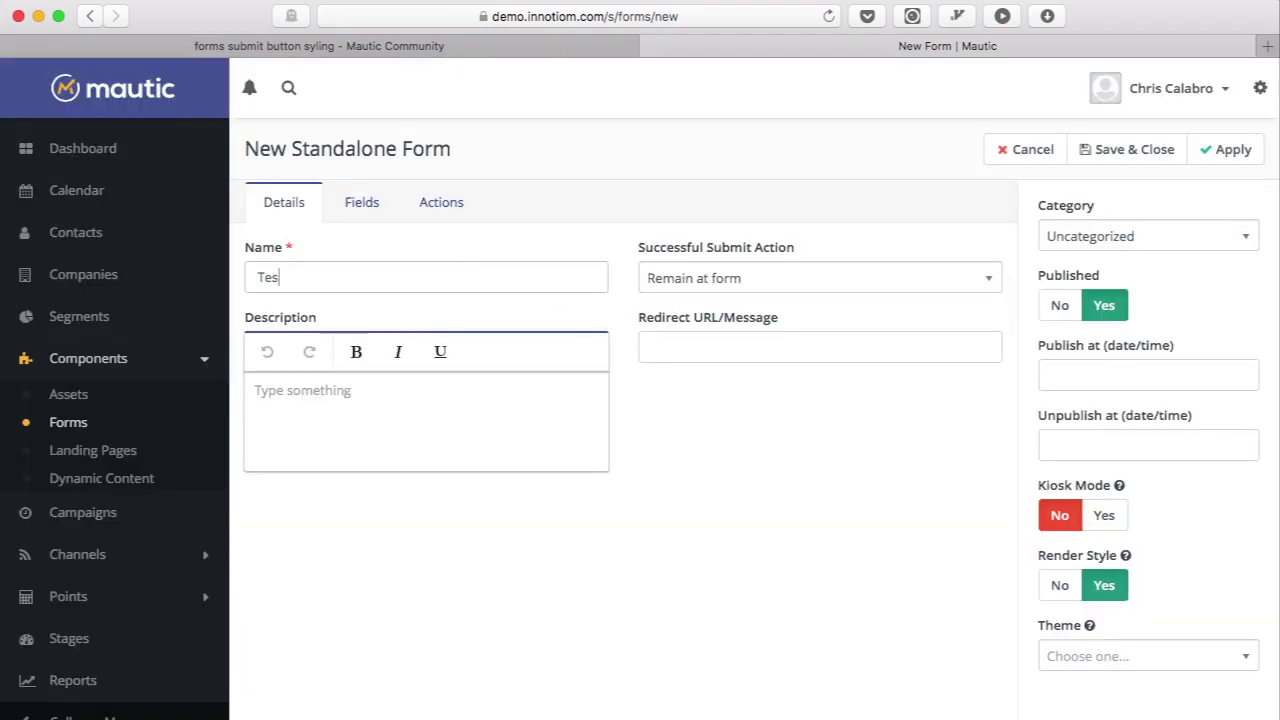
{"action": "type", "text": "t basic form"}
Add a text field labelled "First Name" to the form and map it to the contact's First Name field
{"action": "left_click", "coordinate": [366, 204]}
{"action": "left_click", "coordinate": [375, 254]}
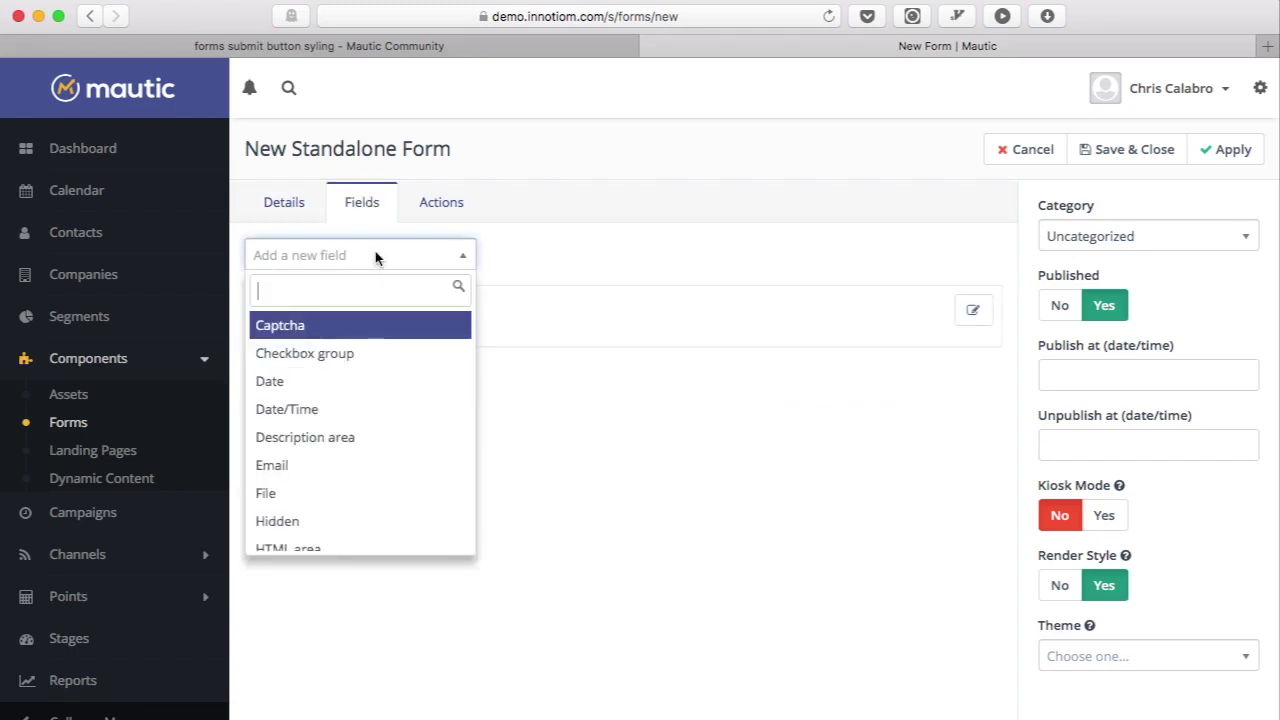
{"action": "type", "text": "te"}
{"action": "left_click", "coordinate": [334, 384]}
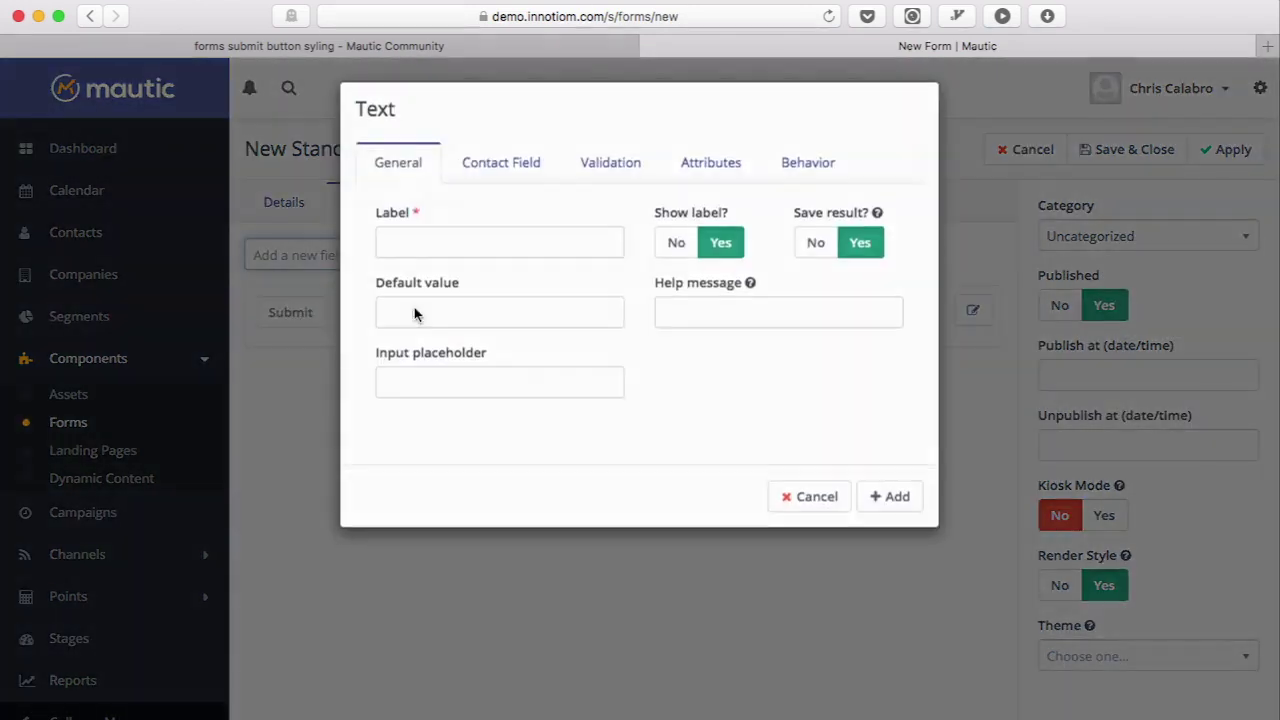
{"action": "left_click", "coordinate": [449, 251]}
{"action": "type", "text": "First Name"}
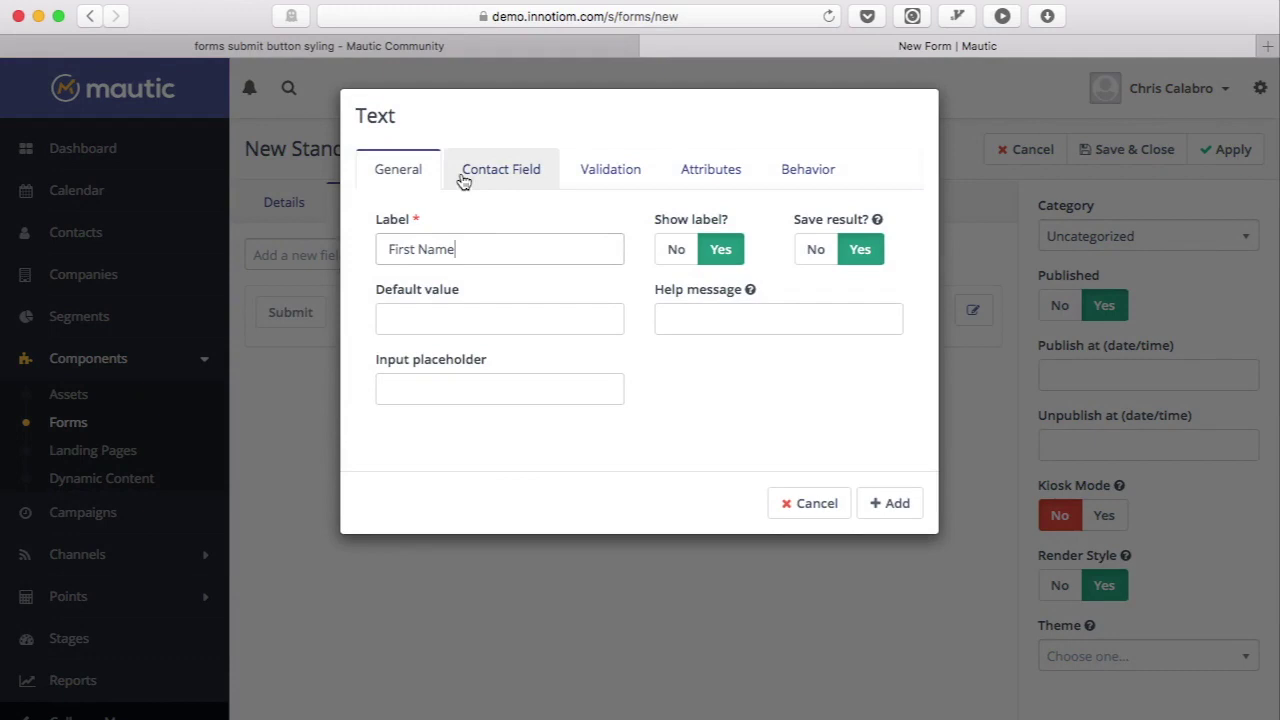
{"action": "left_click", "coordinate": [463, 176]}
{"action": "left_click", "coordinate": [452, 227]}
{"action": "type", "text": "first"}
{"action": "left_click", "coordinate": [445, 320]}
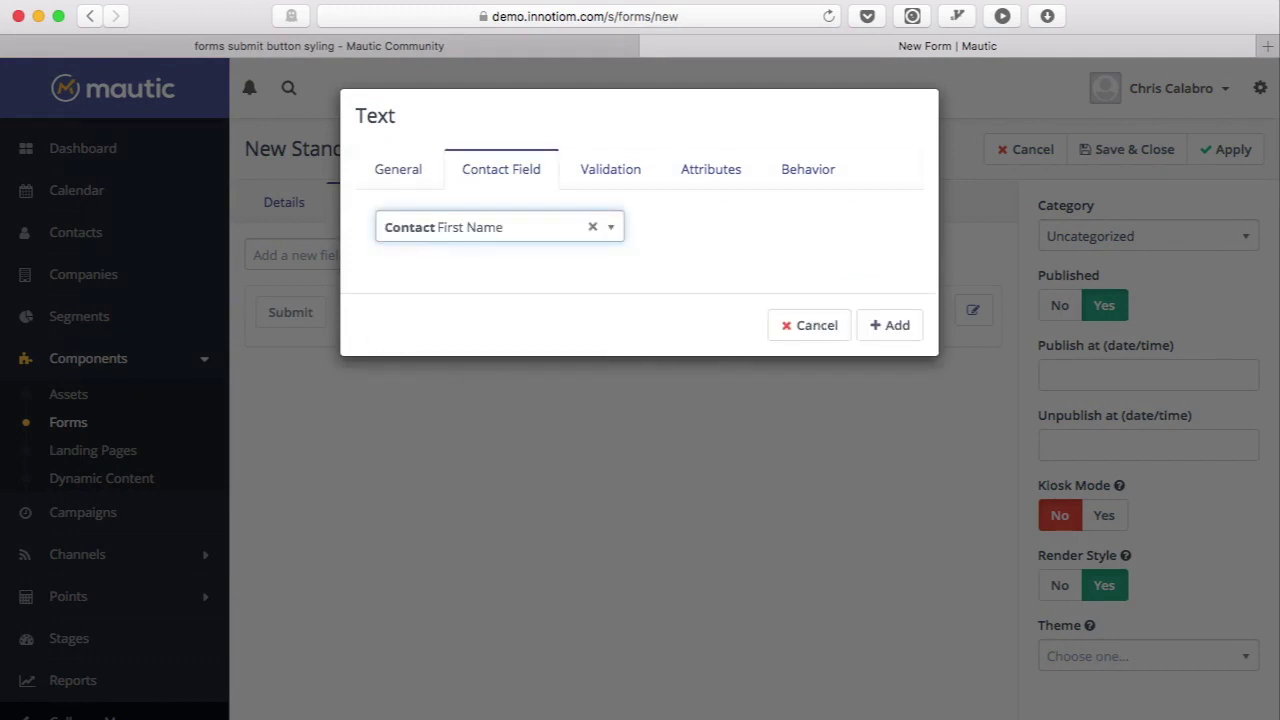
{"action": "left_click", "coordinate": [888, 327]}
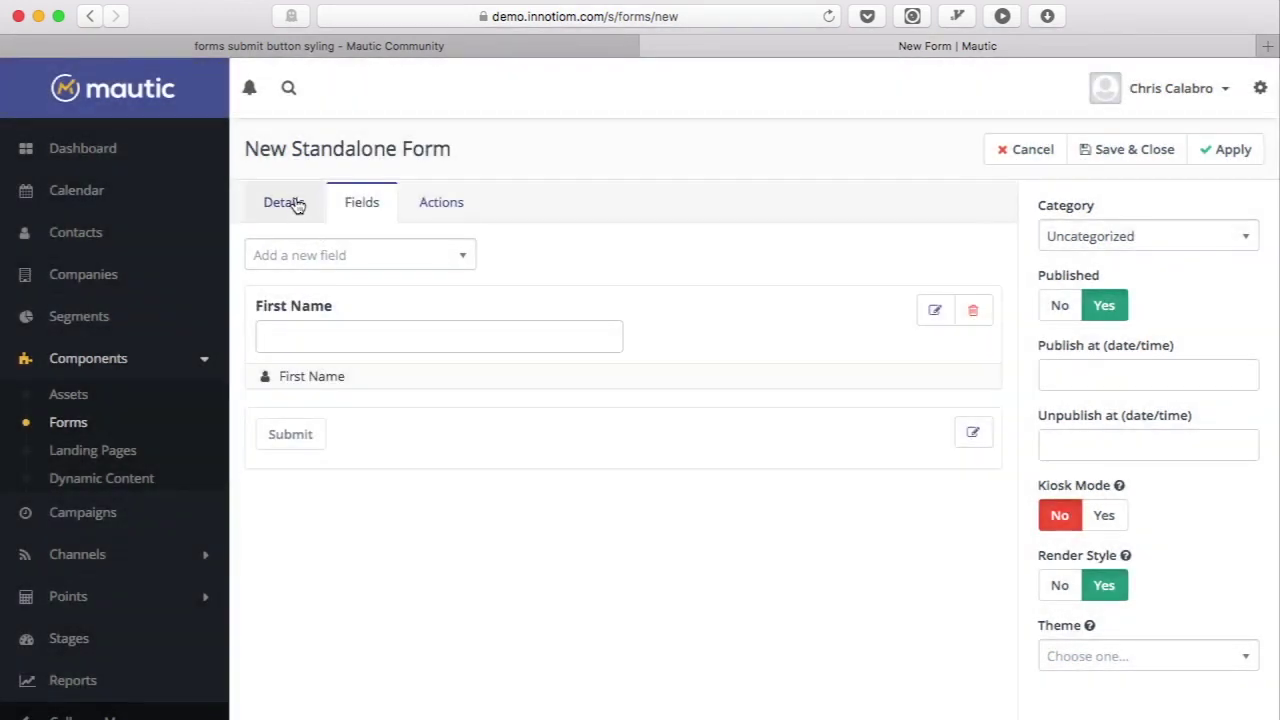
Add an email field labelled "Email Address" to the form
{"action": "left_click", "coordinate": [297, 254]}
{"action": "type", "text": "em"}
{"action": "left_click", "coordinate": [272, 323]}
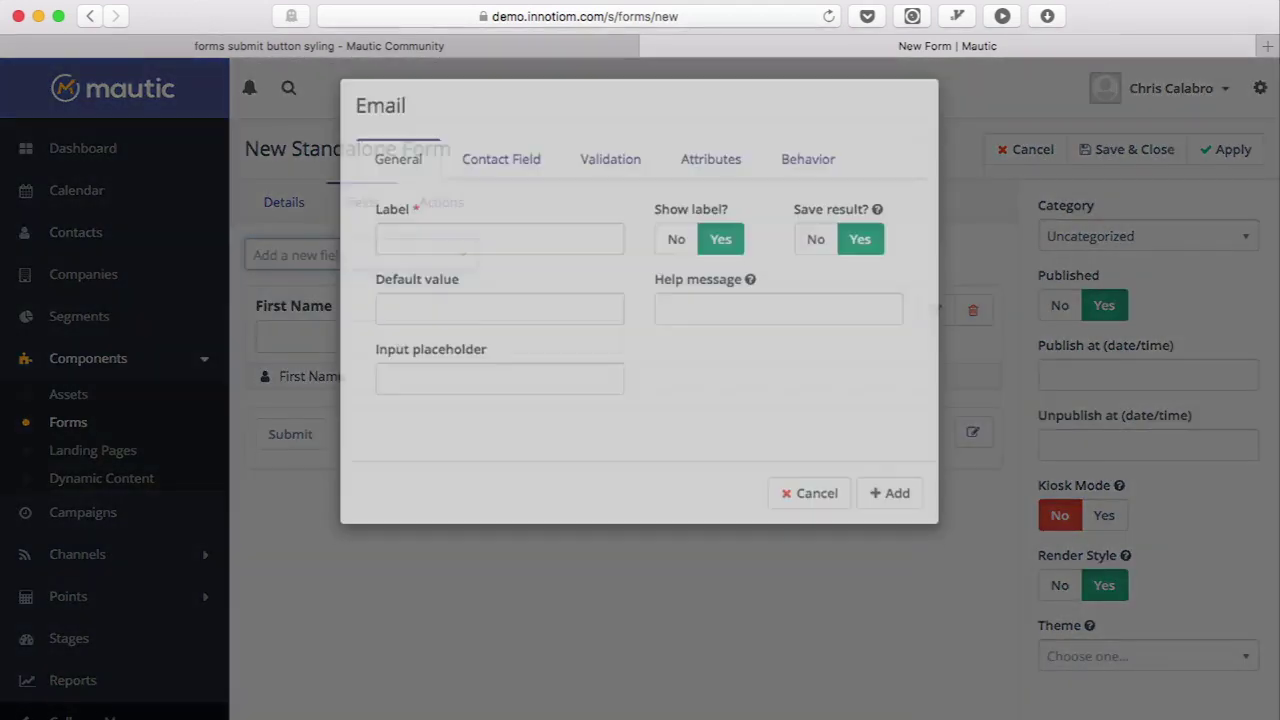
{"action": "left_click", "coordinate": [550, 247]}
{"action": "type", "text": "Email Address"}
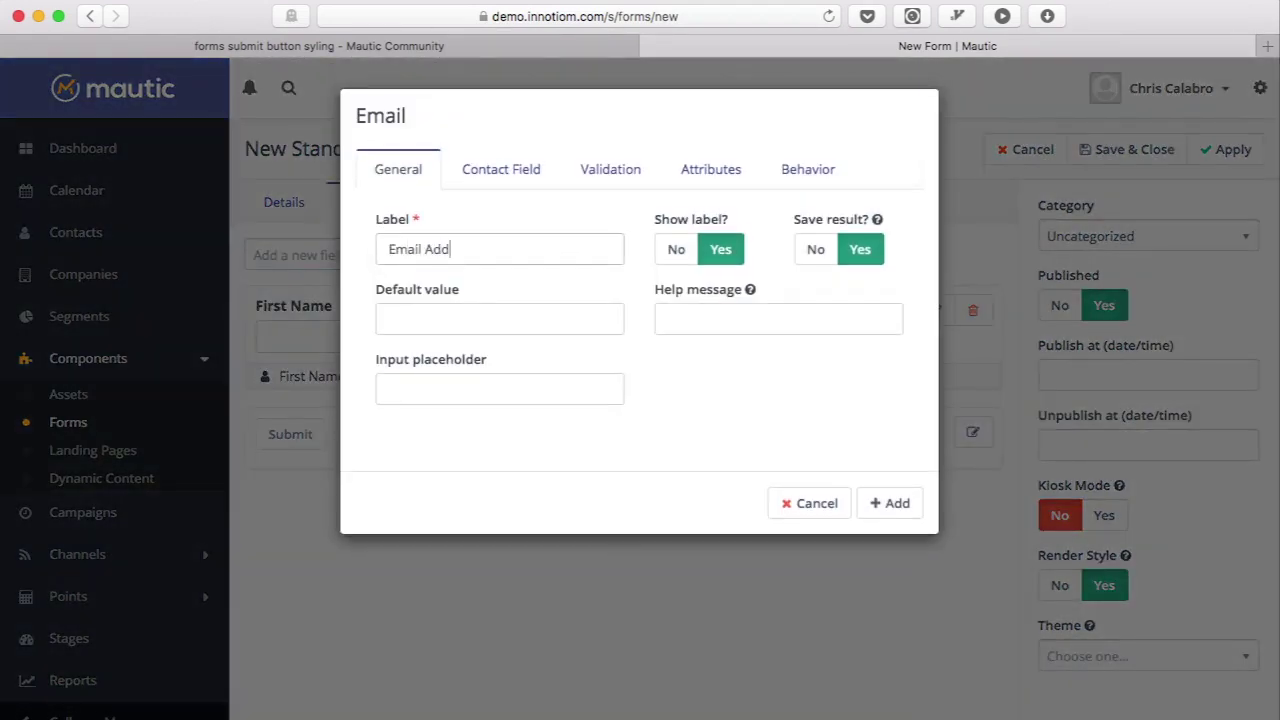
{"action": "left_click", "coordinate": [886, 507]}
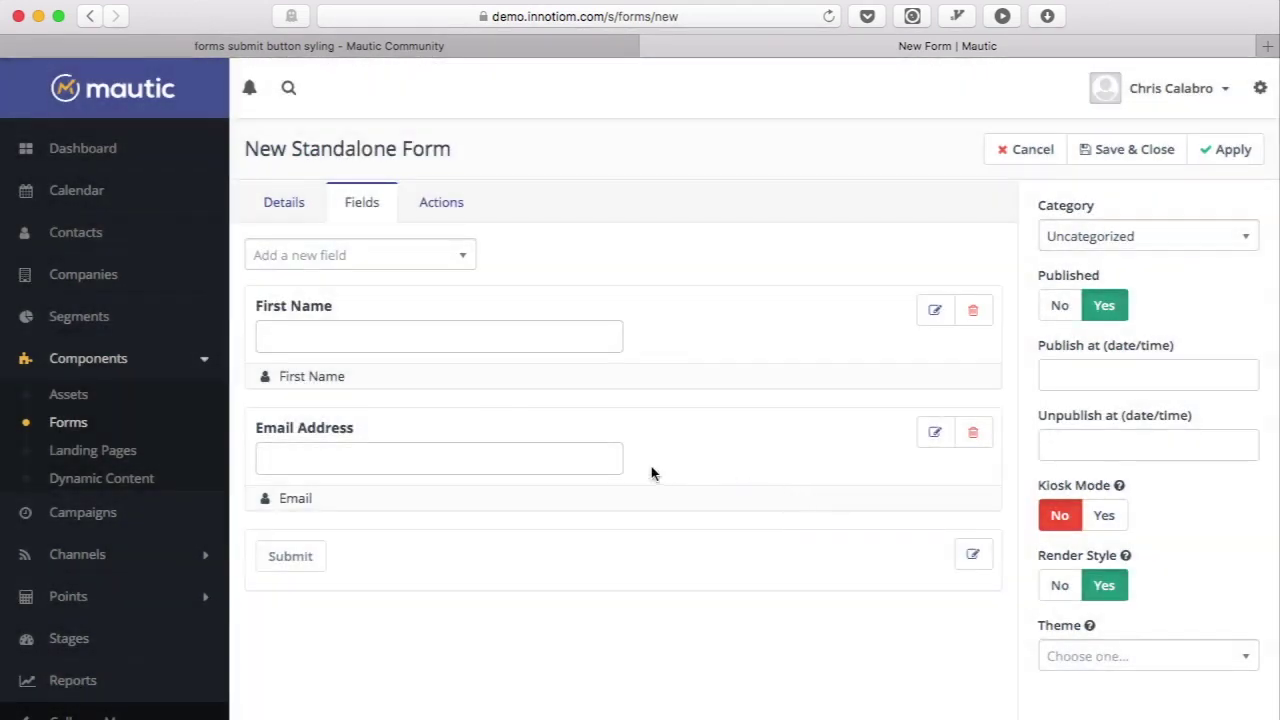
Save and close the form, and open its preview
{"action": "left_click", "coordinate": [1212, 152]}
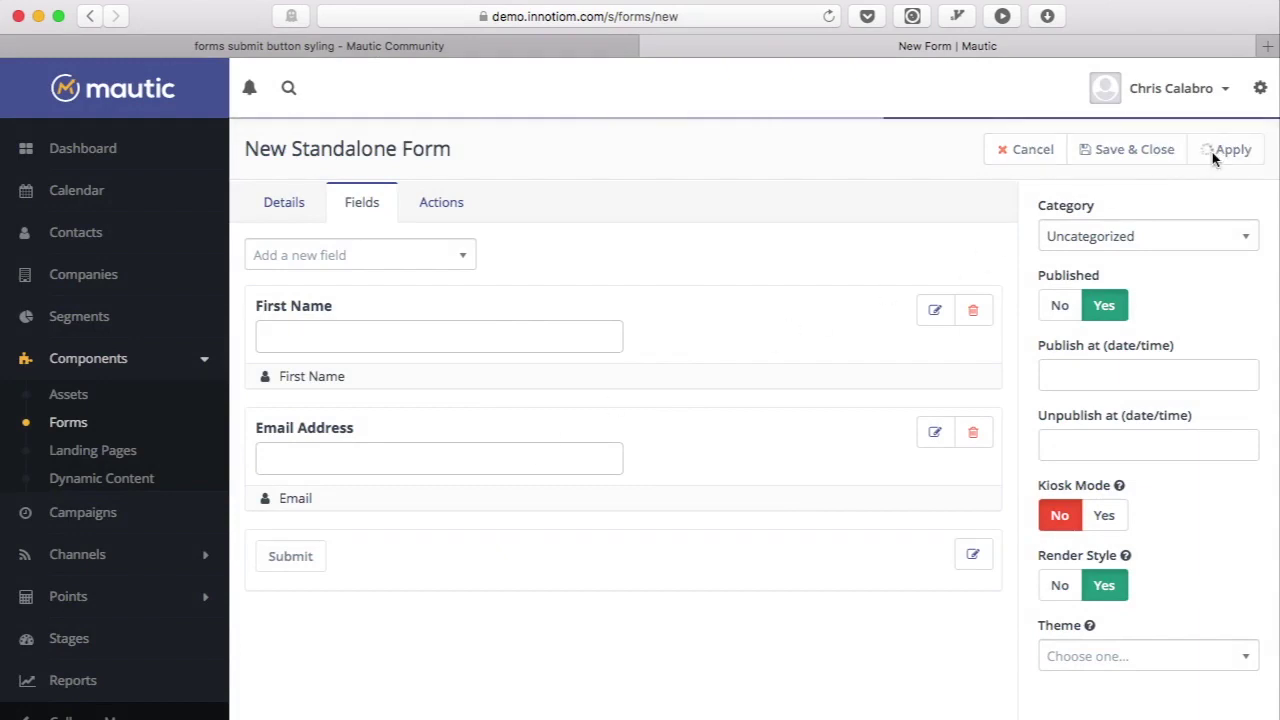
{"action": "left_click", "coordinate": [1125, 148]}
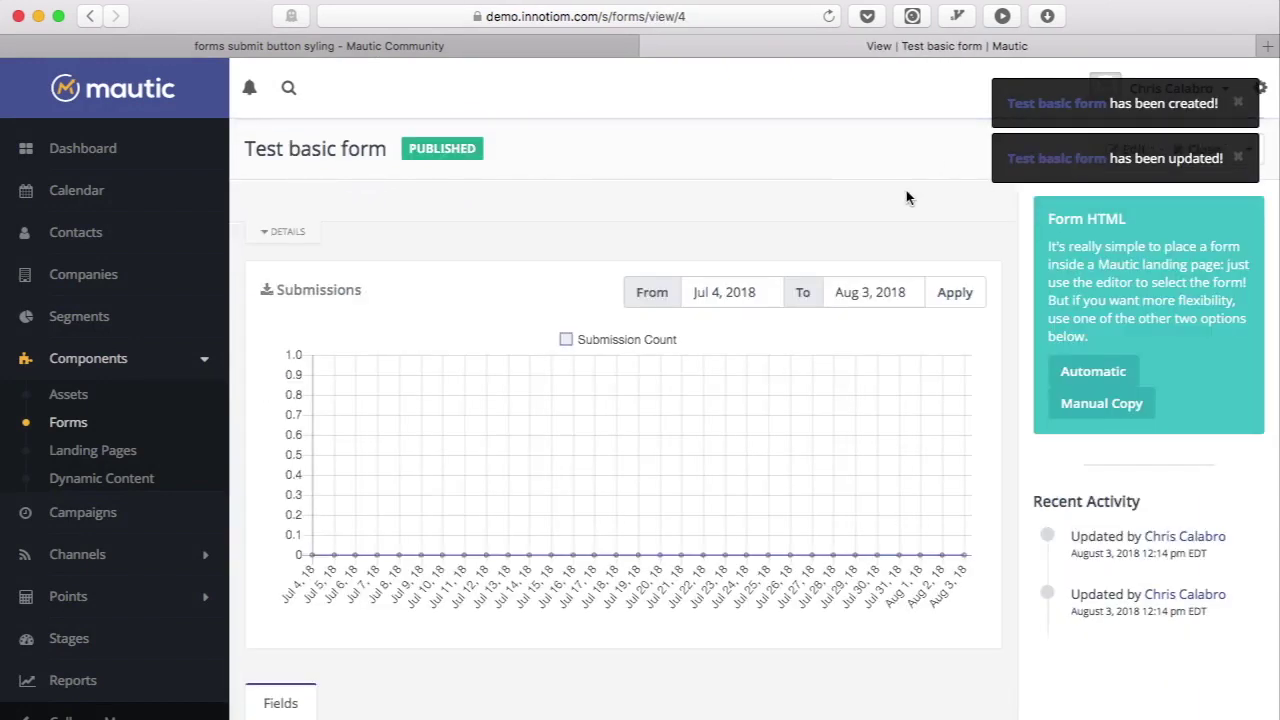
{"action": "left_click", "coordinate": [1238, 158]}
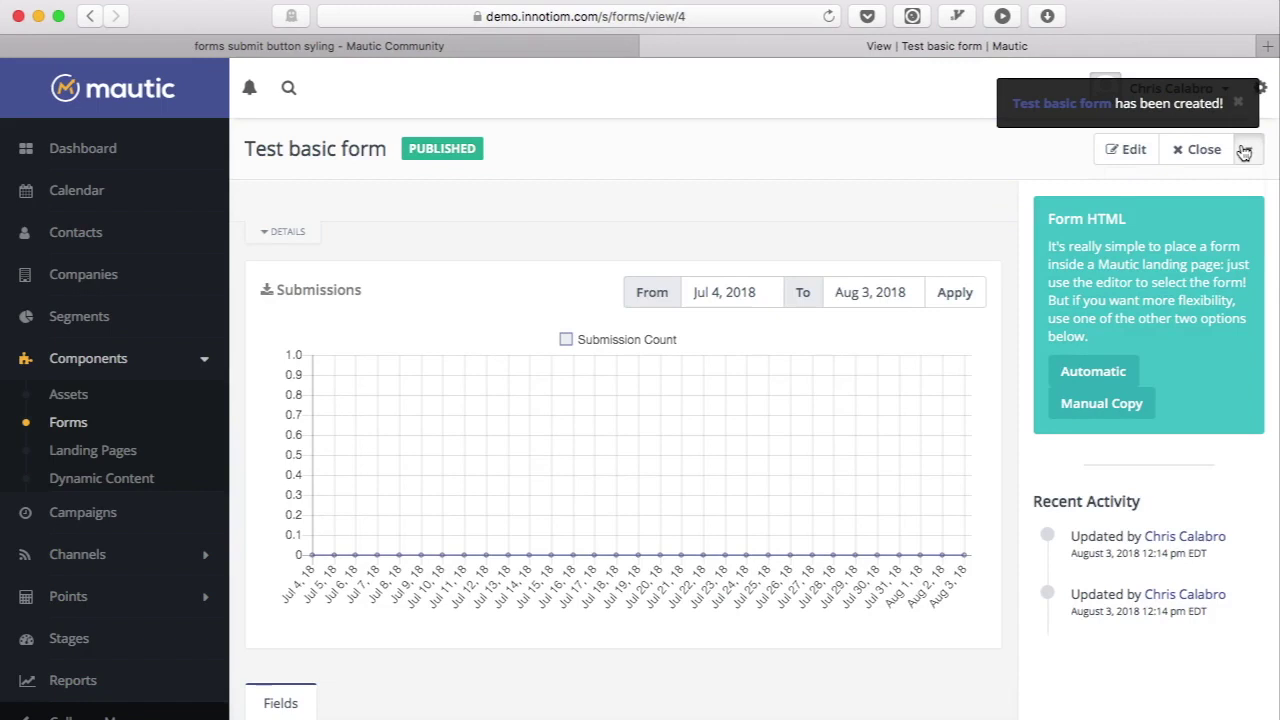
{"action": "left_click", "coordinate": [1246, 150]}
{"action": "left_click", "coordinate": [1172, 214]}
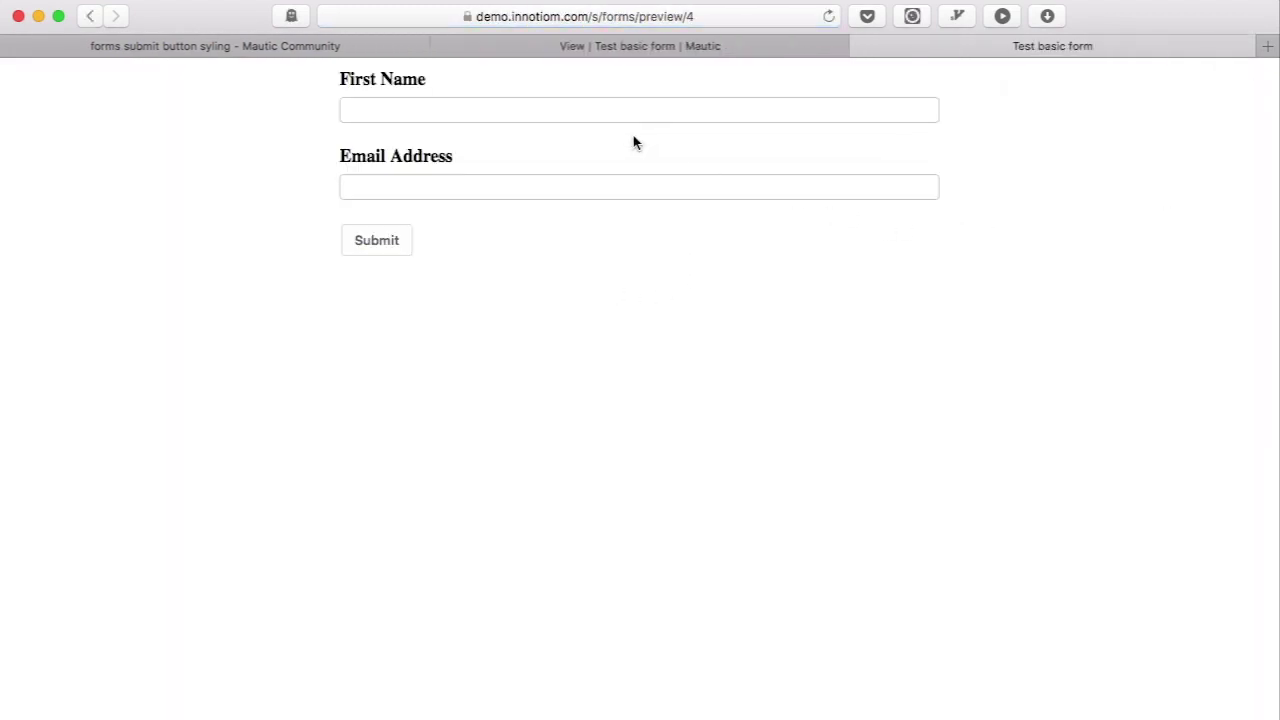
Open the form for editing, and review the Mautic Community thread's CSS example for styling the submit button
{"action": "left_click", "coordinate": [620, 46]}
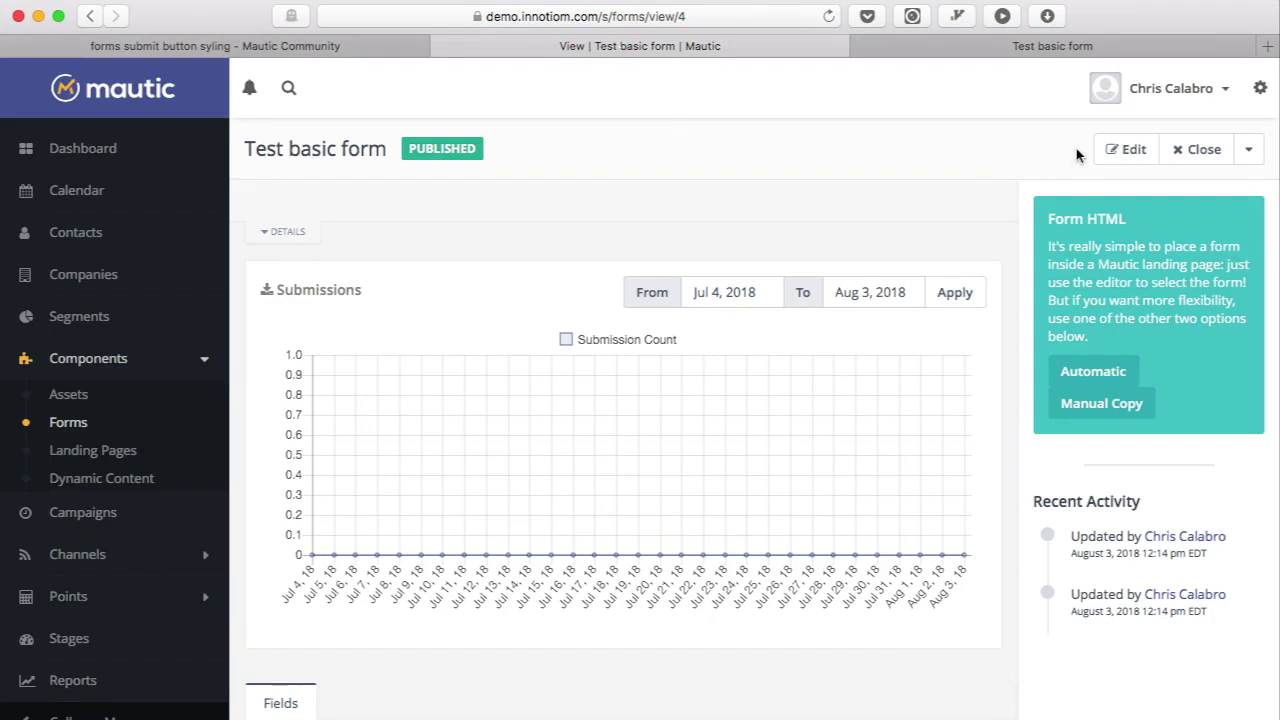
{"action": "left_click", "coordinate": [1120, 152]}
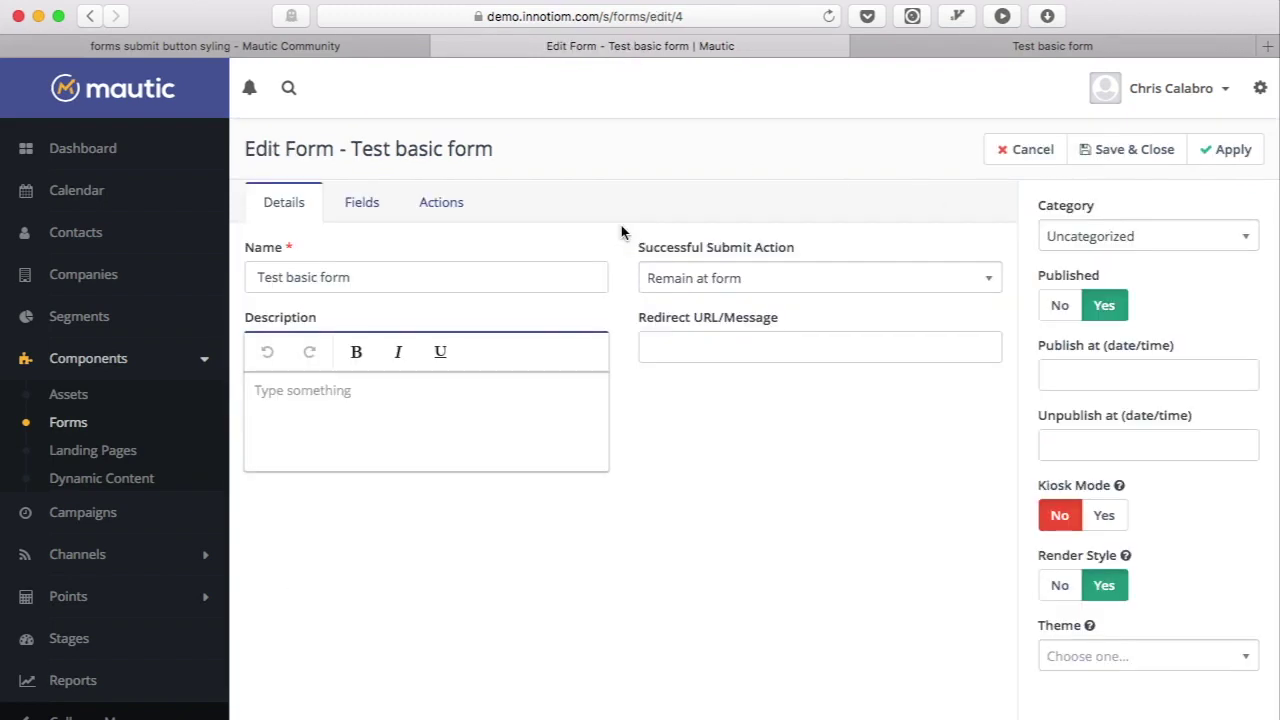
{"action": "left_click", "coordinate": [289, 51]}
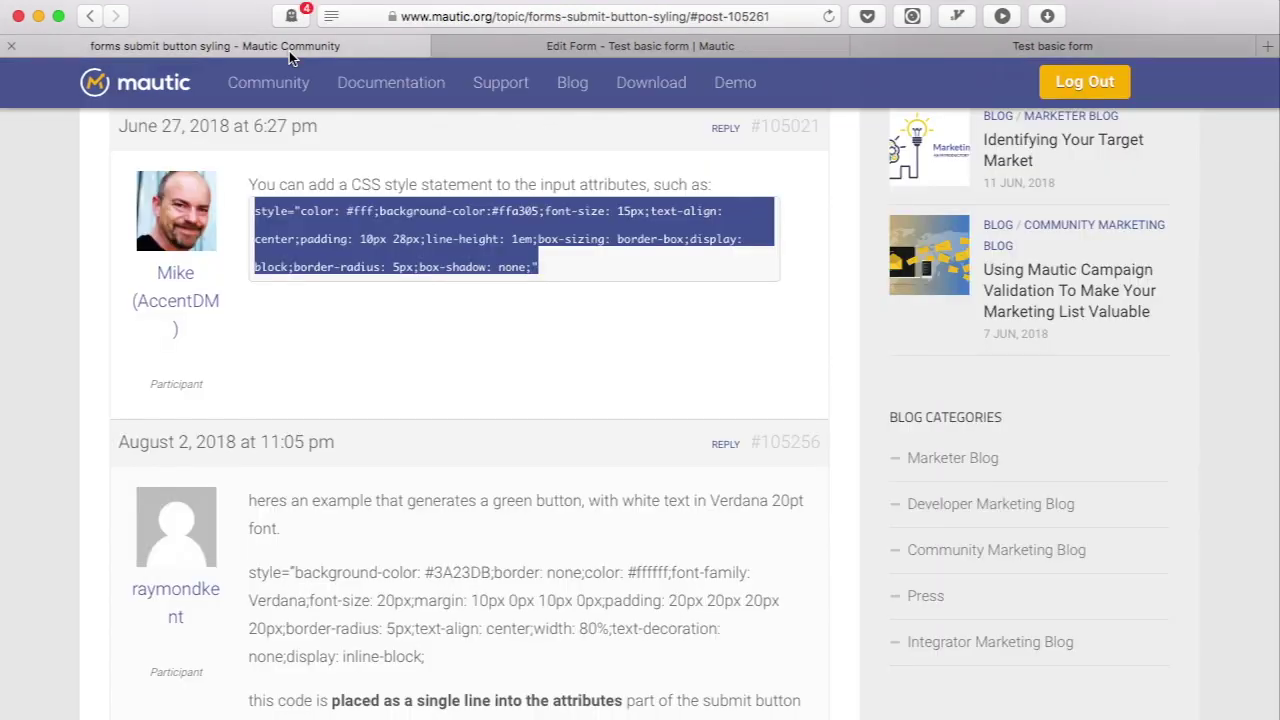
{"action": "left_click", "coordinate": [480, 268]}
{"action": "scroll", "coordinate": [480, 268], "scroll_direction": "up", "scroll_amount": 5}
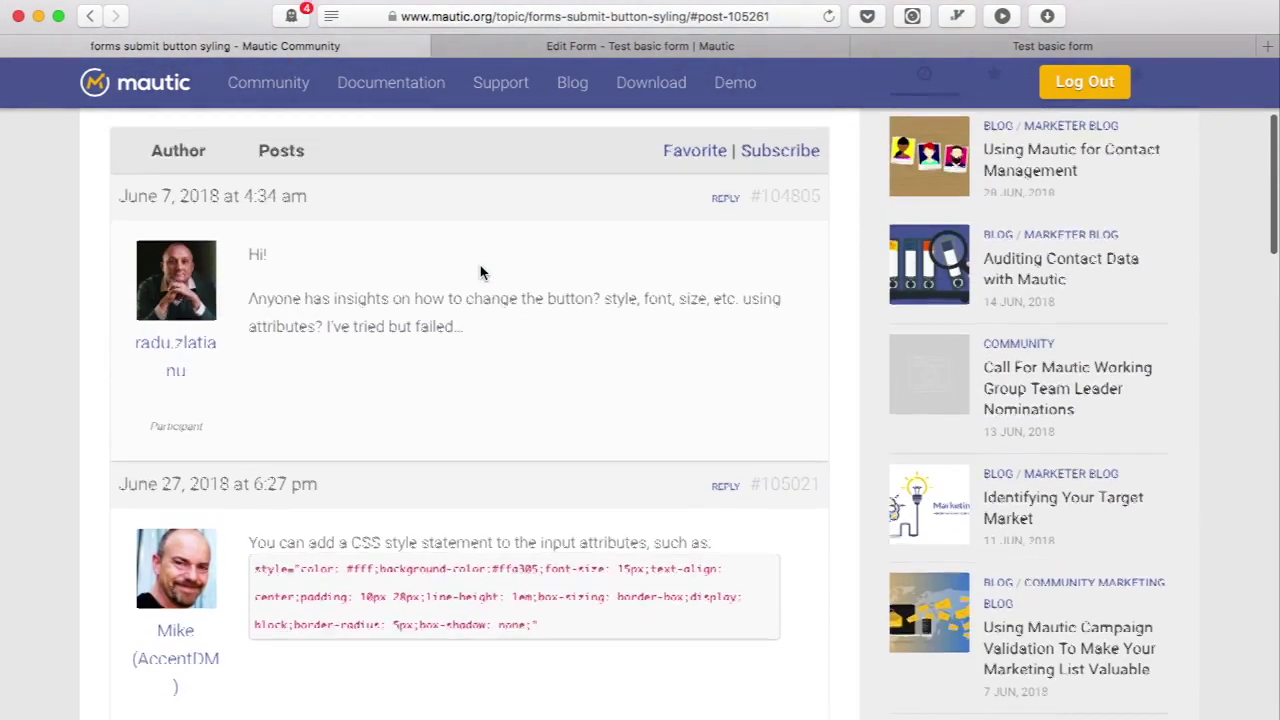
{"action": "scroll", "coordinate": [480, 271], "scroll_direction": "down", "scroll_amount": 3}
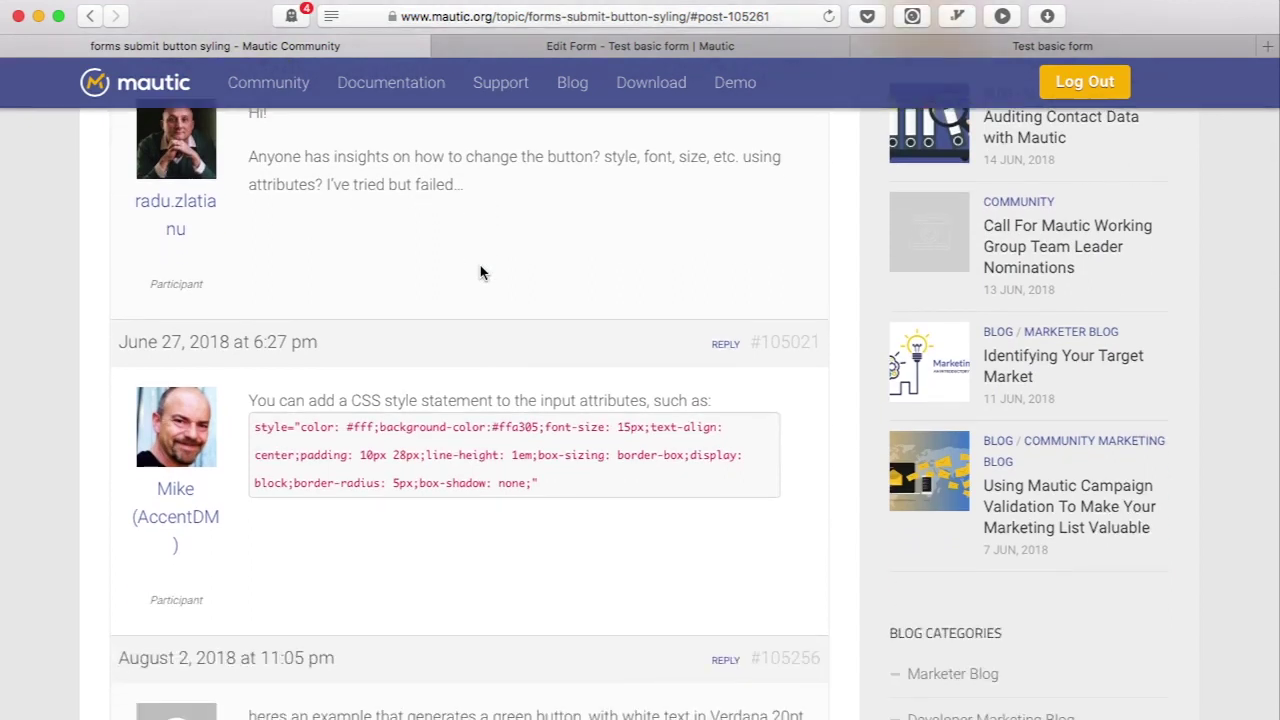
{"action": "scroll", "coordinate": [480, 272], "scroll_direction": "down", "scroll_amount": 2}
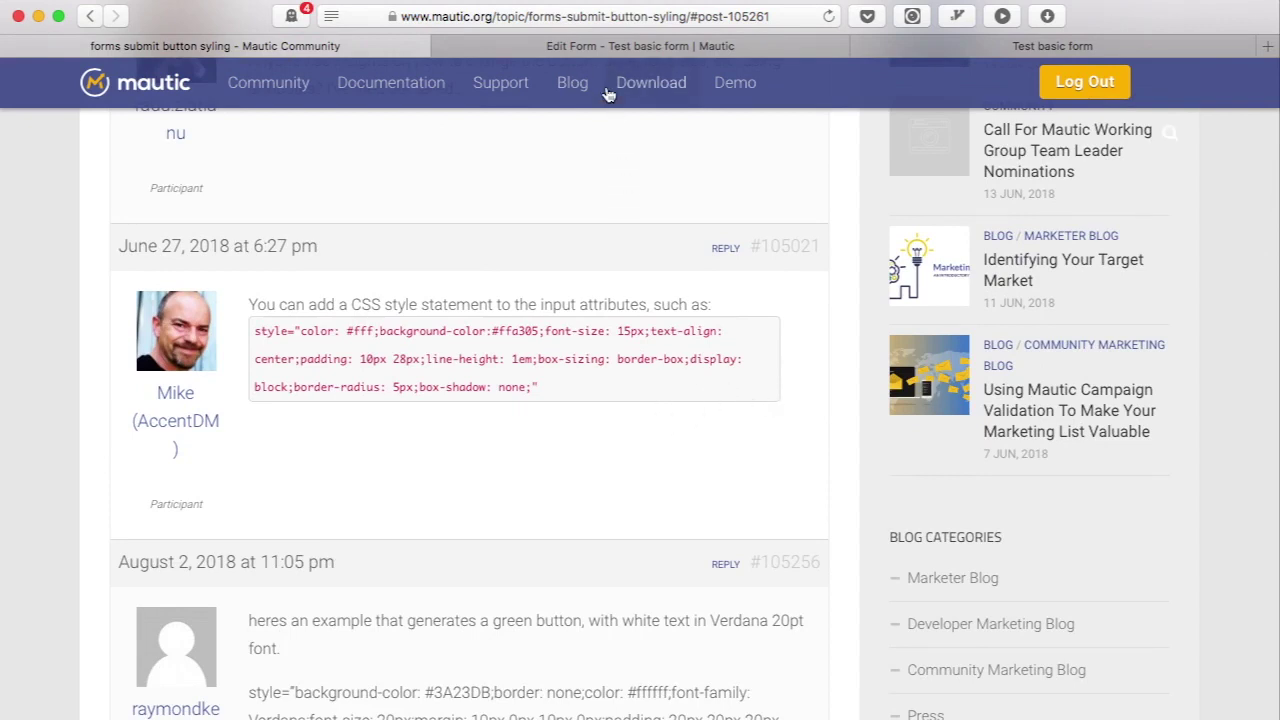
Return to the form editor and clear the Submit button's input attributes
{"action": "left_click", "coordinate": [588, 46]}
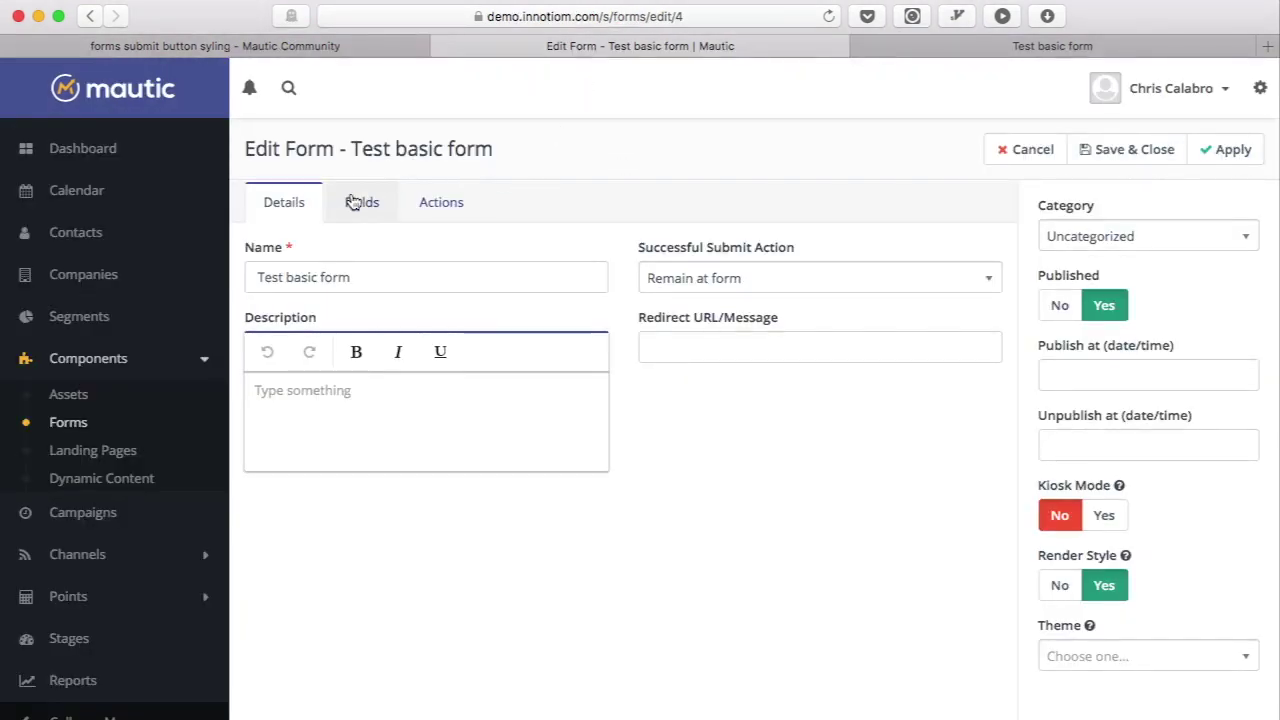
{"action": "left_click", "coordinate": [353, 202]}
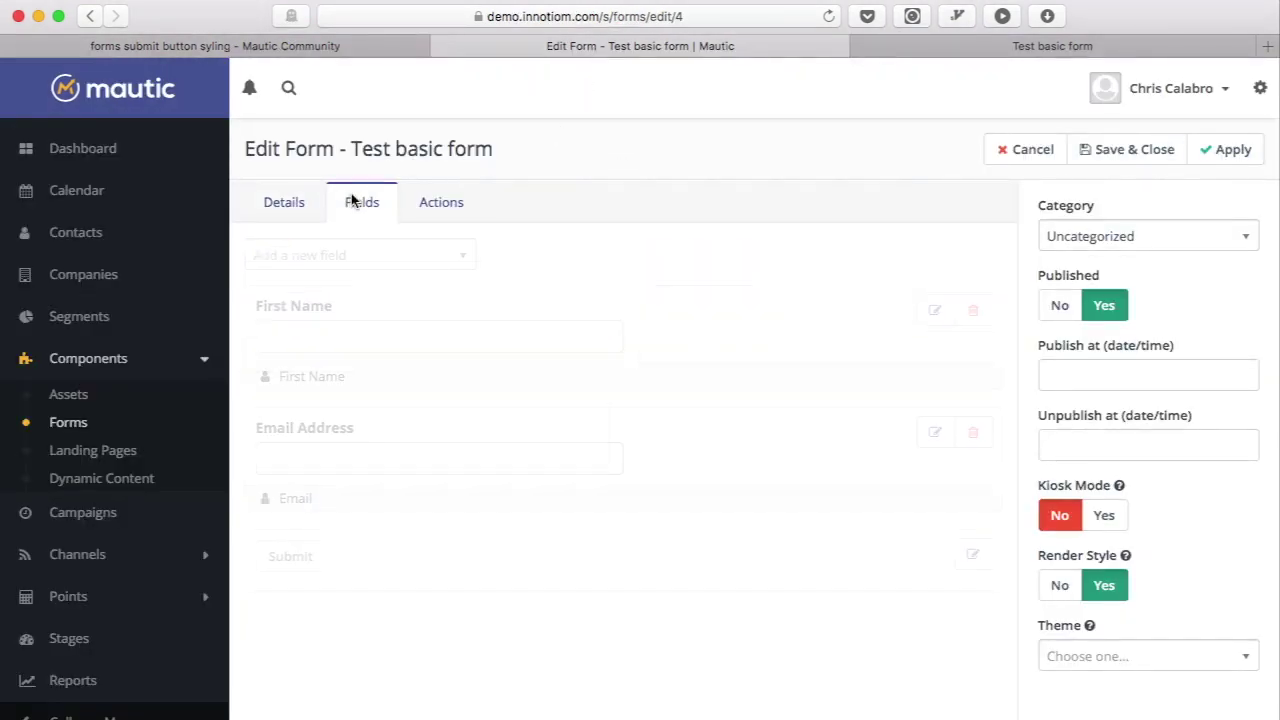
{"action": "left_click", "coordinate": [972, 554]}
{"action": "left_click", "coordinate": [507, 171]}
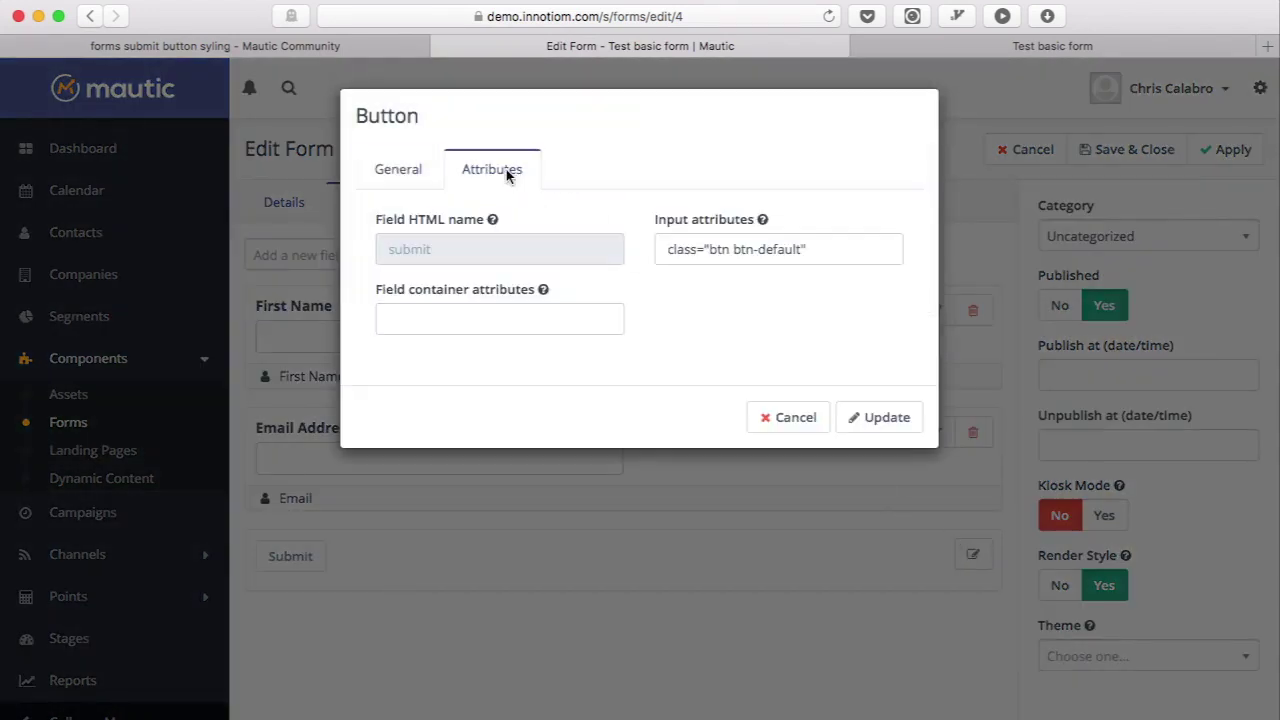
{"action": "left_click", "coordinate": [826, 251]}
{"action": "key", "text": "super+a"}
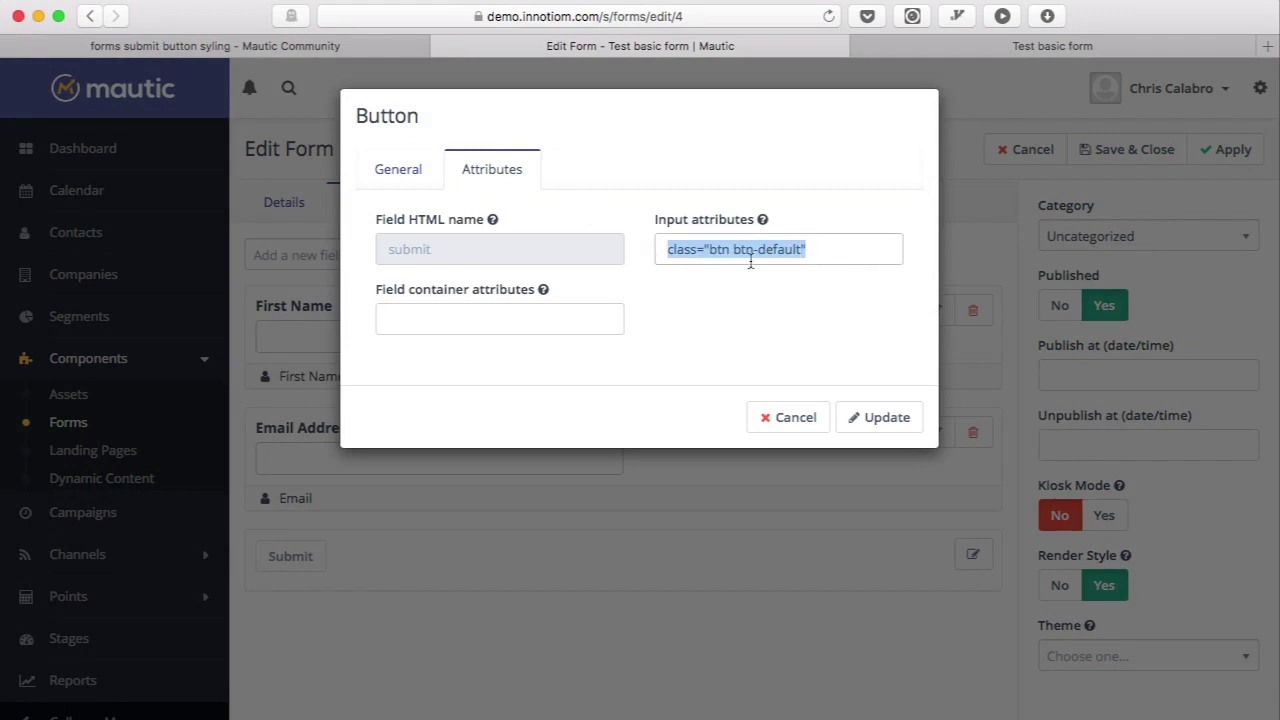
{"action": "key", "text": "BackSpace"}
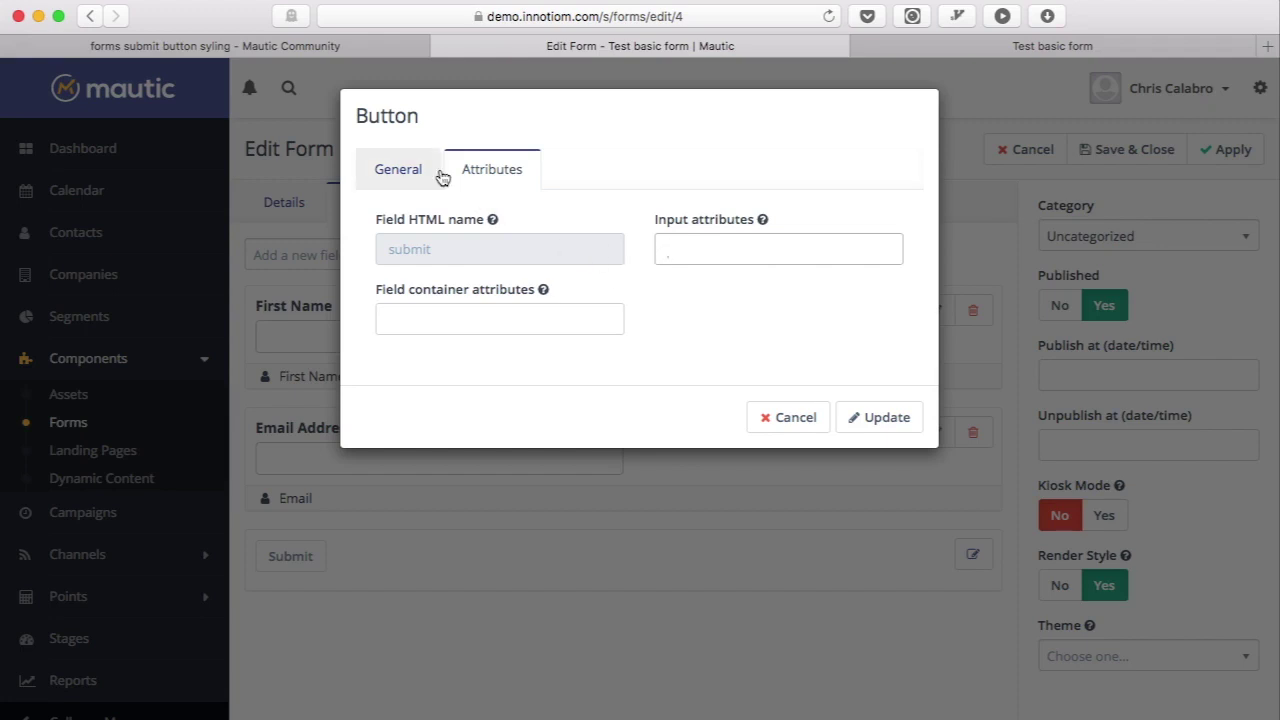
Copy the CSS style statement from the June 27 forum post into the Submit button's input attributes and update the button
{"action": "left_click", "coordinate": [234, 47]}
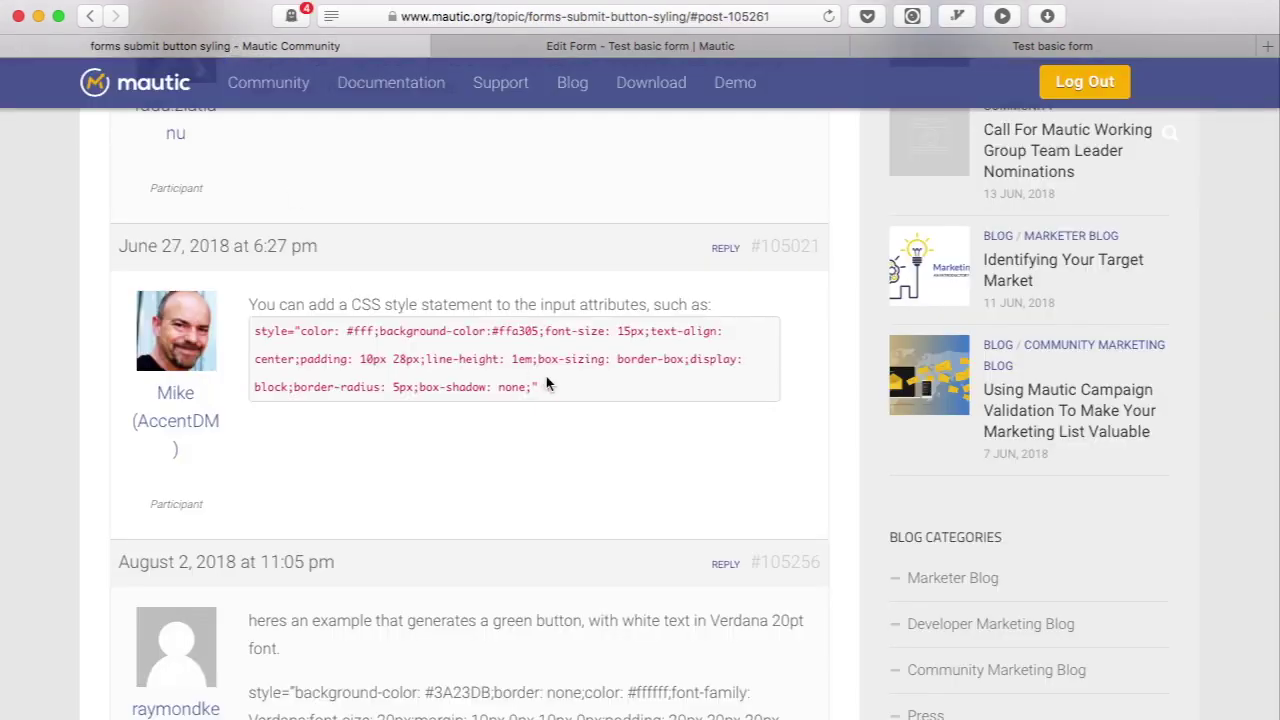
{"action": "left_click_drag", "start_coordinate": [580, 392], "coordinate": [254, 333]}
{"action": "key", "text": "super+c"}
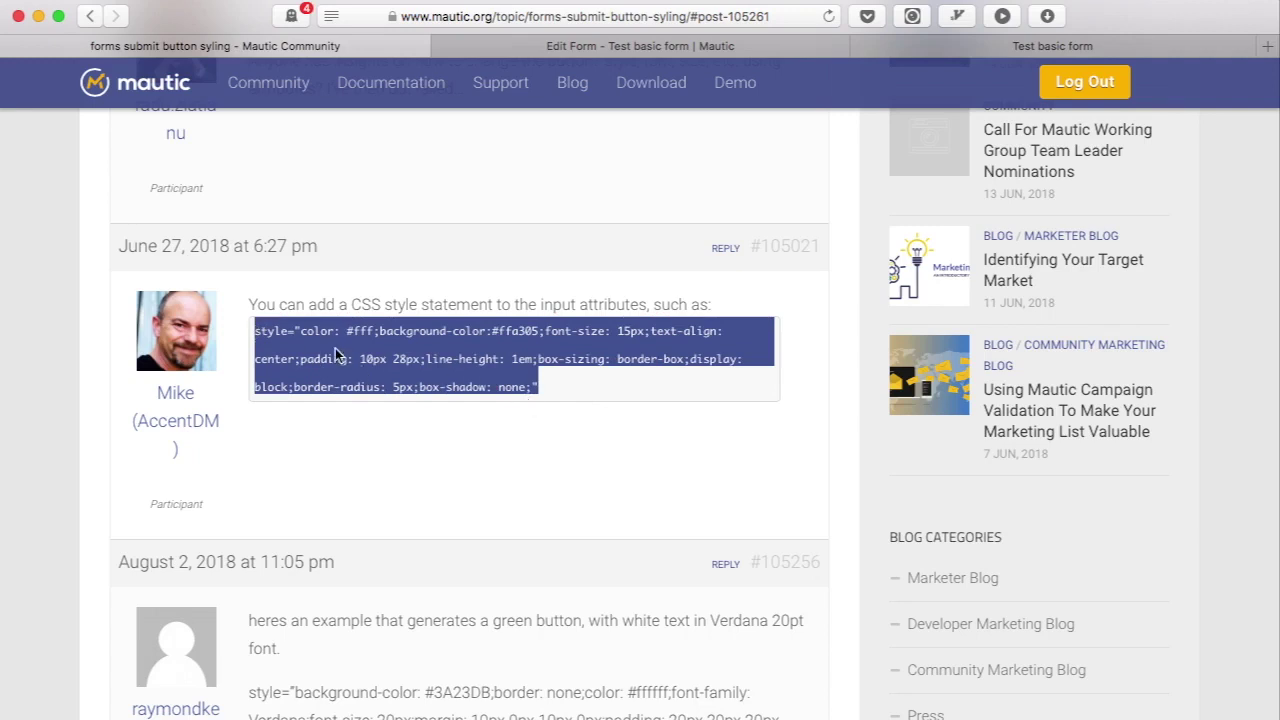
{"action": "left_click", "coordinate": [520, 46]}
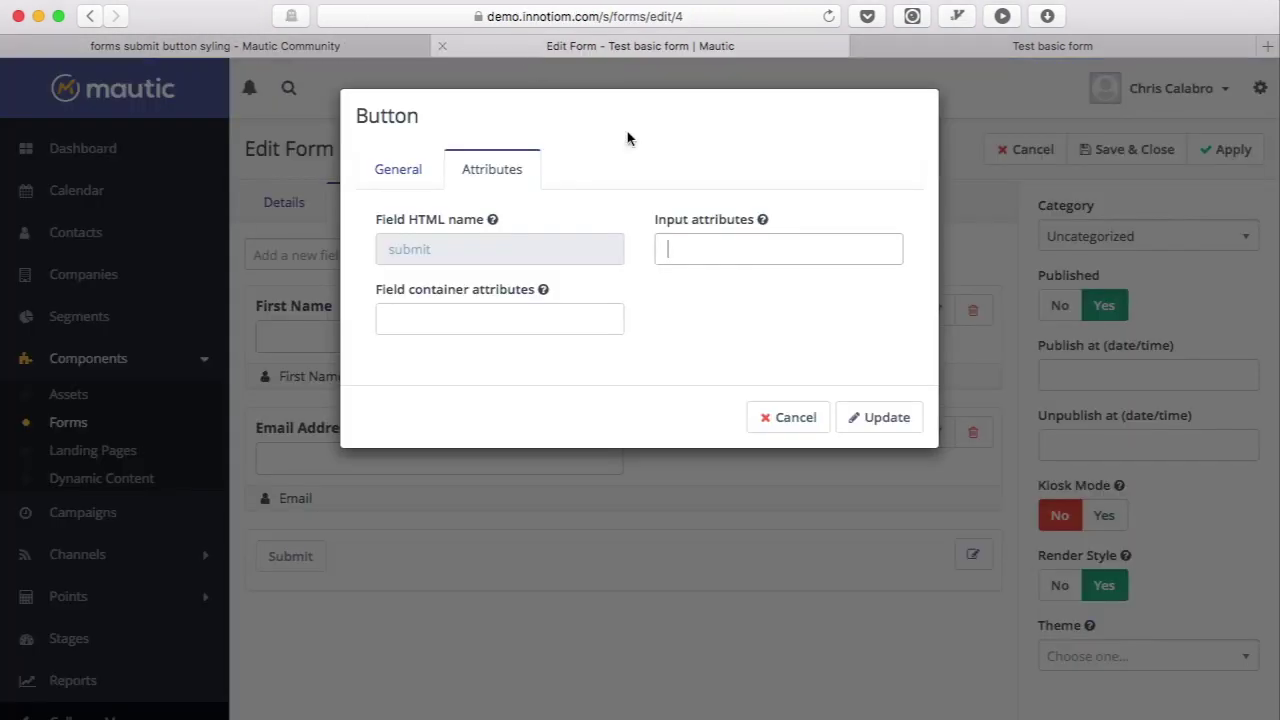
{"action": "key", "text": "super+v"}
{"action": "left_click", "coordinate": [890, 418]}
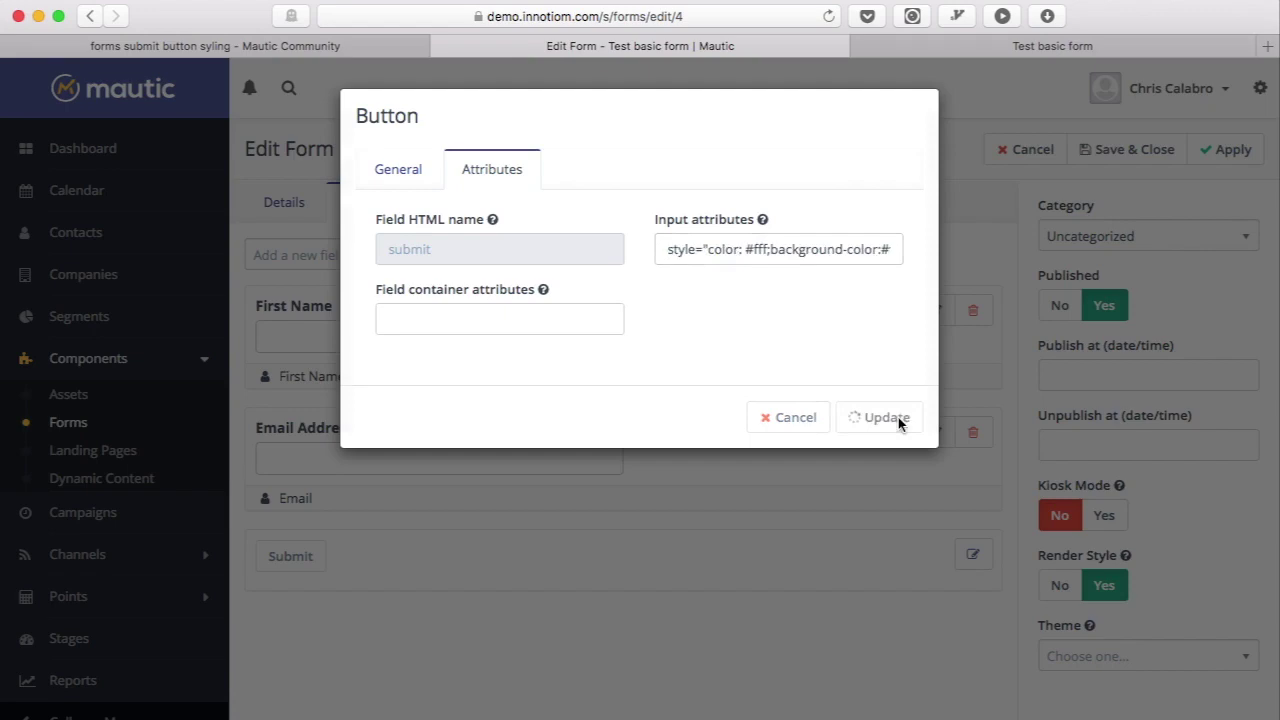
Apply the form changes and reload the form preview to check the Submit button
{"action": "left_click", "coordinate": [1243, 158]}
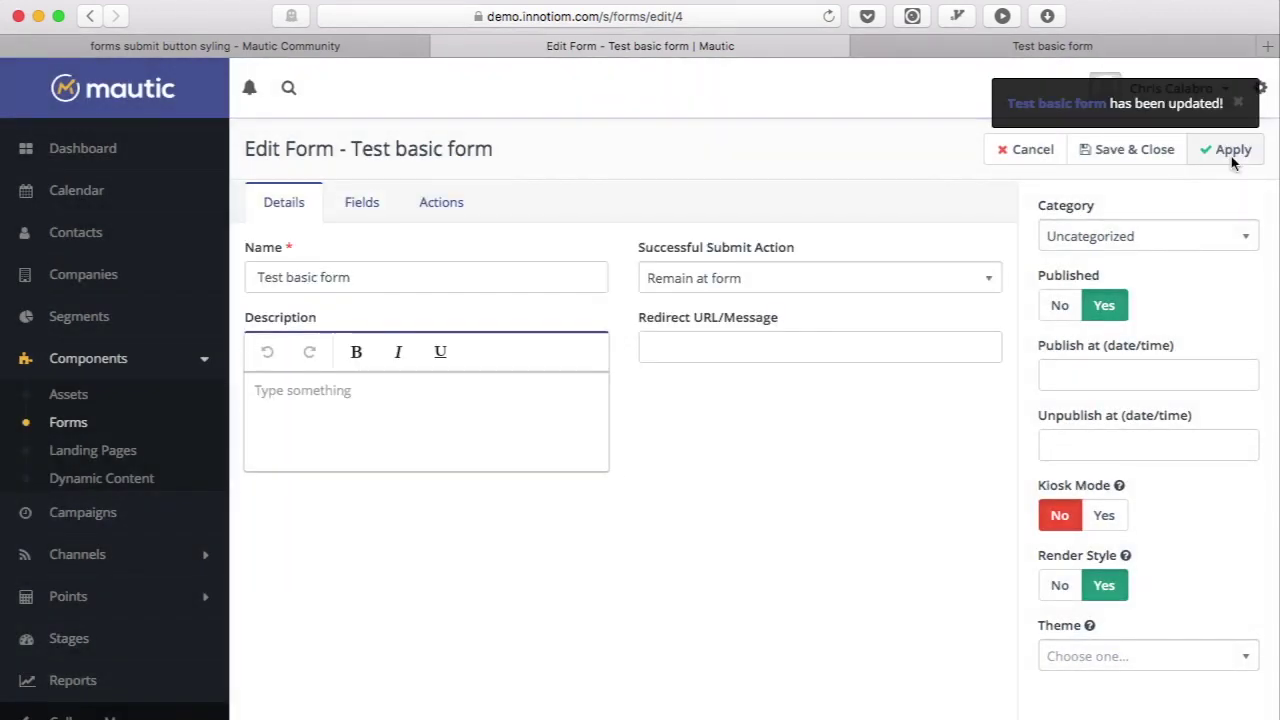
{"action": "left_click", "coordinate": [946, 54]}
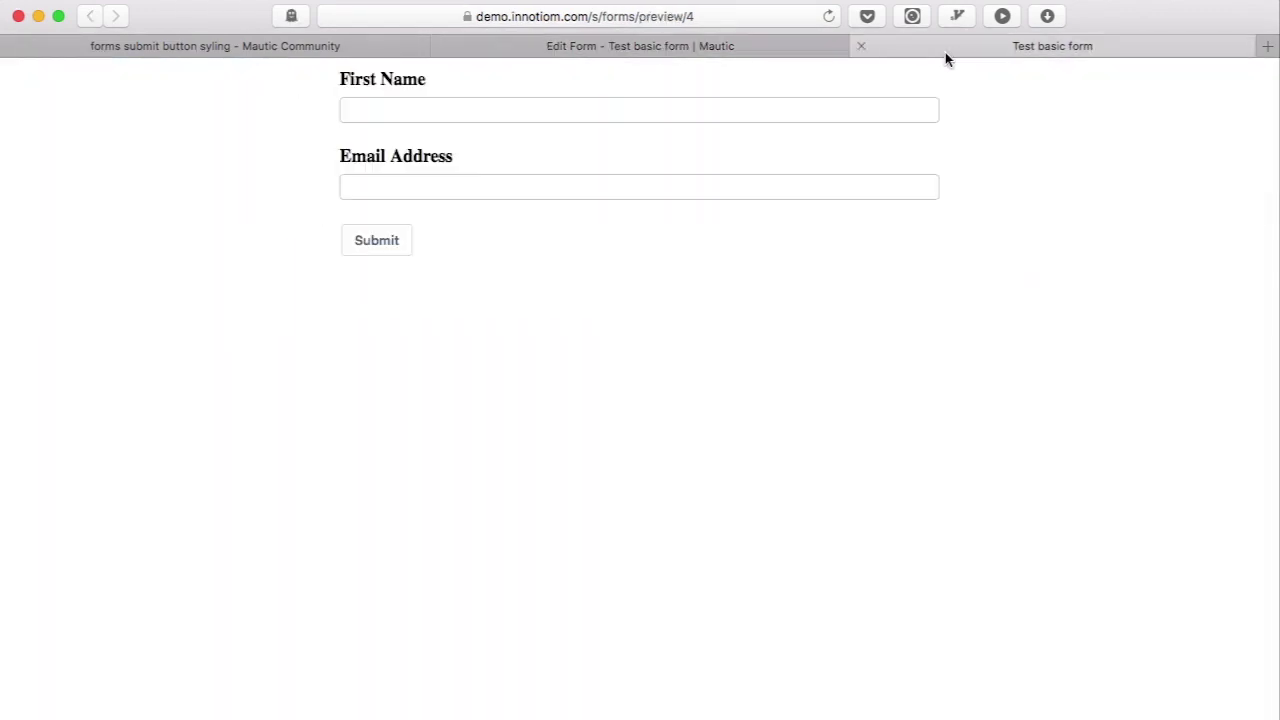
{"action": "key", "text": "super+r"}
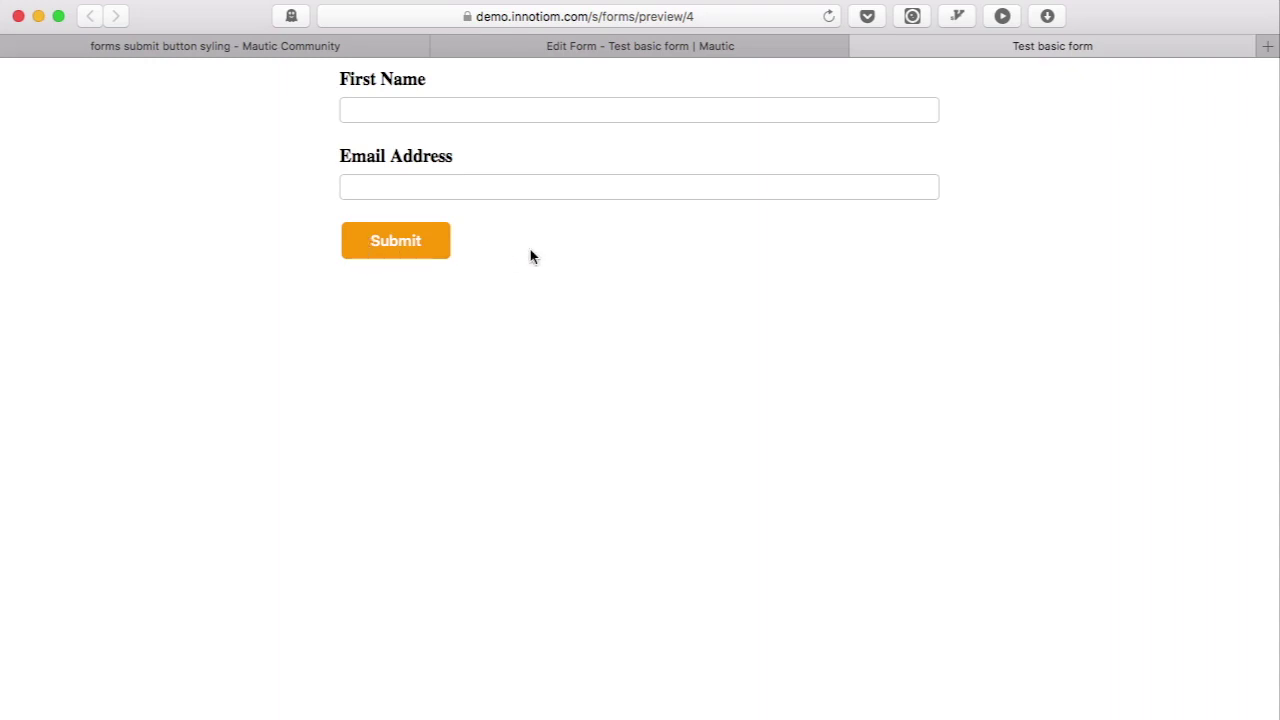
Replace the Submit button's input attributes in the form editor with class="btn btn-default" and update the button
{"action": "left_click", "coordinate": [663, 48]}
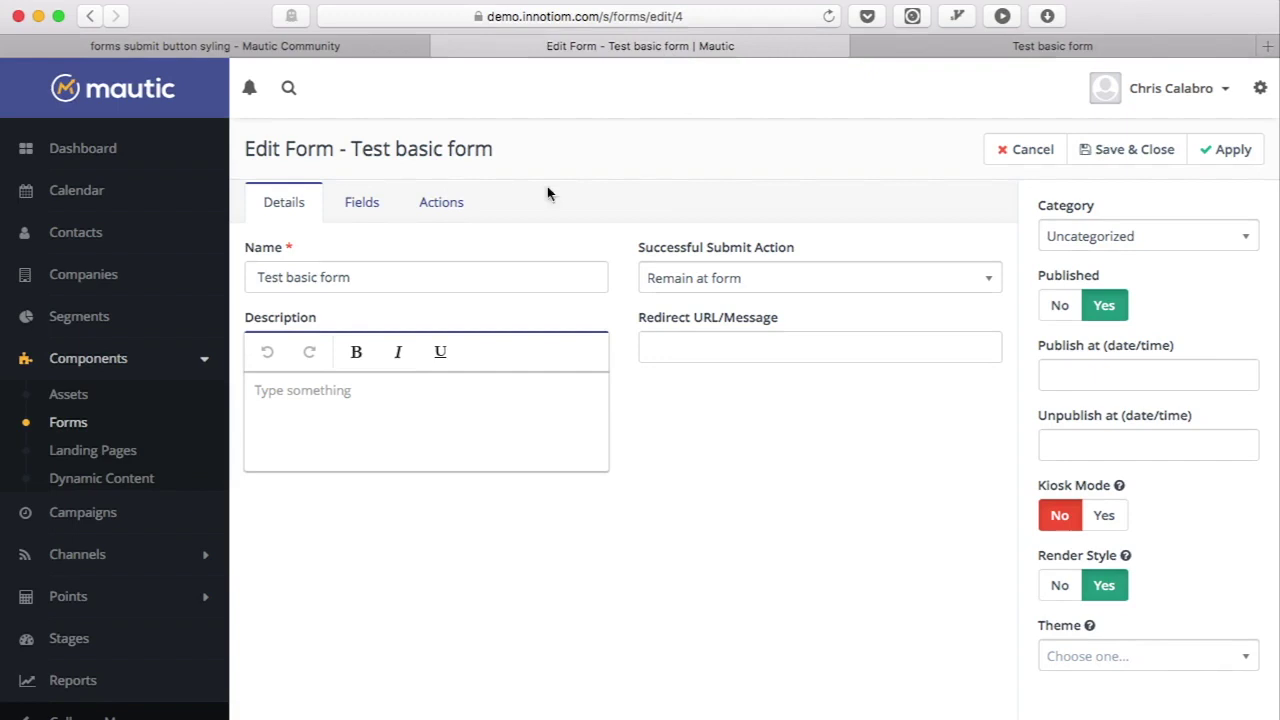
{"action": "left_click", "coordinate": [352, 203]}
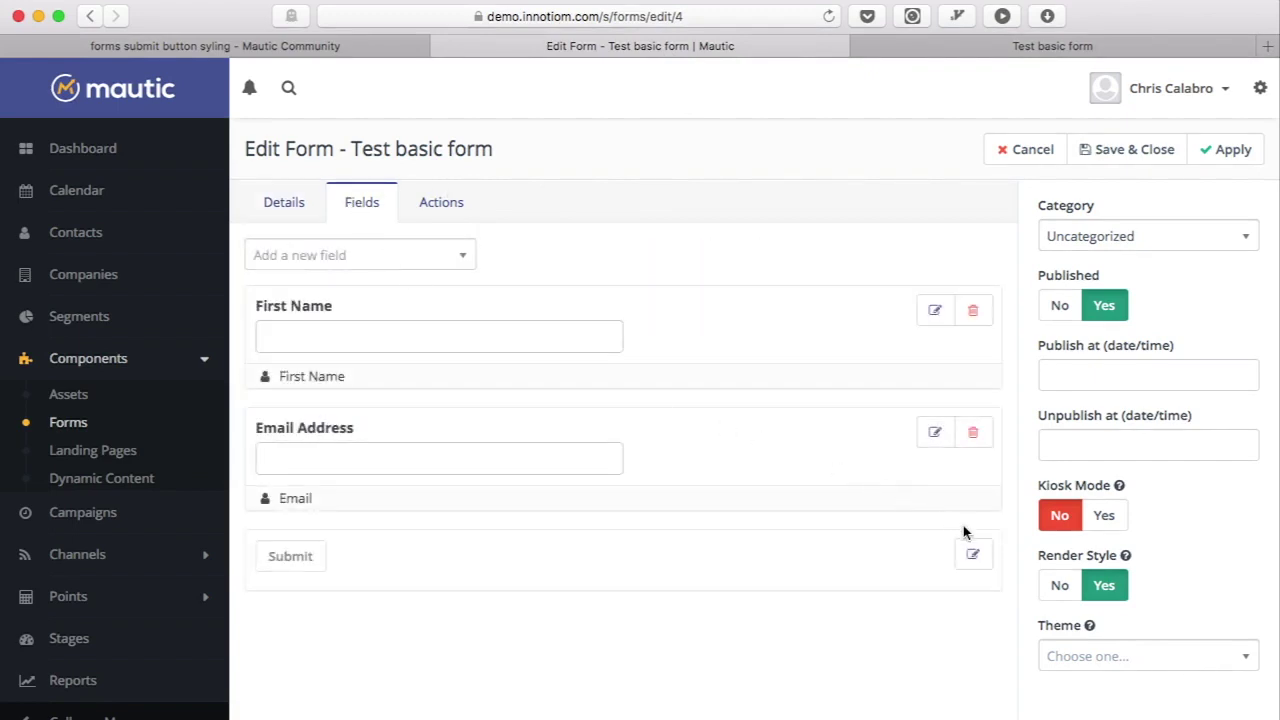
{"action": "left_click", "coordinate": [972, 555]}
{"action": "left_click", "coordinate": [485, 170]}
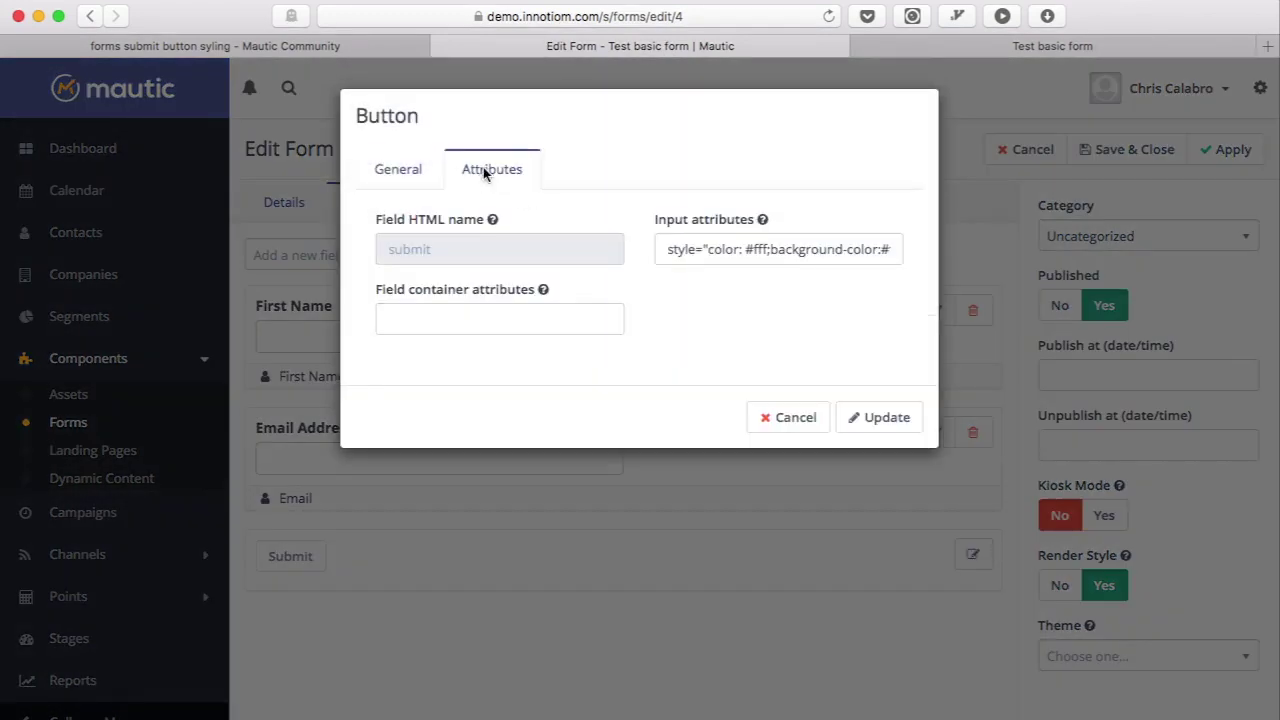
{"action": "left_click", "coordinate": [705, 249]}
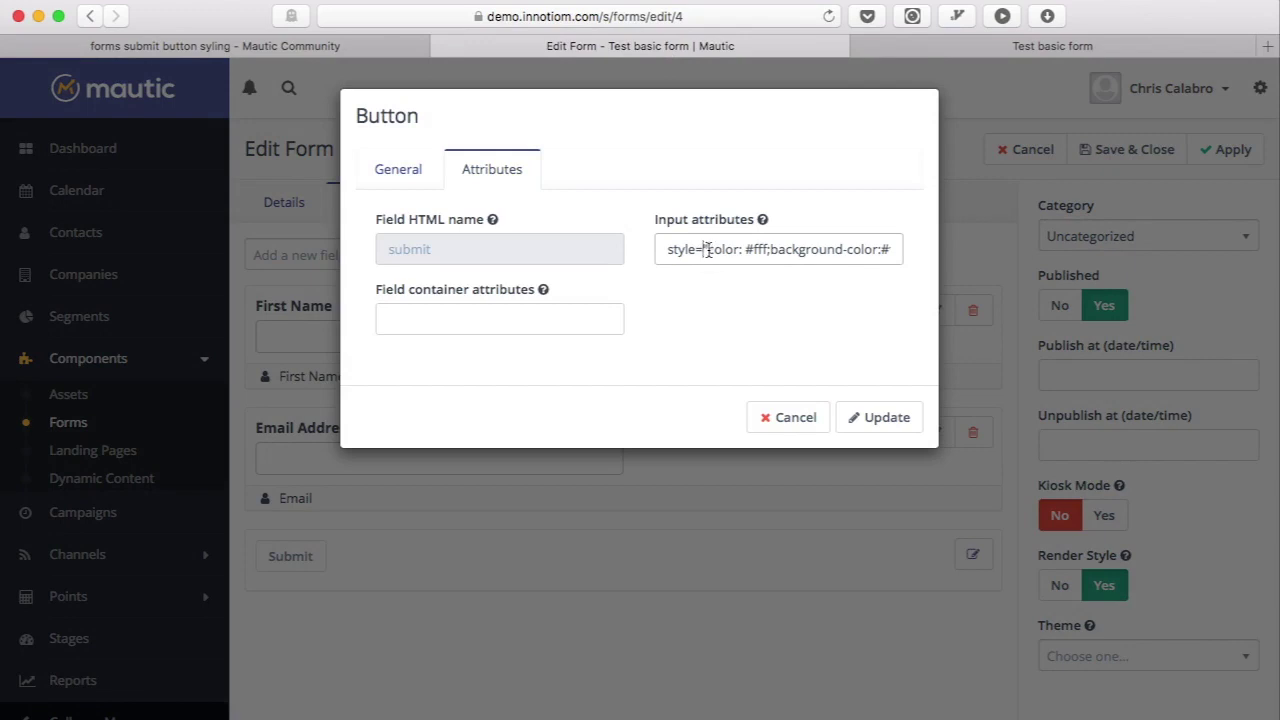
{"action": "key", "text": "super+a"}
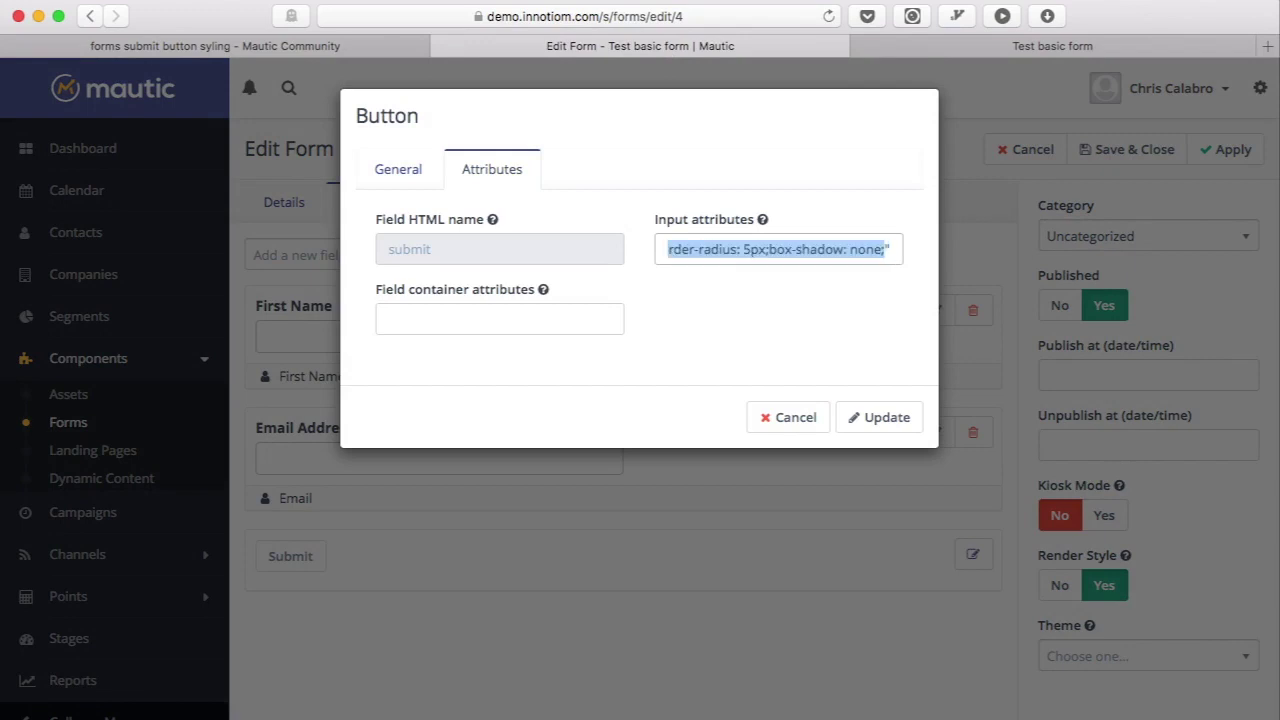
{"action": "left_click", "coordinate": [888, 249]}
{"action": "key", "text": "super+a"}
{"action": "key", "text": "BackSpace"}
{"action": "key", "text": "alt+super+c"}
{"action": "key", "text": "Down"}
{"action": "key", "text": "Return"}
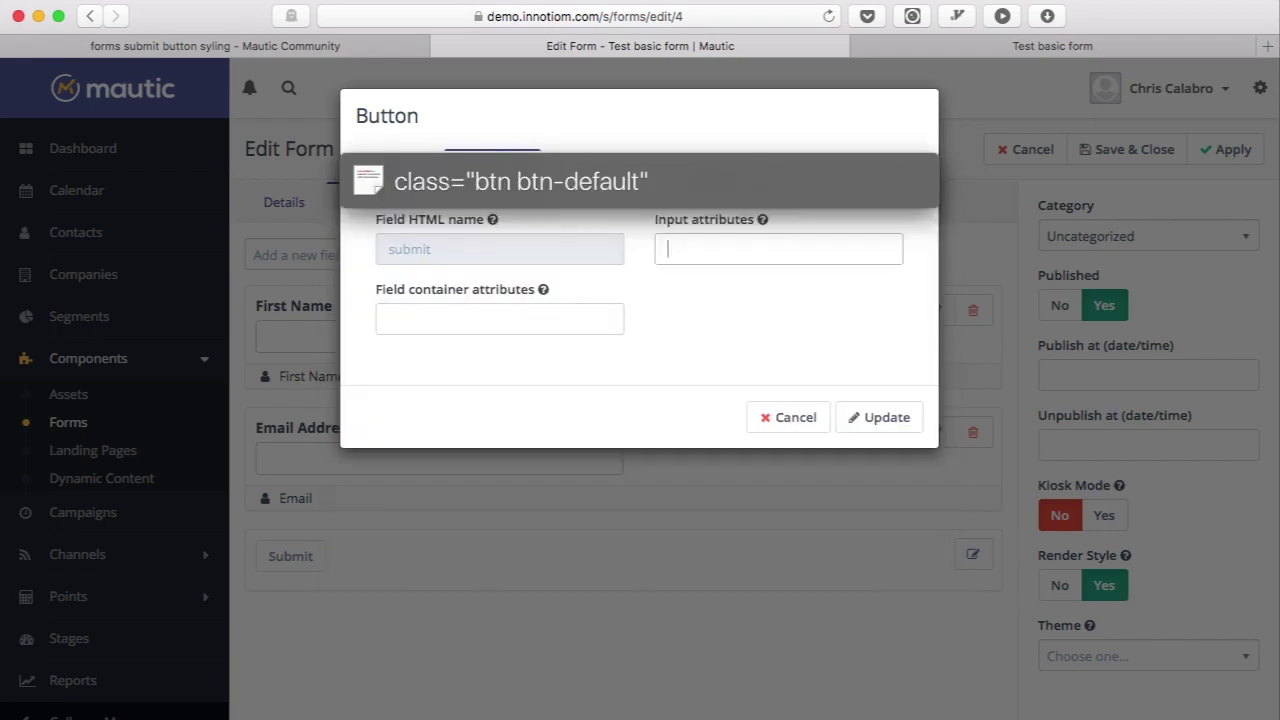
{"action": "left_click", "coordinate": [882, 421]}
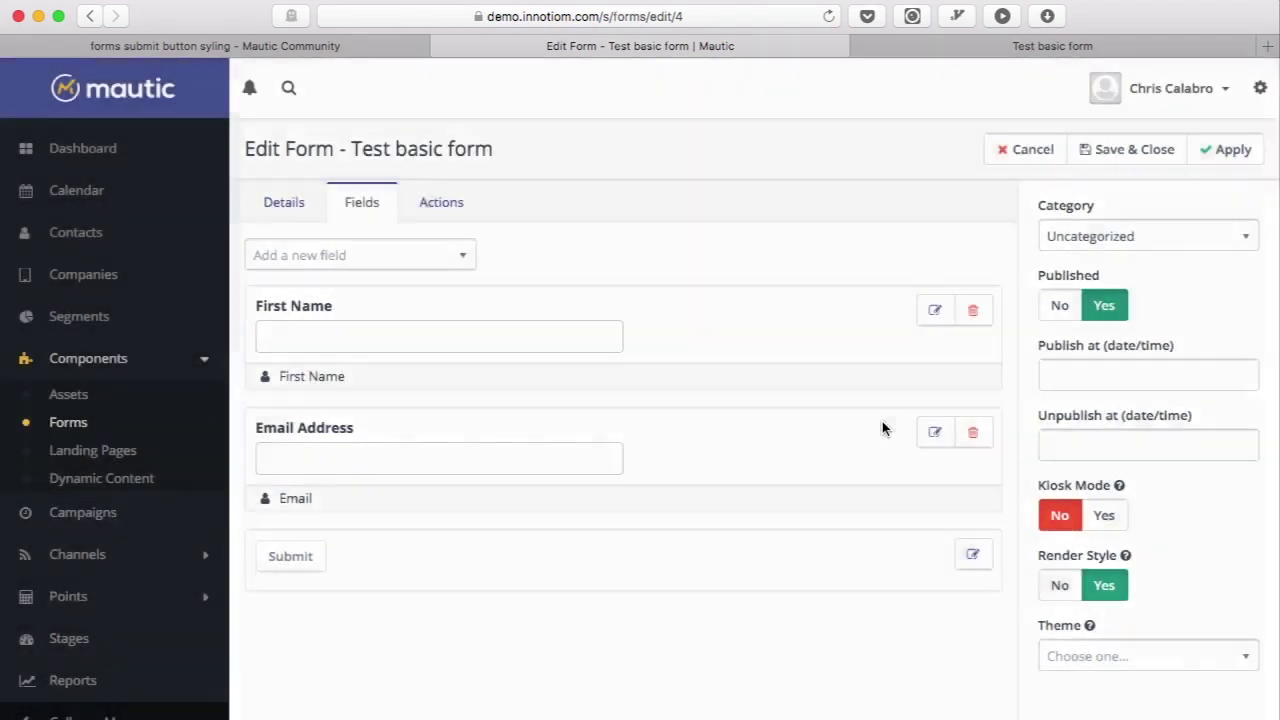
Apply the form changes and reload the preview to check the Submit button with its default class
{"action": "left_click", "coordinate": [1226, 150]}
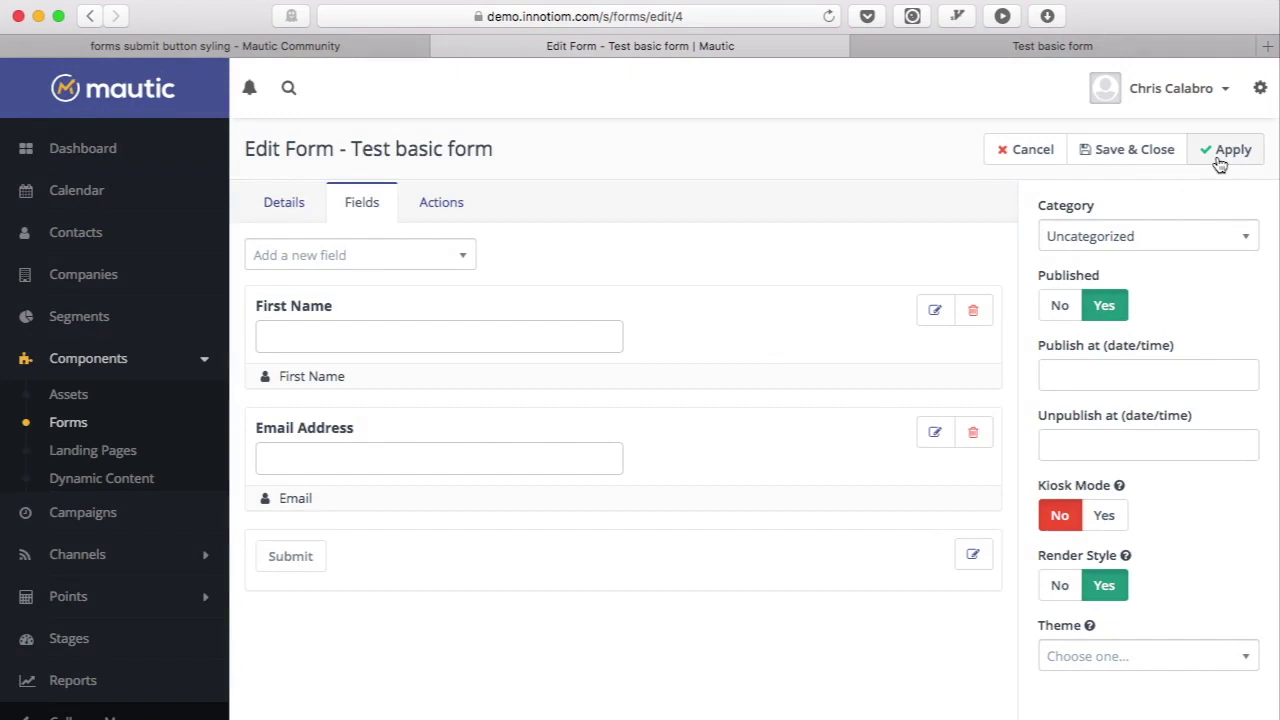
{"action": "left_click", "coordinate": [924, 48]}
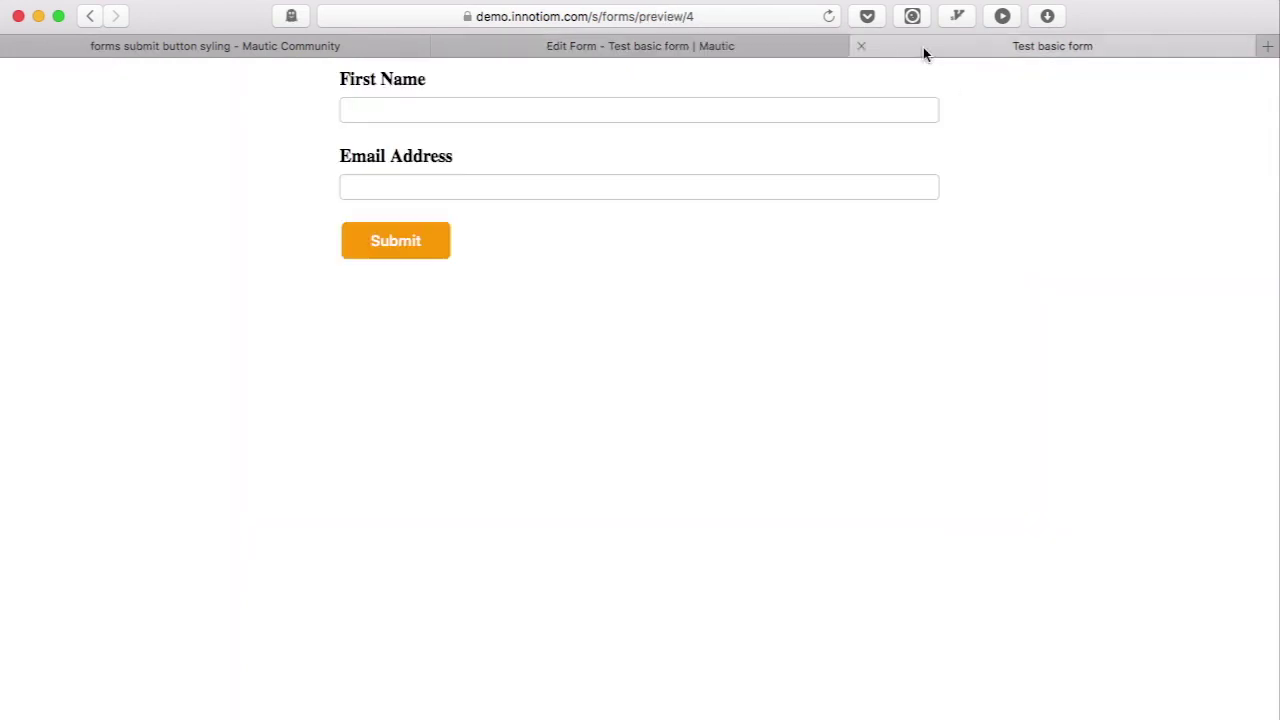
{"action": "key", "text": "super+r"}
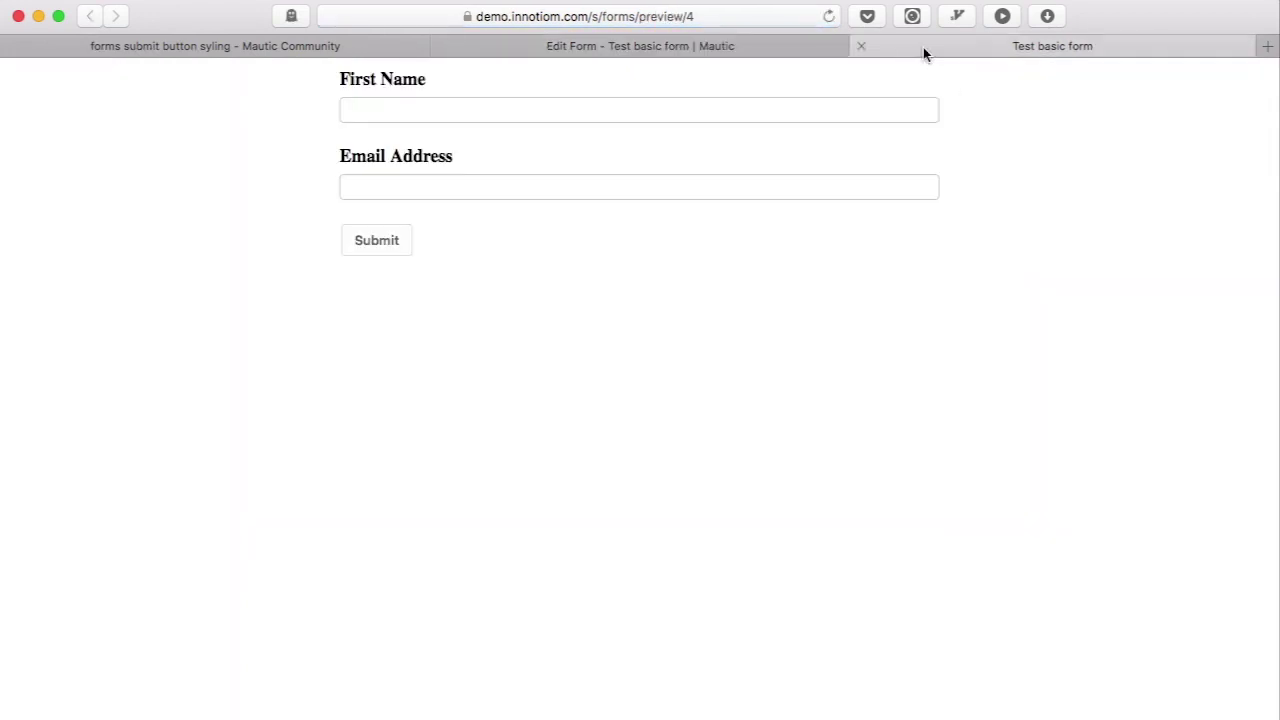
Apply the Sunday theme to the form and reload the form preview
{"action": "left_click", "coordinate": [743, 46]}
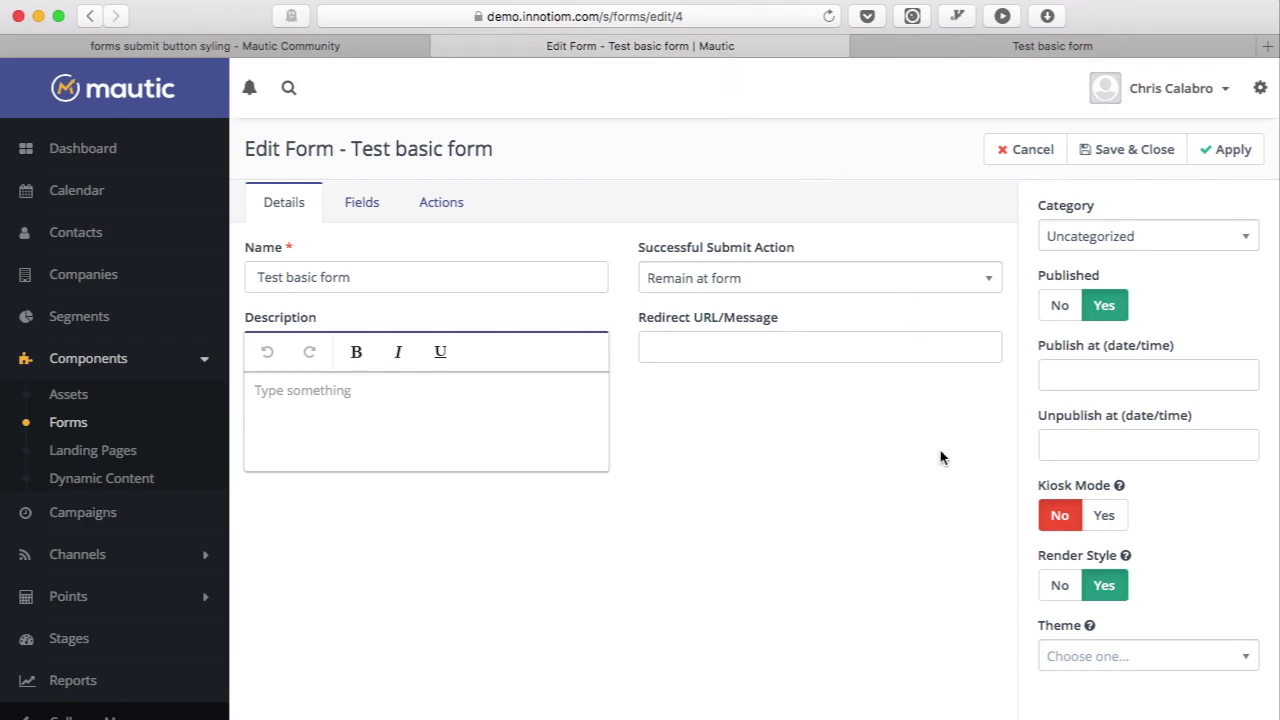
{"action": "left_click", "coordinate": [1062, 651]}
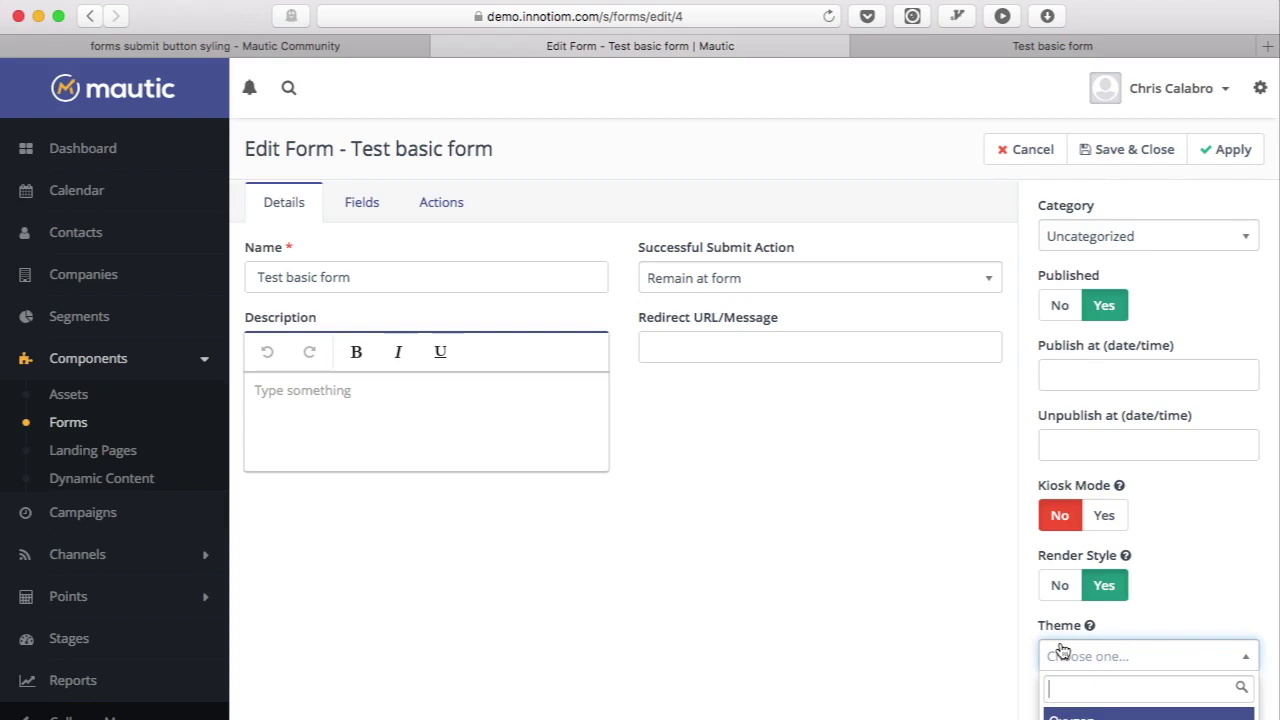
{"action": "type", "text": "sund"}
{"action": "key", "text": "Return"}
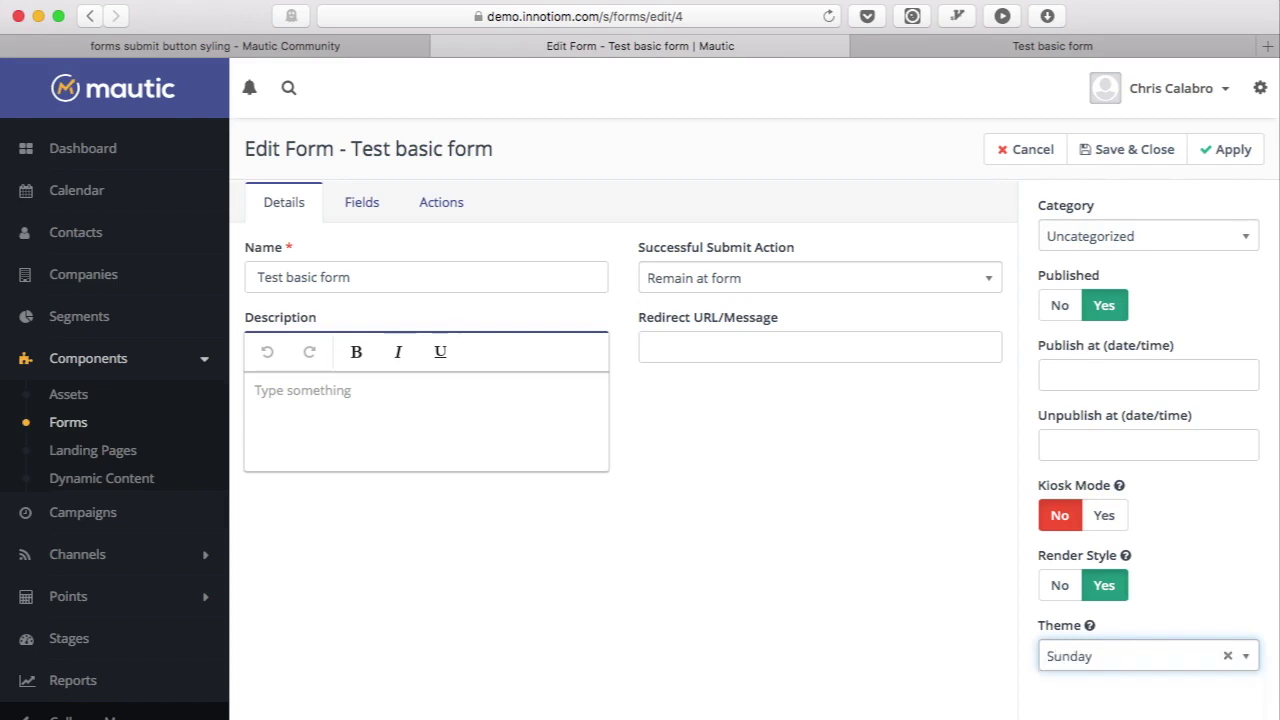
{"action": "left_click", "coordinate": [1213, 155]}
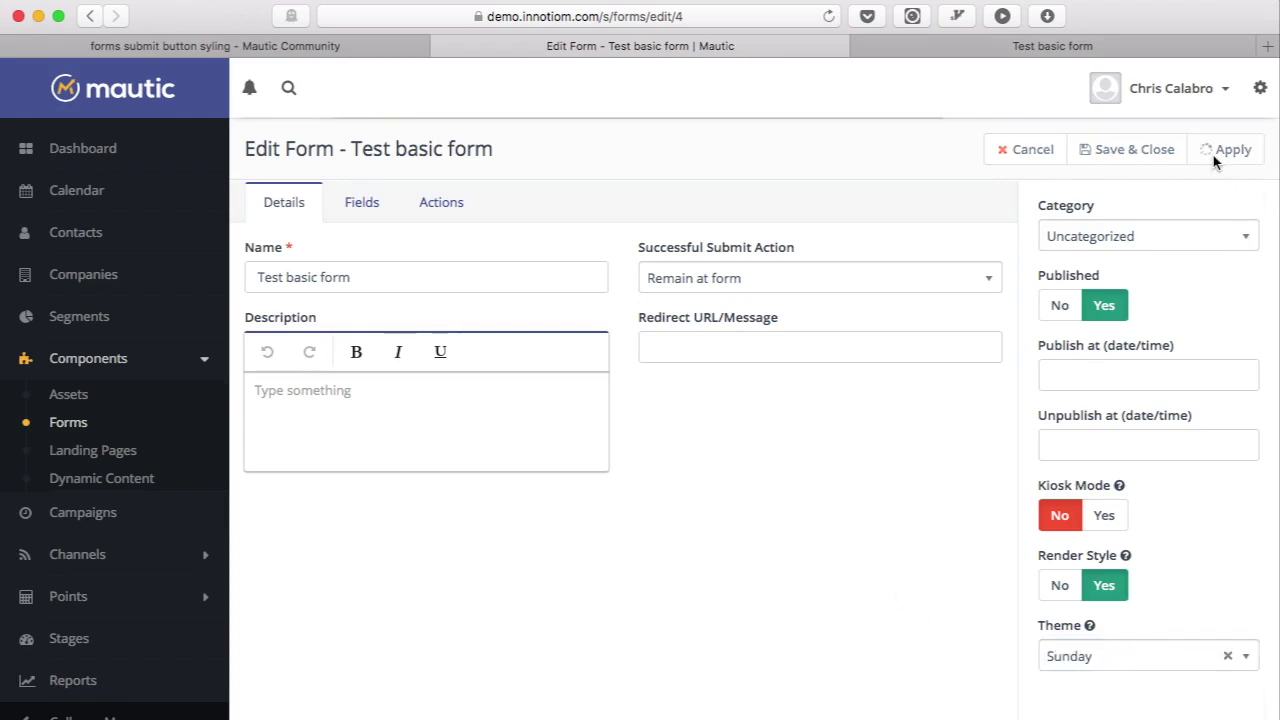
{"action": "left_click", "coordinate": [973, 47]}
{"action": "key", "text": "super+r"}
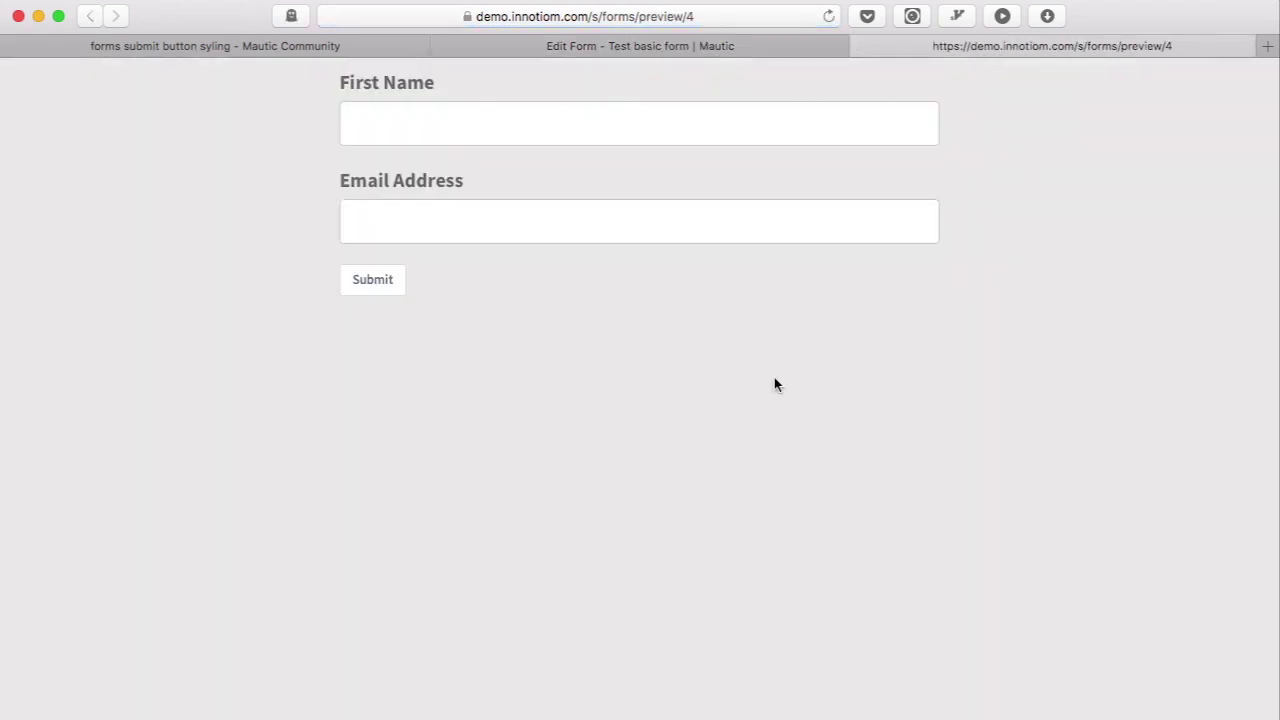
Try the Cards theme on the form by applying it and reloading the form preview
{"action": "left_click", "coordinate": [620, 50]}
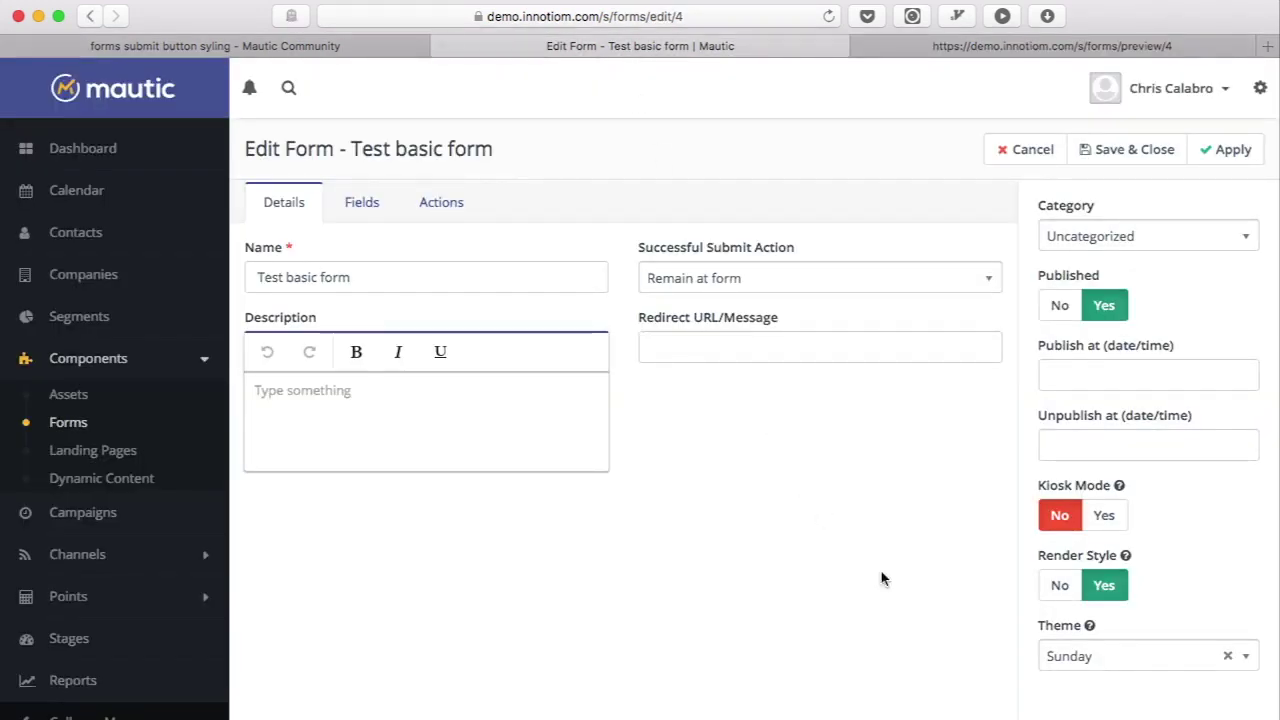
{"action": "left_click", "coordinate": [1108, 666]}
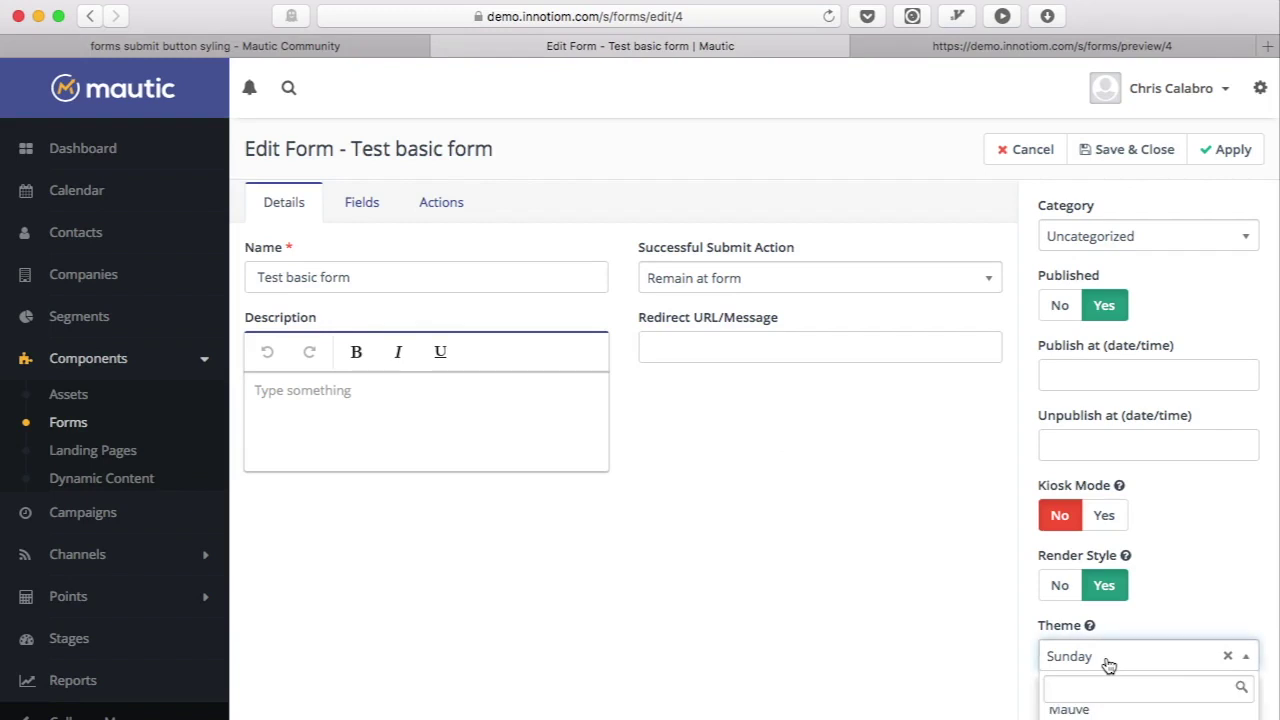
{"action": "type", "text": "car"}
{"action": "key", "text": "Return"}
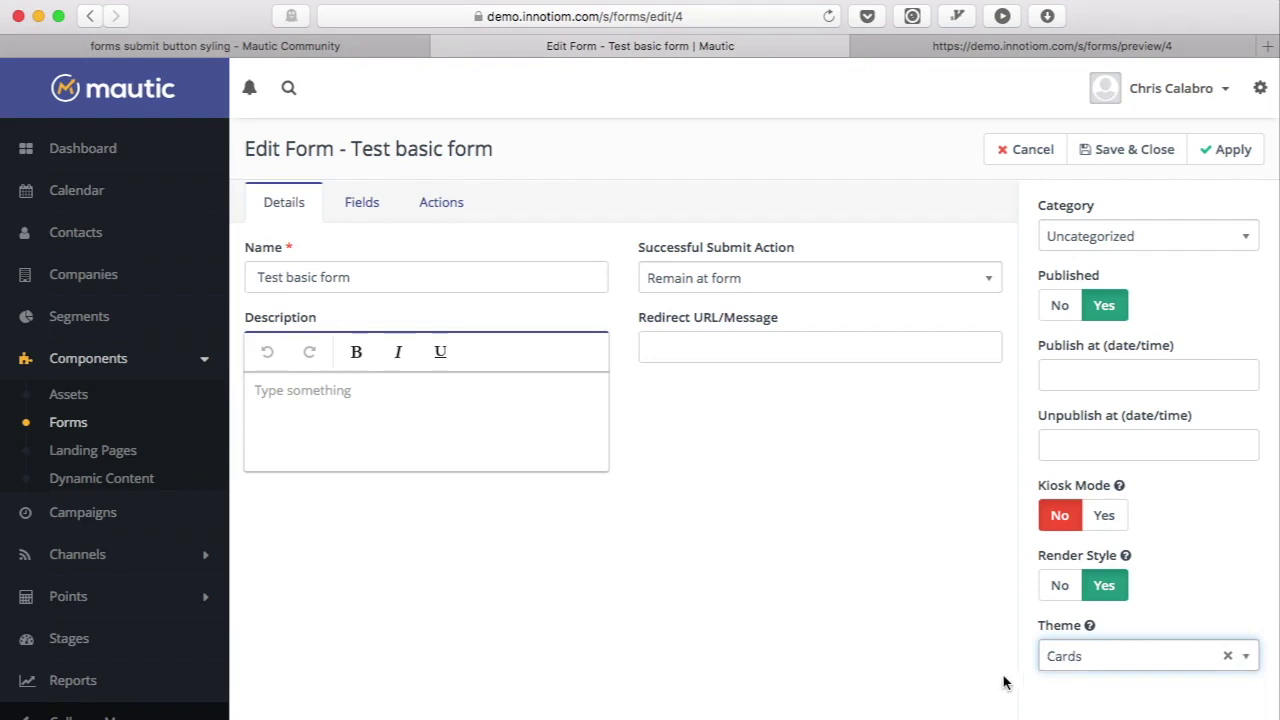
{"action": "left_click", "coordinate": [1209, 150]}
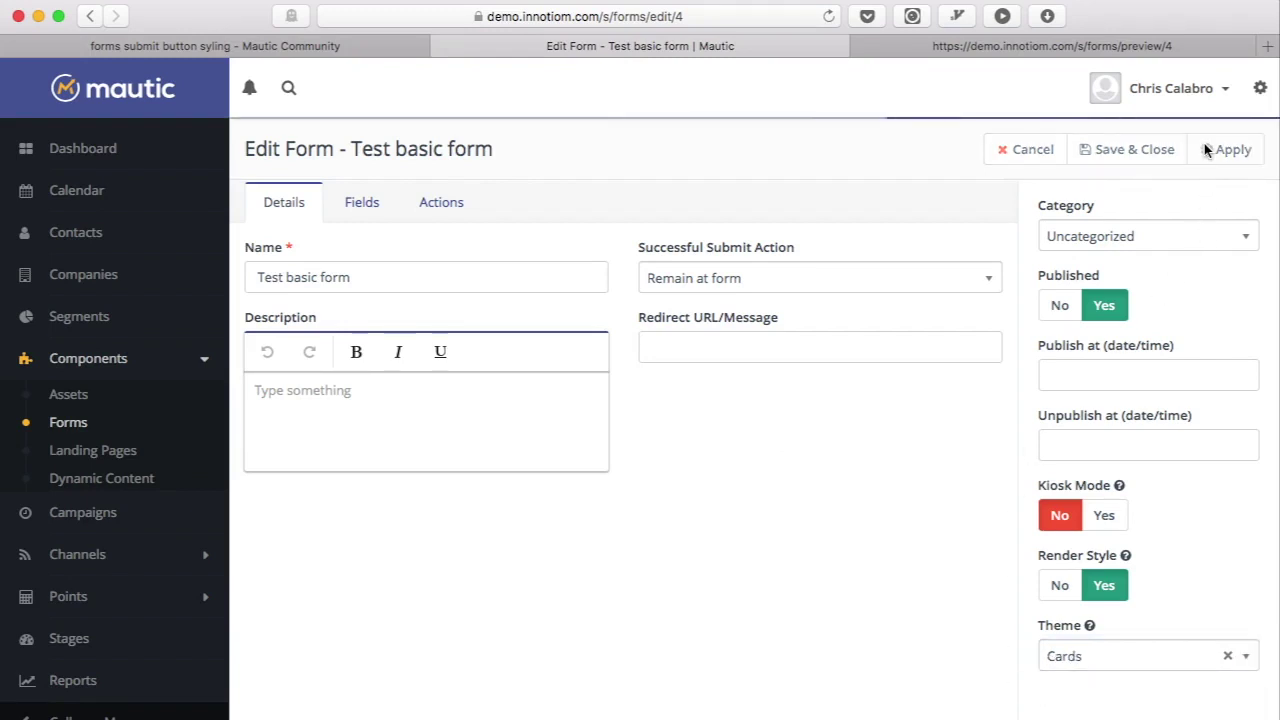
{"action": "left_click", "coordinate": [944, 45]}
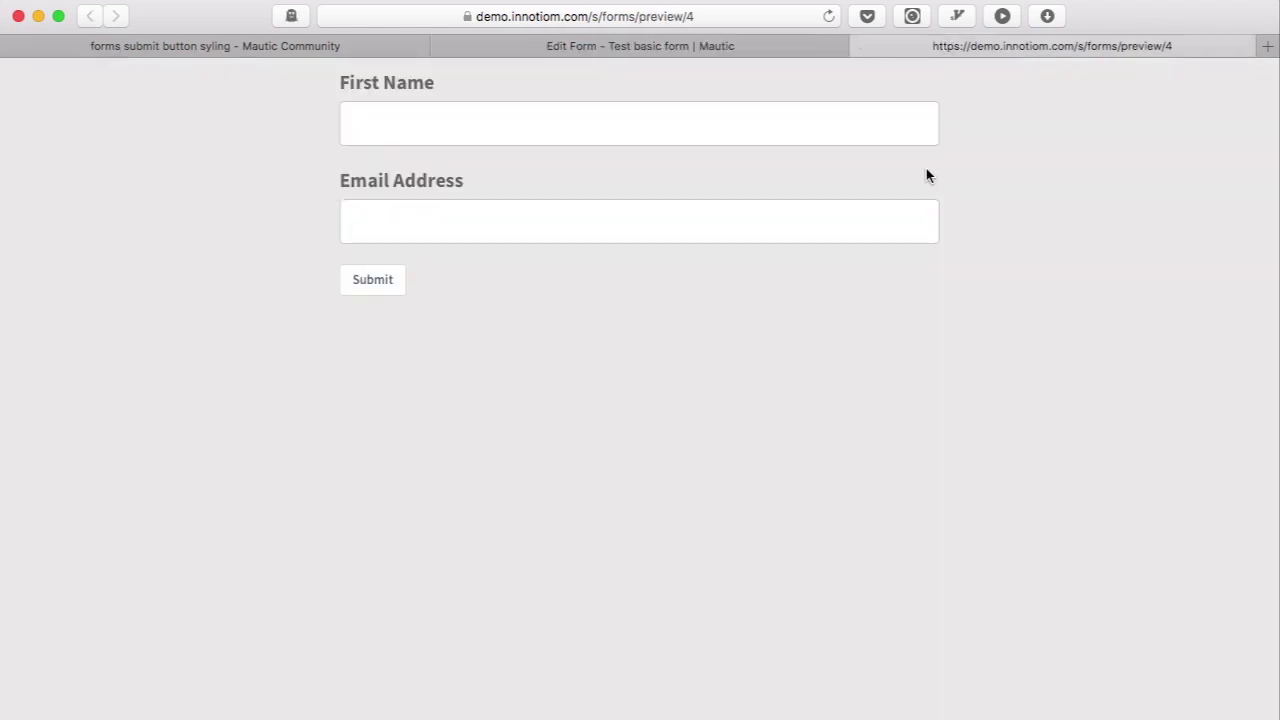
{"action": "key", "text": "super+r"}
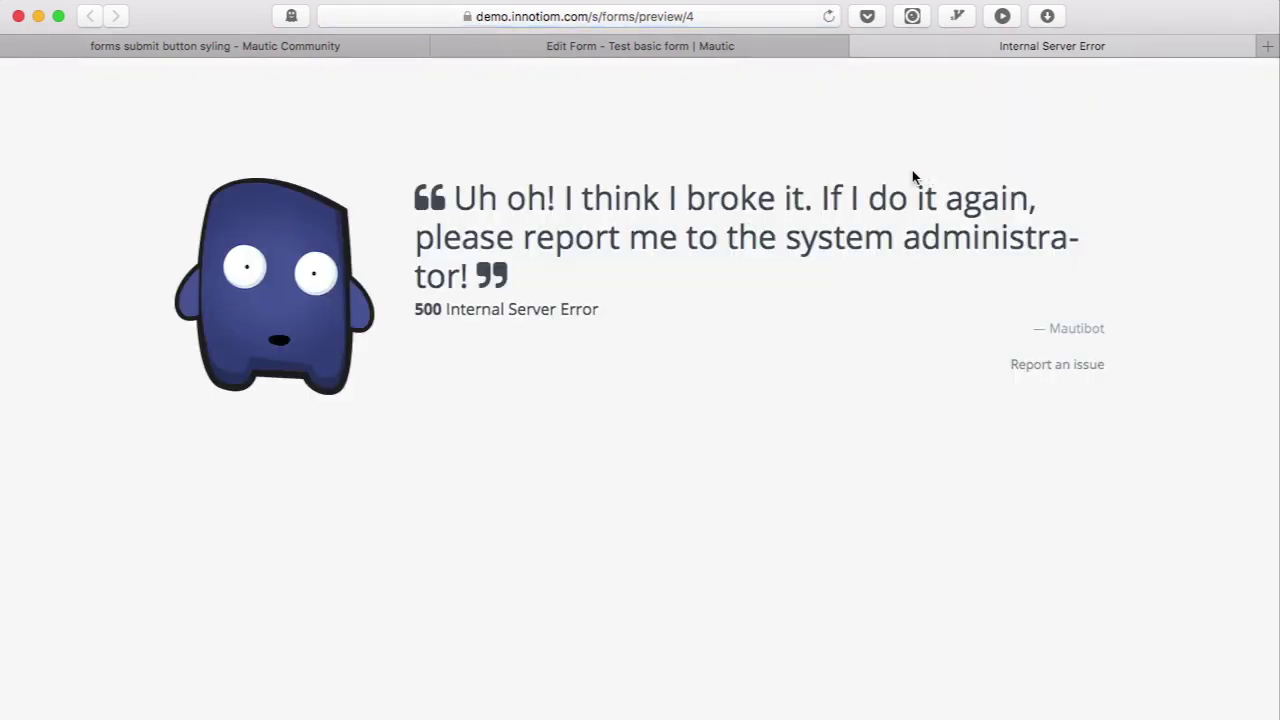
Check the theme help text and review the Themes list in the settings for themes that support the Form feature
{"action": "left_click", "coordinate": [669, 45]}
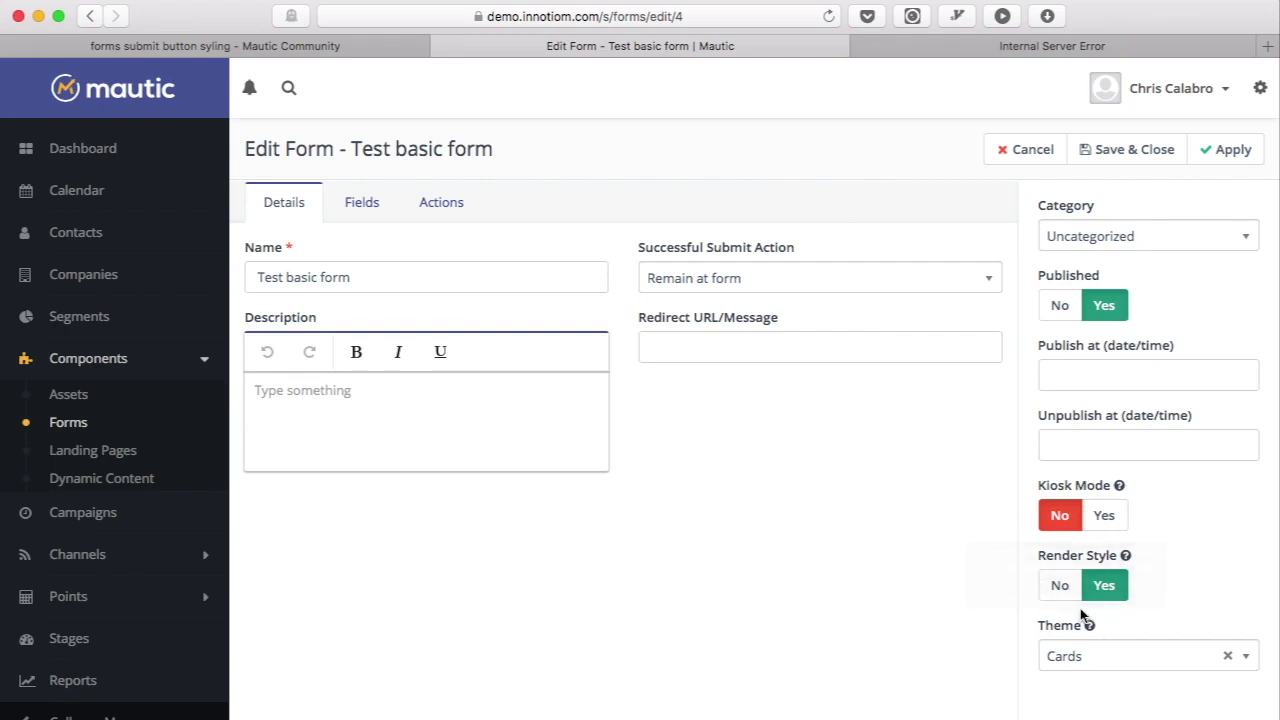
{"action": "mouse_move", "coordinate": [1090, 627]}
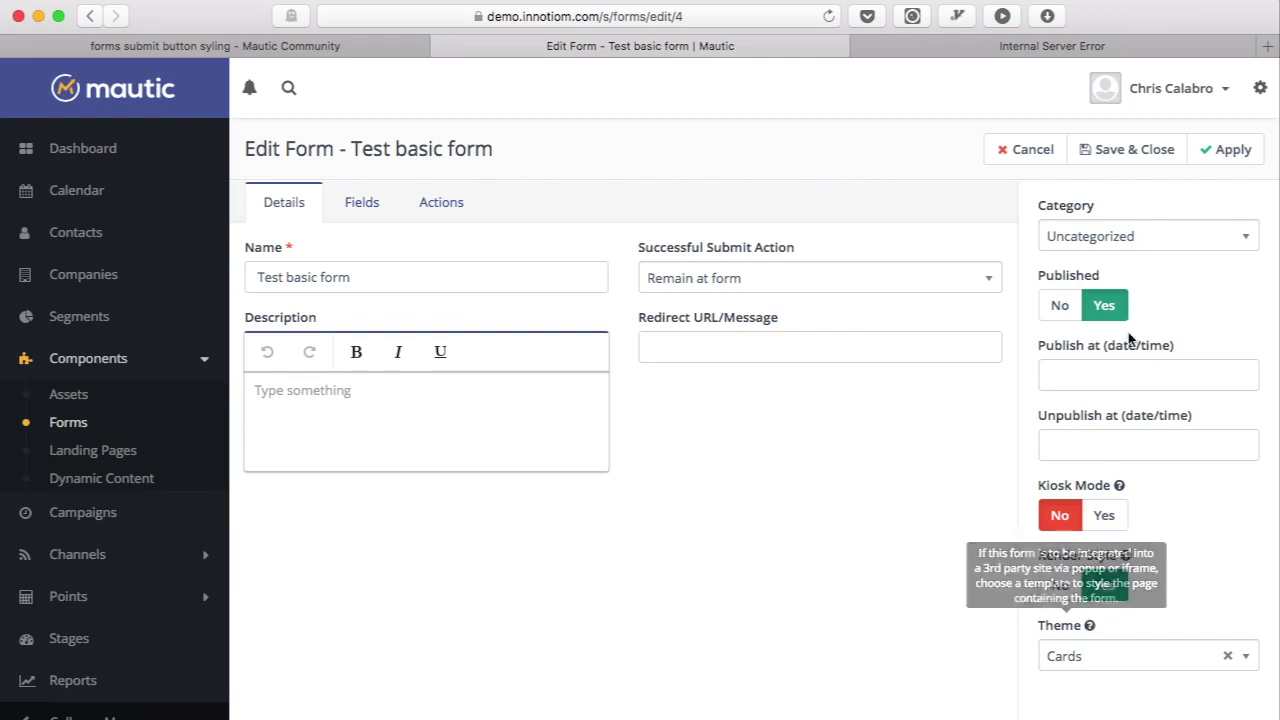
{"action": "left_click", "coordinate": [1259, 88]}
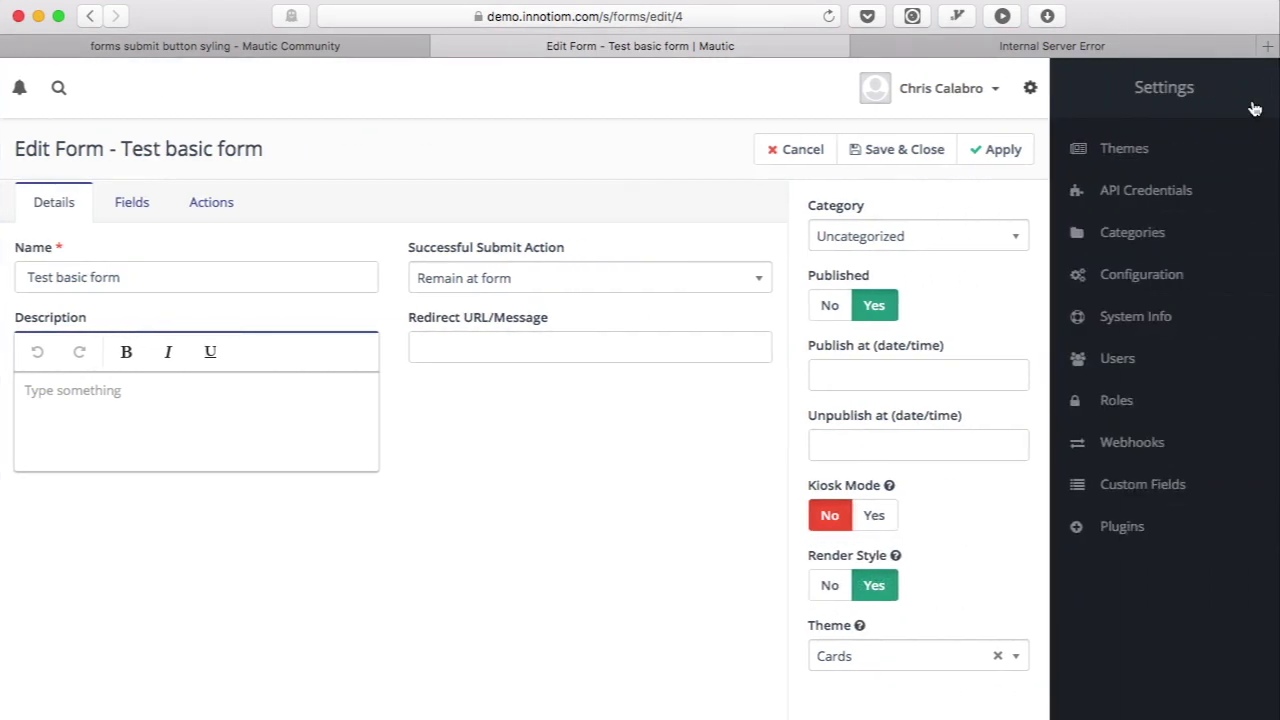
{"action": "left_click", "coordinate": [1145, 151]}
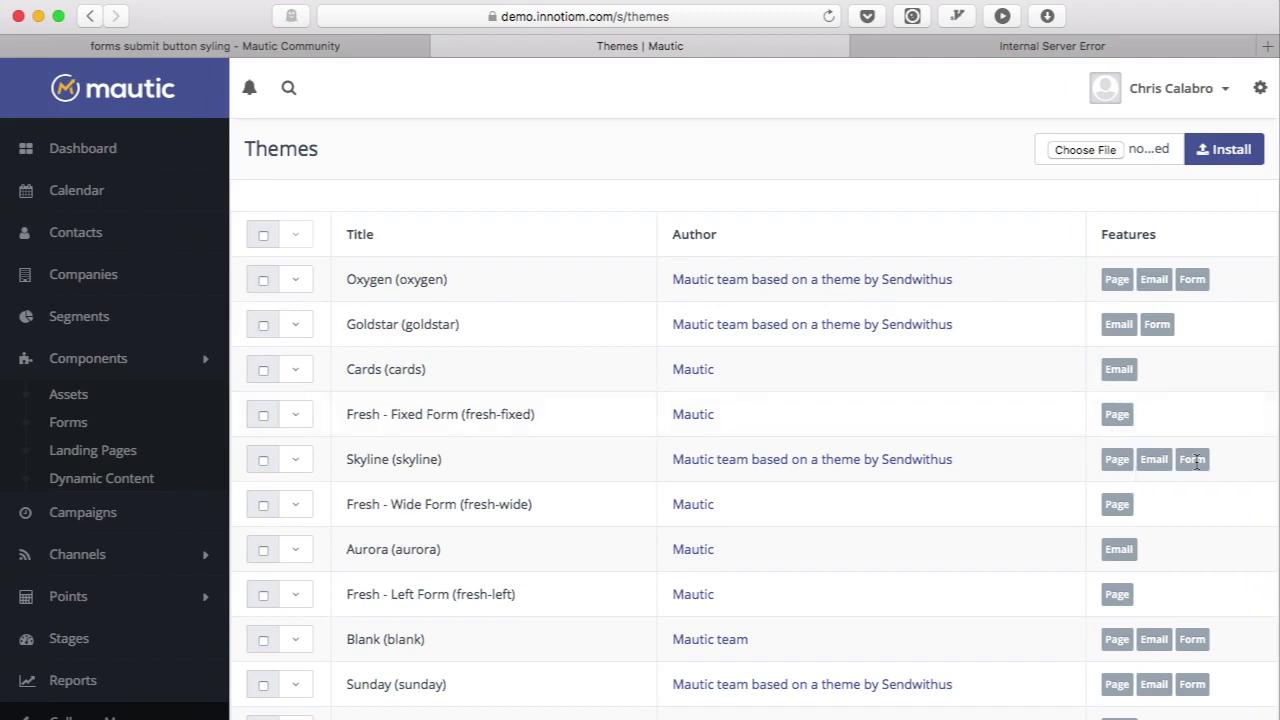
{"action": "scroll", "coordinate": [1005, 406], "scroll_direction": "down", "scroll_amount": 5}
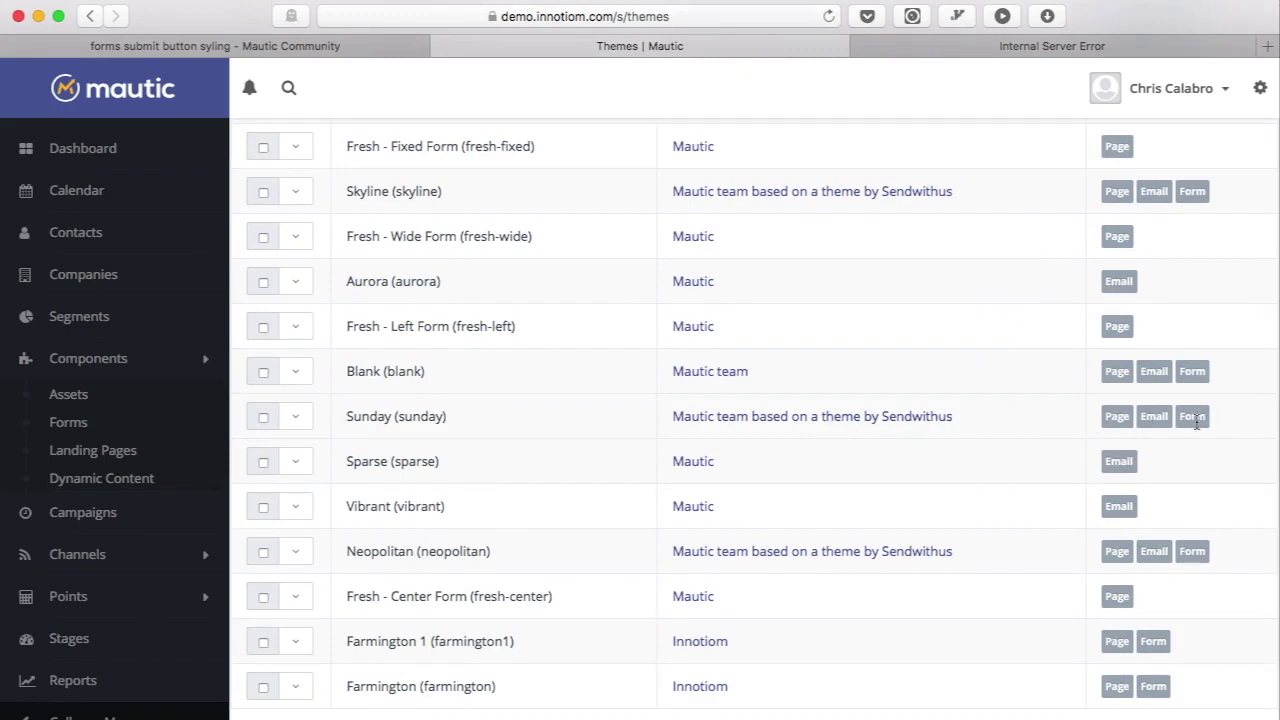
{"action": "scroll", "coordinate": [1088, 392], "scroll_direction": "up", "scroll_amount": 5}
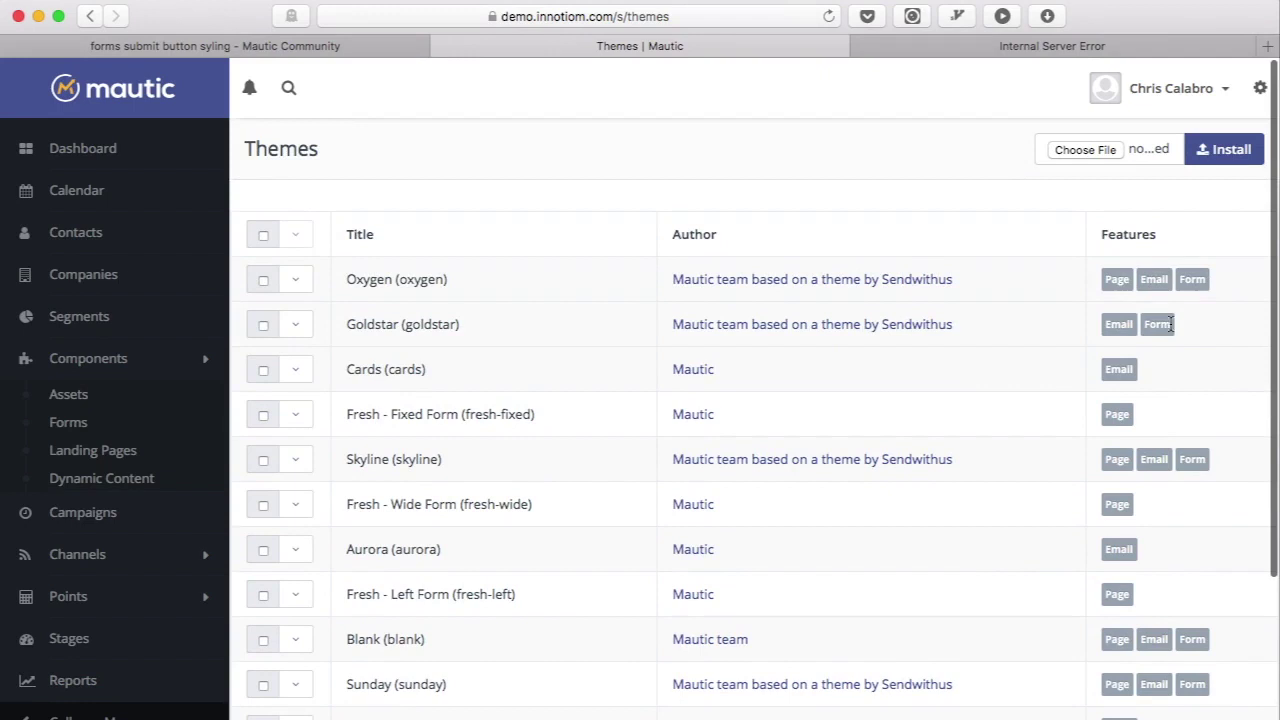
Reopen Test basic form in the form editor and apply the Sunday theme to it
{"action": "left_click", "coordinate": [68, 422]}
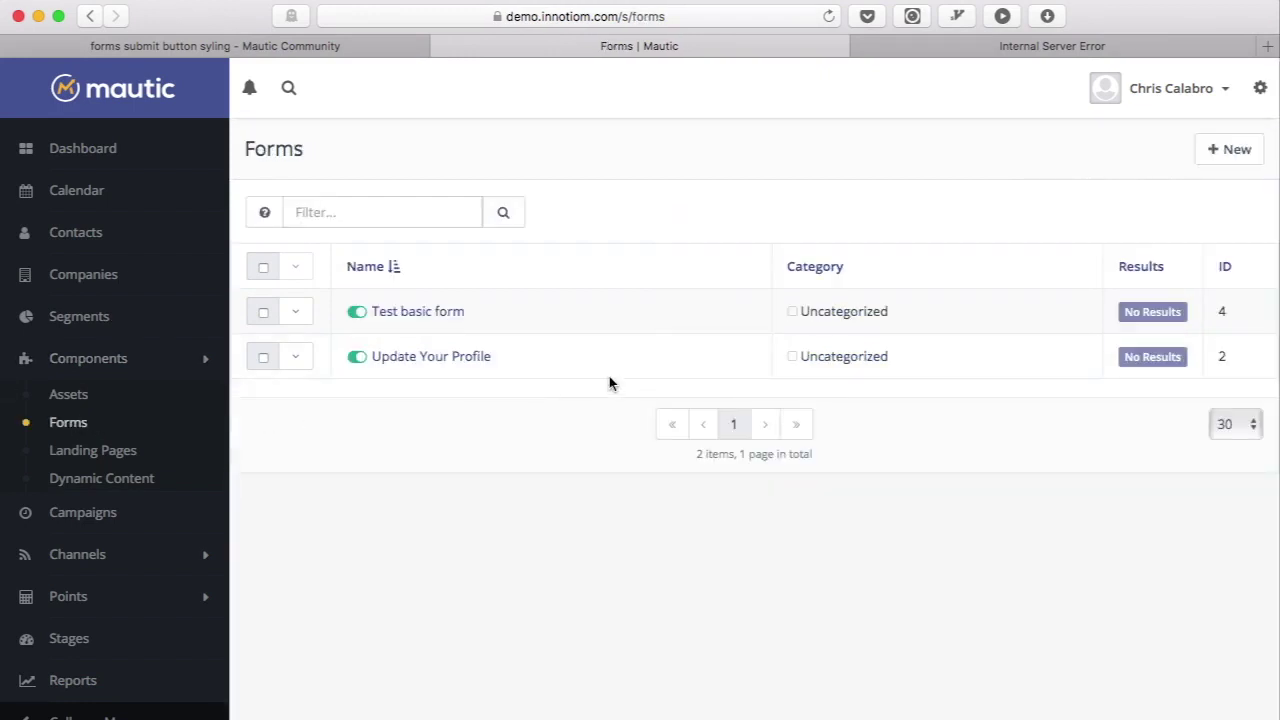
{"action": "left_click", "coordinate": [441, 311]}
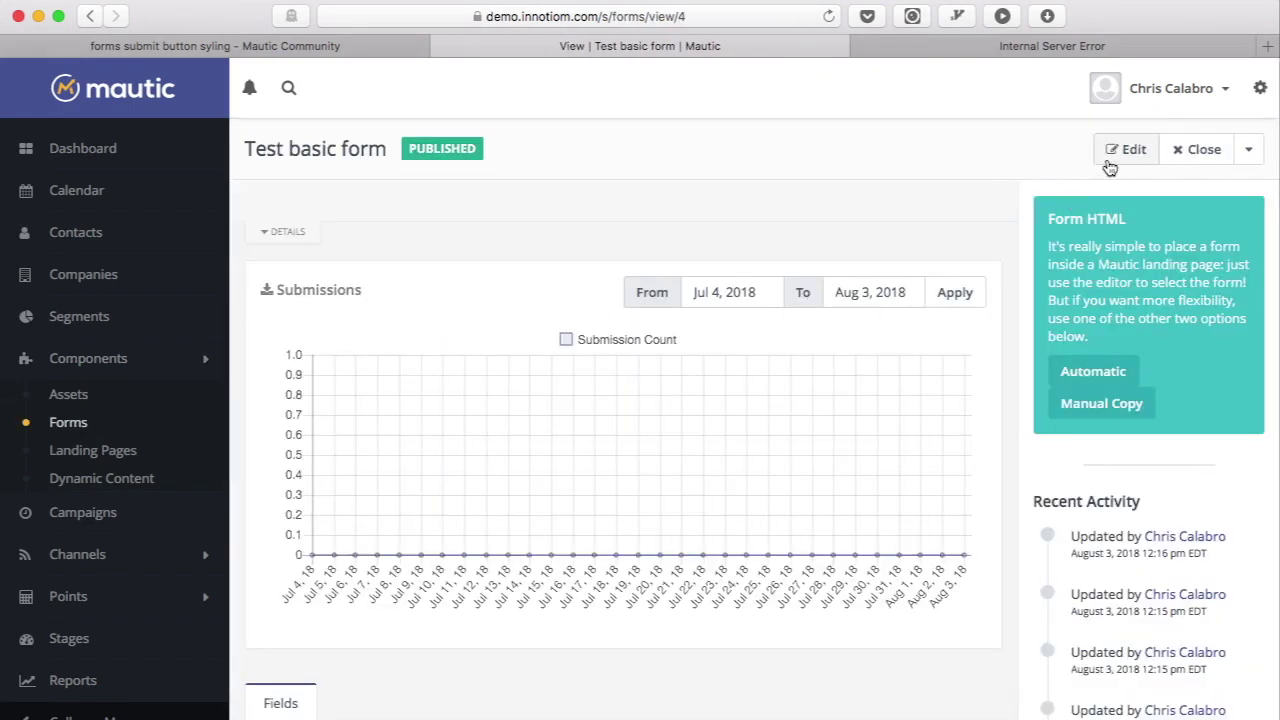
{"action": "left_click", "coordinate": [1108, 160]}
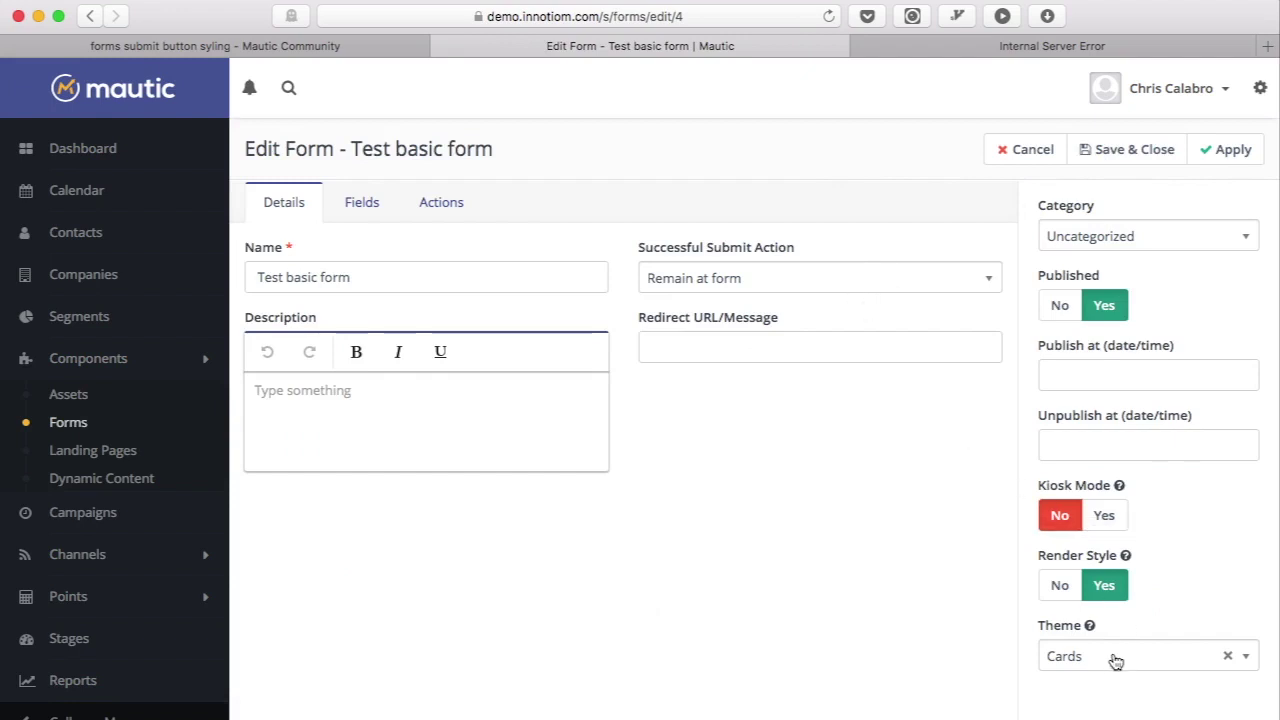
{"action": "left_click", "coordinate": [1112, 660]}
{"action": "type", "text": "sund"}
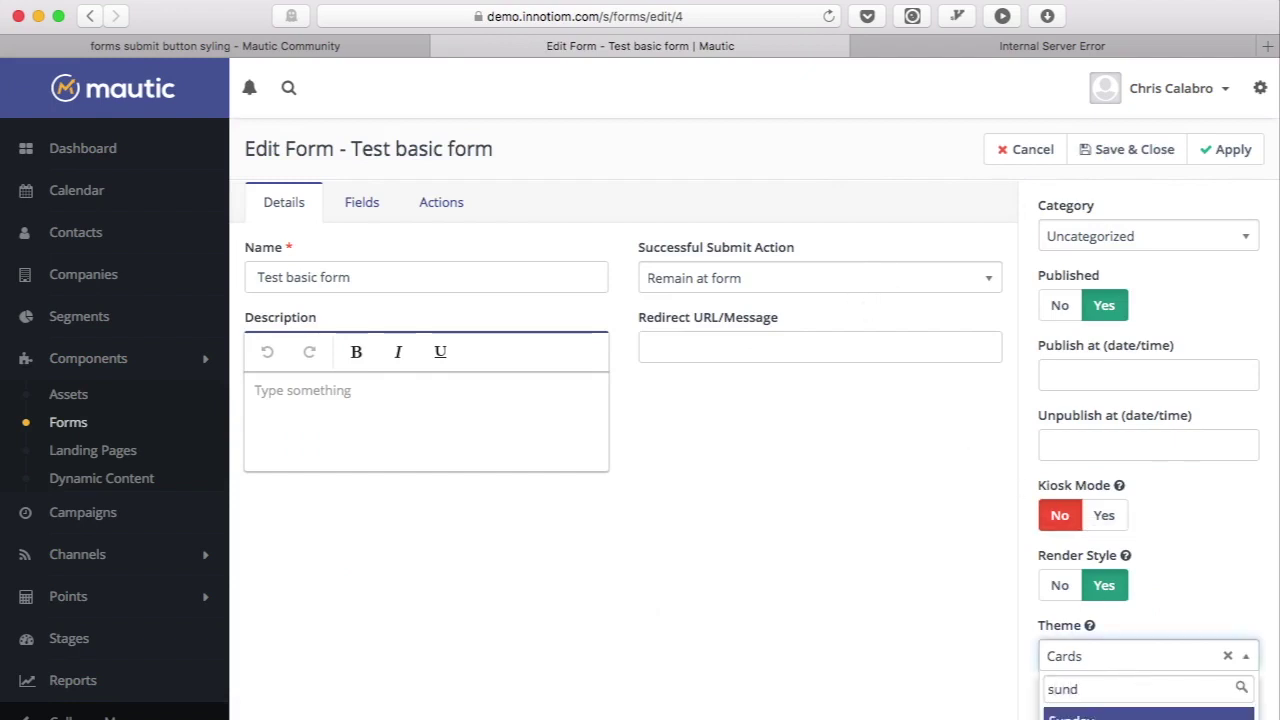
{"action": "key", "text": "Return"}
{"action": "left_click", "coordinate": [1222, 154]}
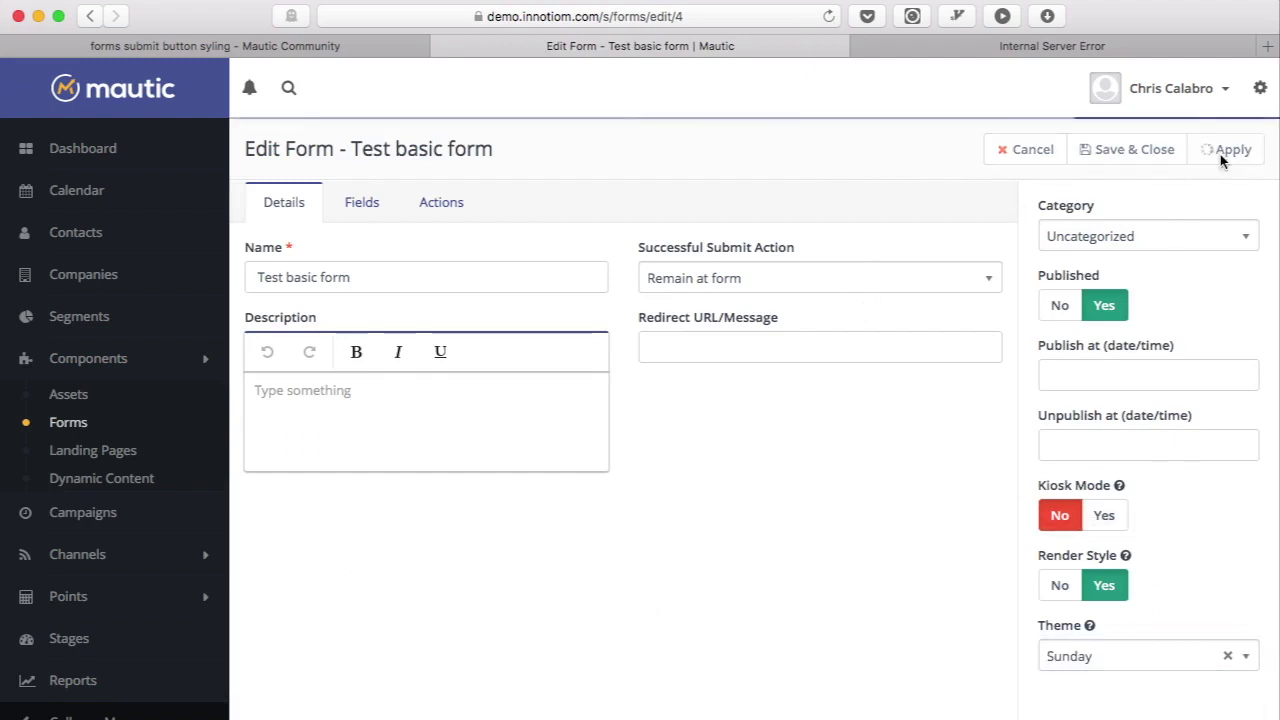
Reload the form preview to check the Sunday theme and return to the form editor
{"action": "left_click", "coordinate": [1006, 49]}
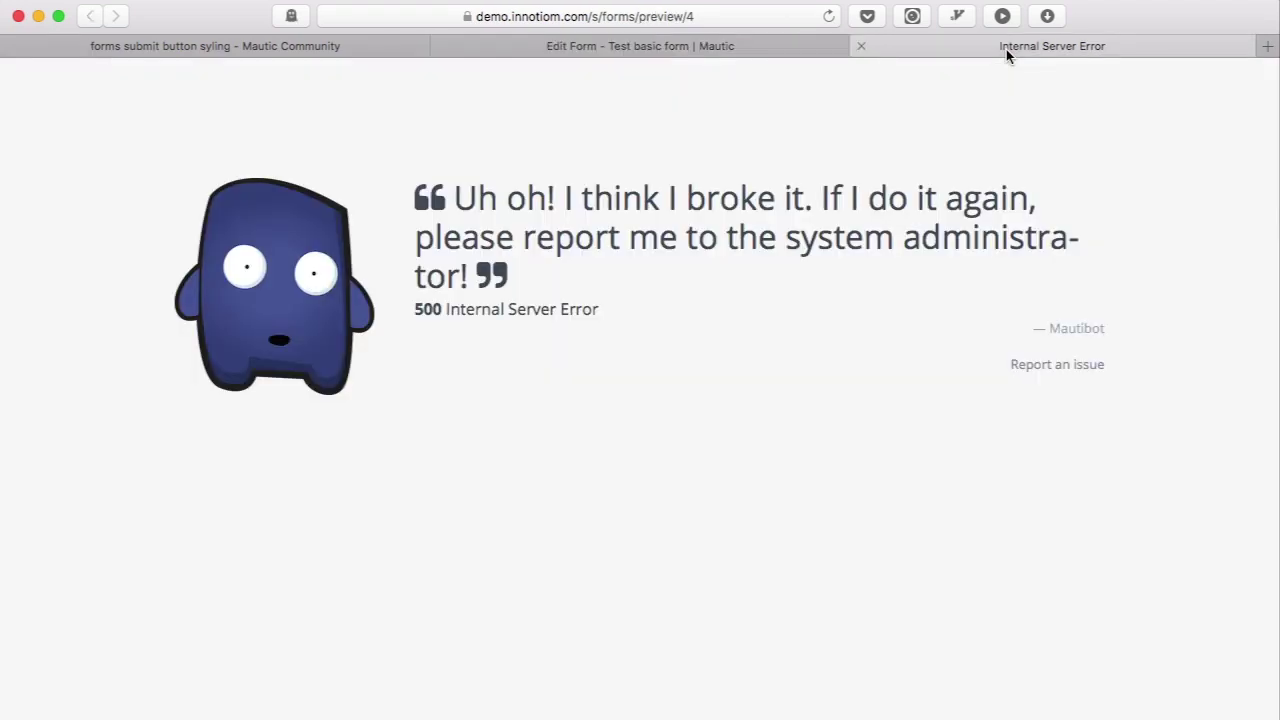
{"action": "key", "text": "super+r"}
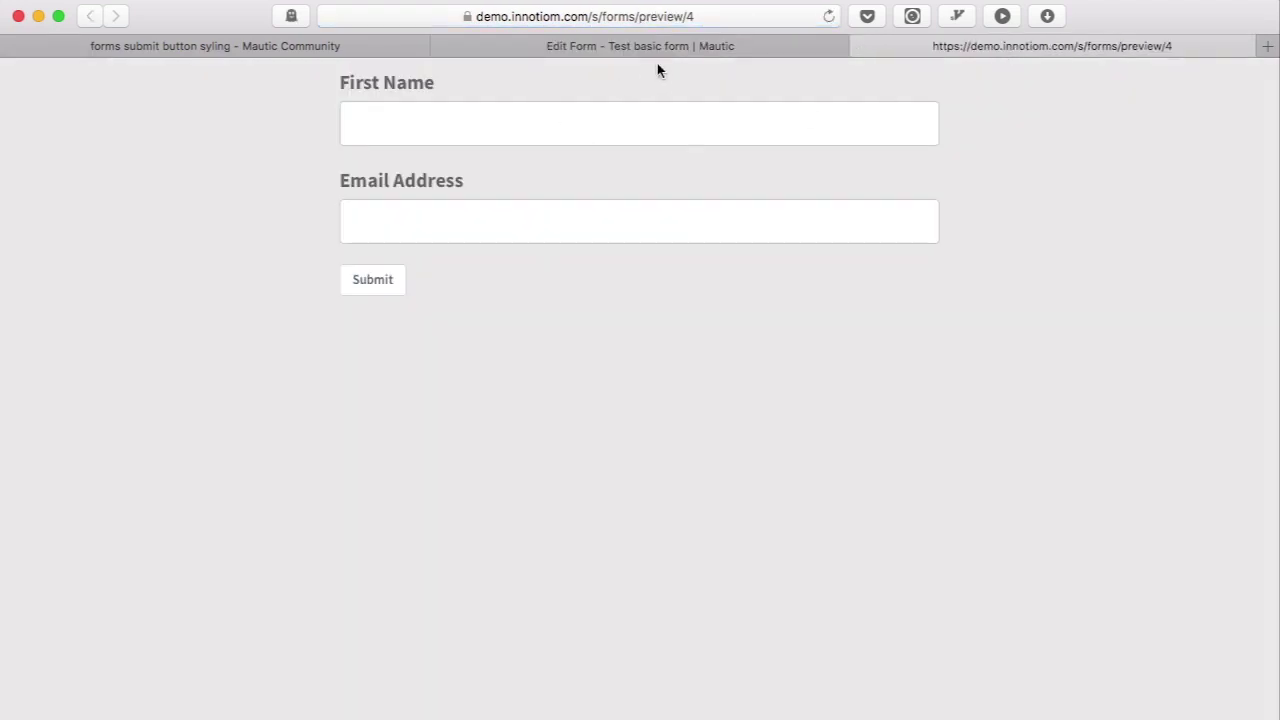
{"action": "left_click", "coordinate": [642, 52]}
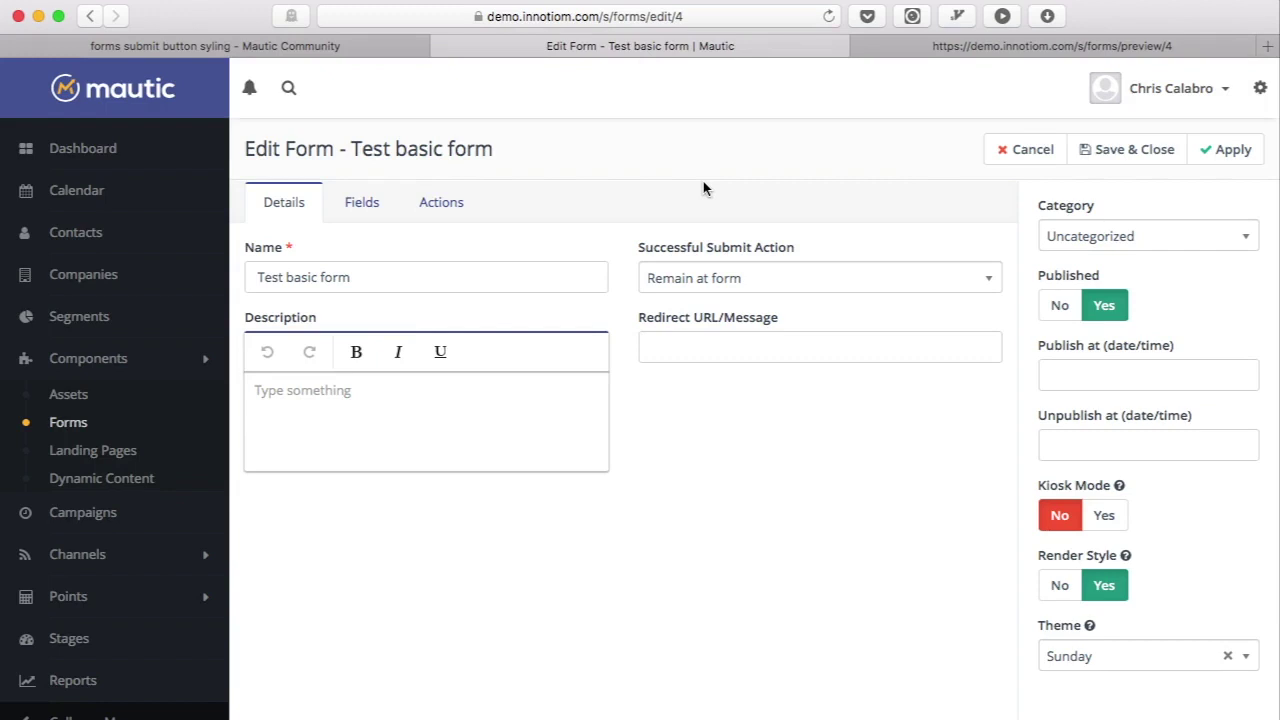
Check the Sunday theme in the form preview and review the Themes list in the settings for the Sunday entry
{"action": "left_click", "coordinate": [950, 46]}
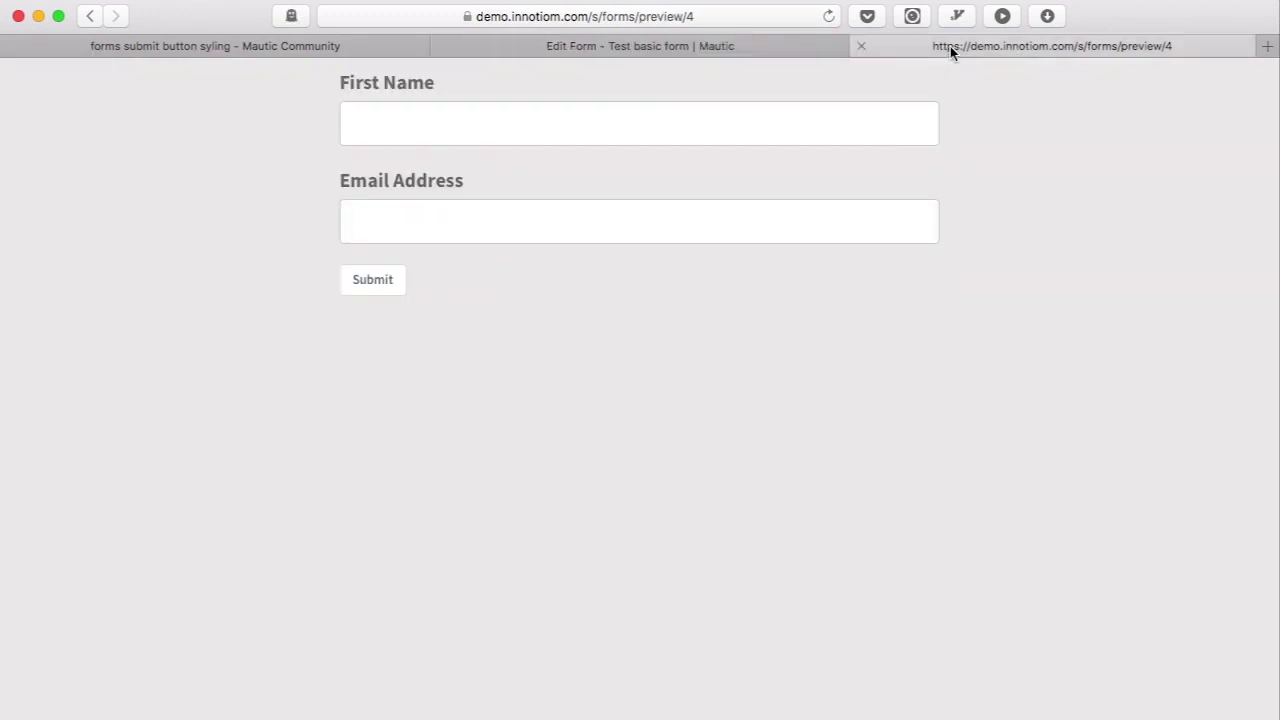
{"action": "left_click", "coordinate": [651, 46]}
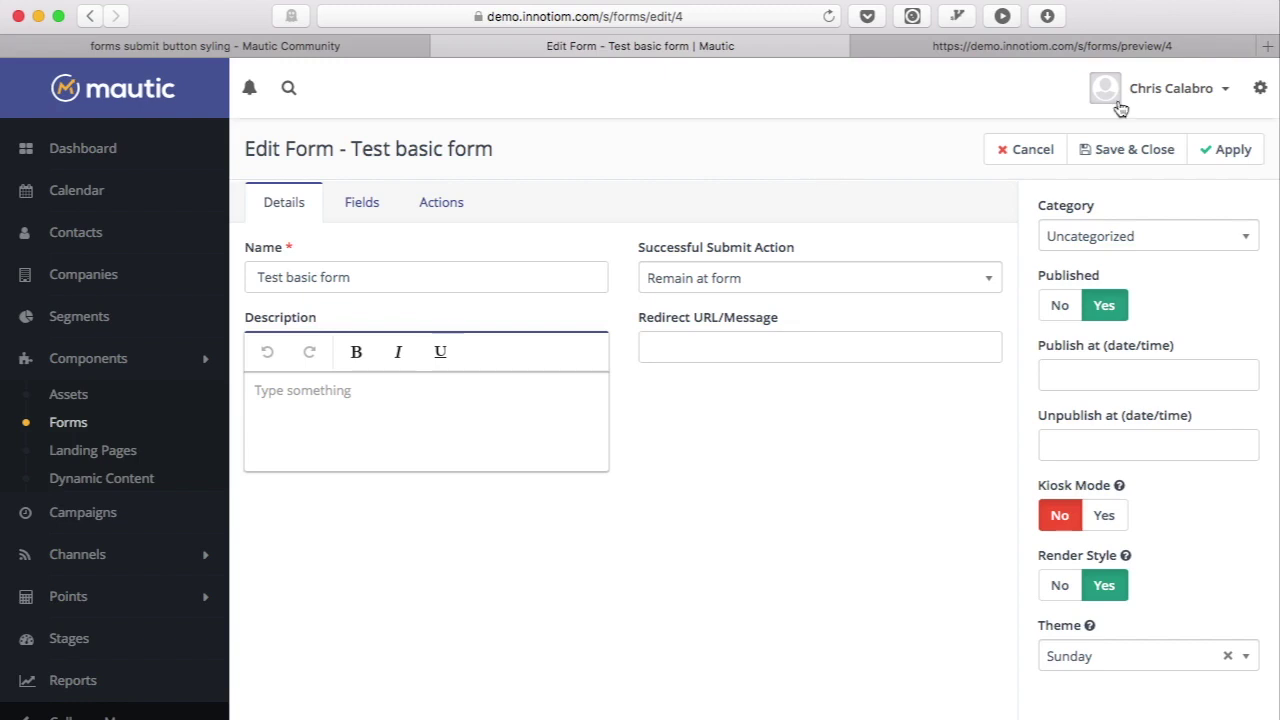
{"action": "left_click", "coordinate": [1260, 88]}
{"action": "left_click", "coordinate": [1128, 148]}
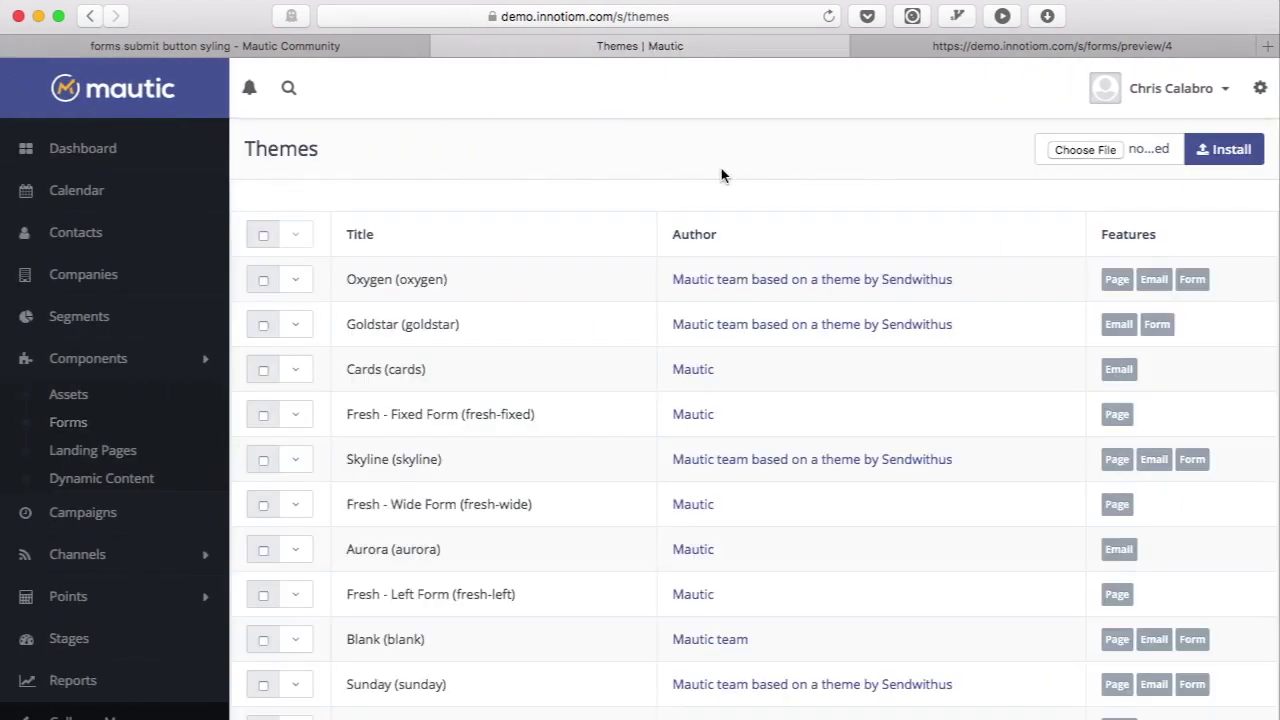
{"action": "scroll", "coordinate": [721, 168], "scroll_direction": "down", "scroll_amount": 5}
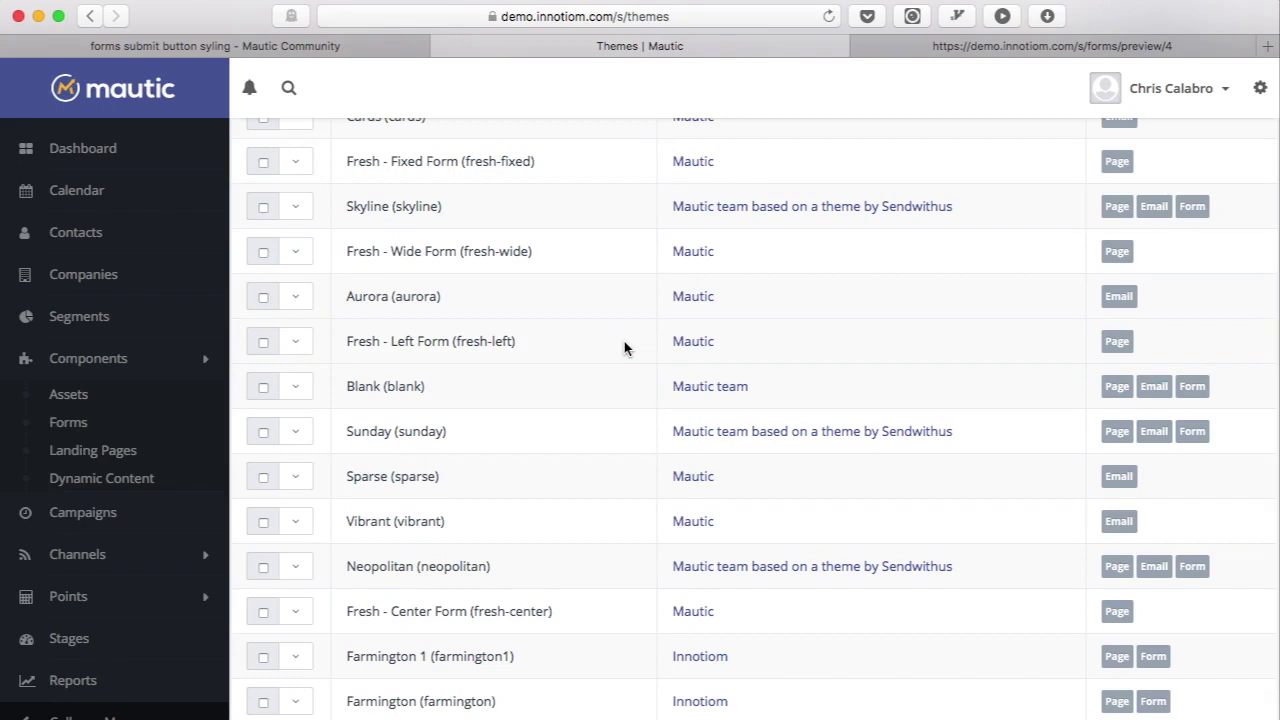
Try to download the Sunday theme from the Themes list and dismiss the notification
{"action": "left_click", "coordinate": [296, 432]}
{"action": "left_click", "coordinate": [332, 467]}
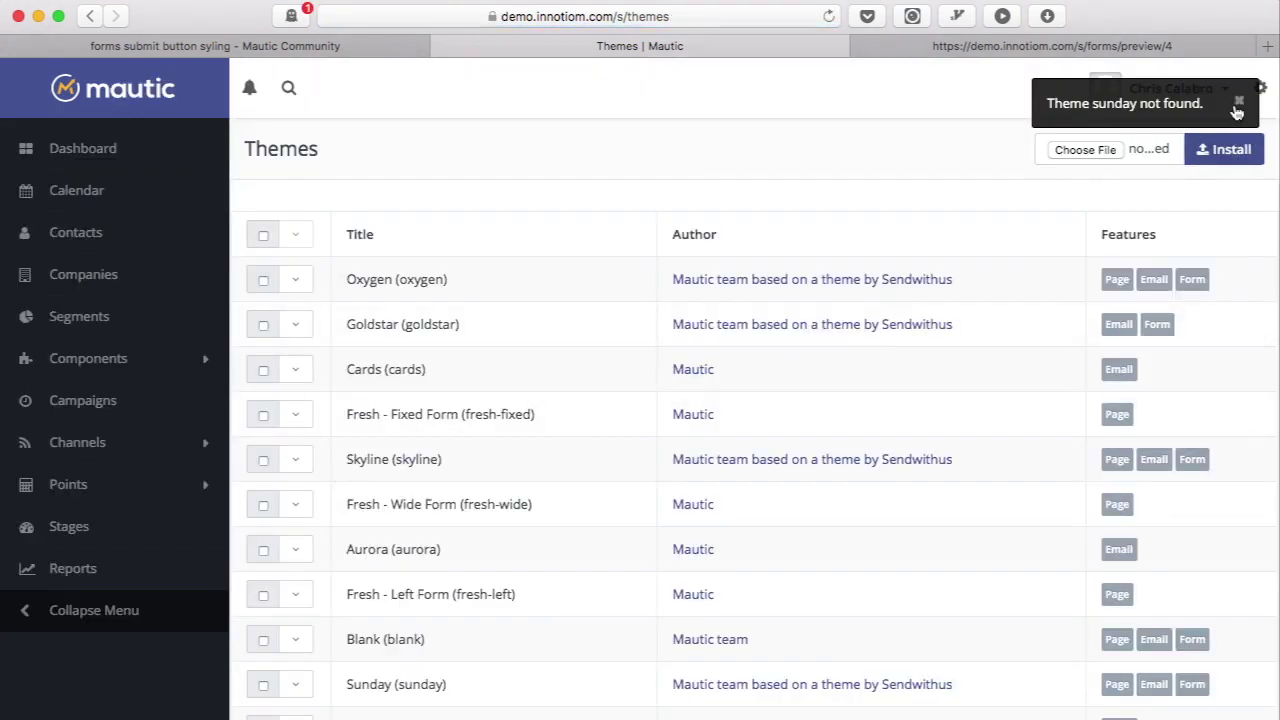
{"action": "left_click", "coordinate": [1239, 104]}
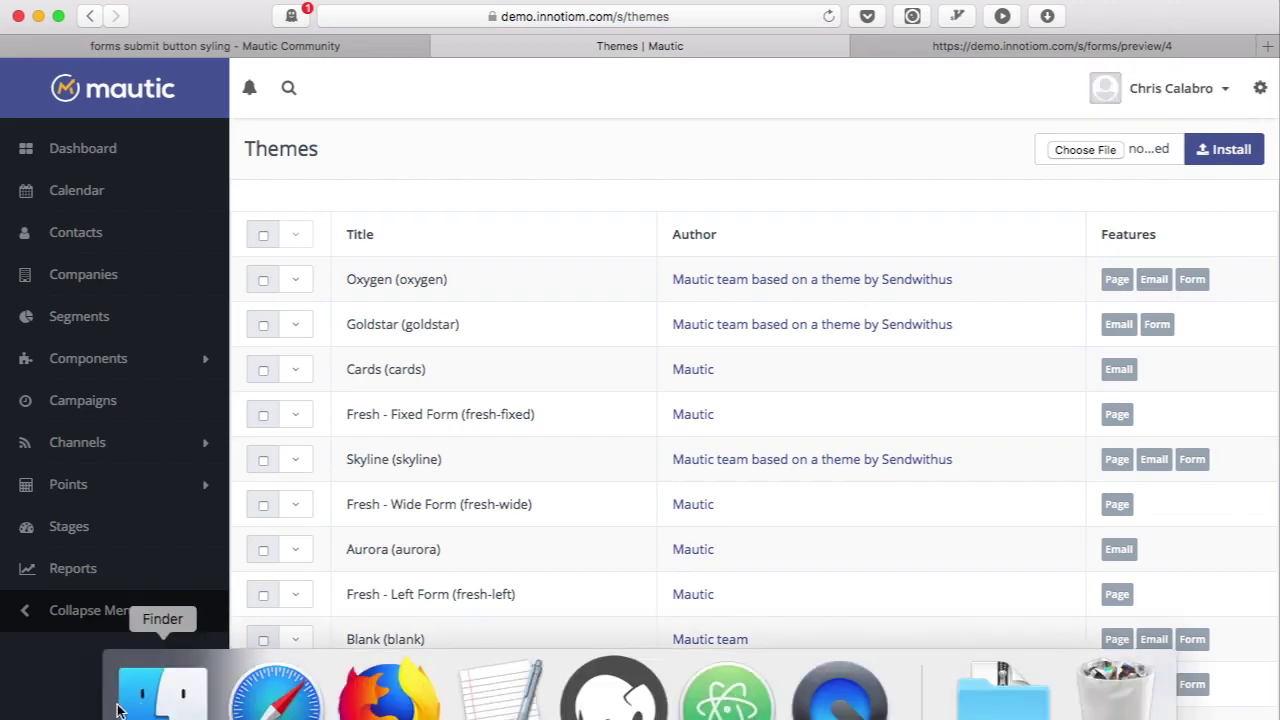
Switch to Finder and open the sunday folder under 2.14.0/themes in Downloads
{"action": "left_click", "coordinate": [143, 706]}
{"action": "left_click", "coordinate": [531, 202]}
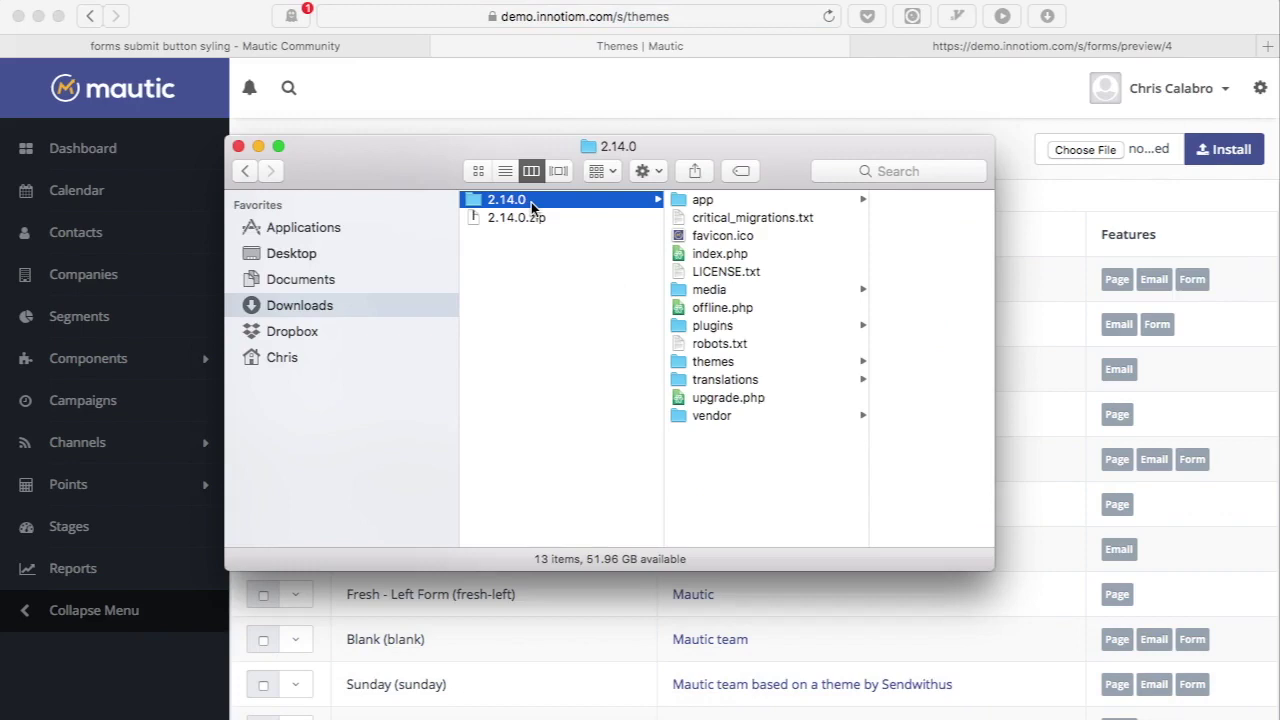
{"action": "left_click", "coordinate": [729, 362]}
{"action": "scroll", "coordinate": [857, 400], "scroll_direction": "down", "scroll_amount": 2}
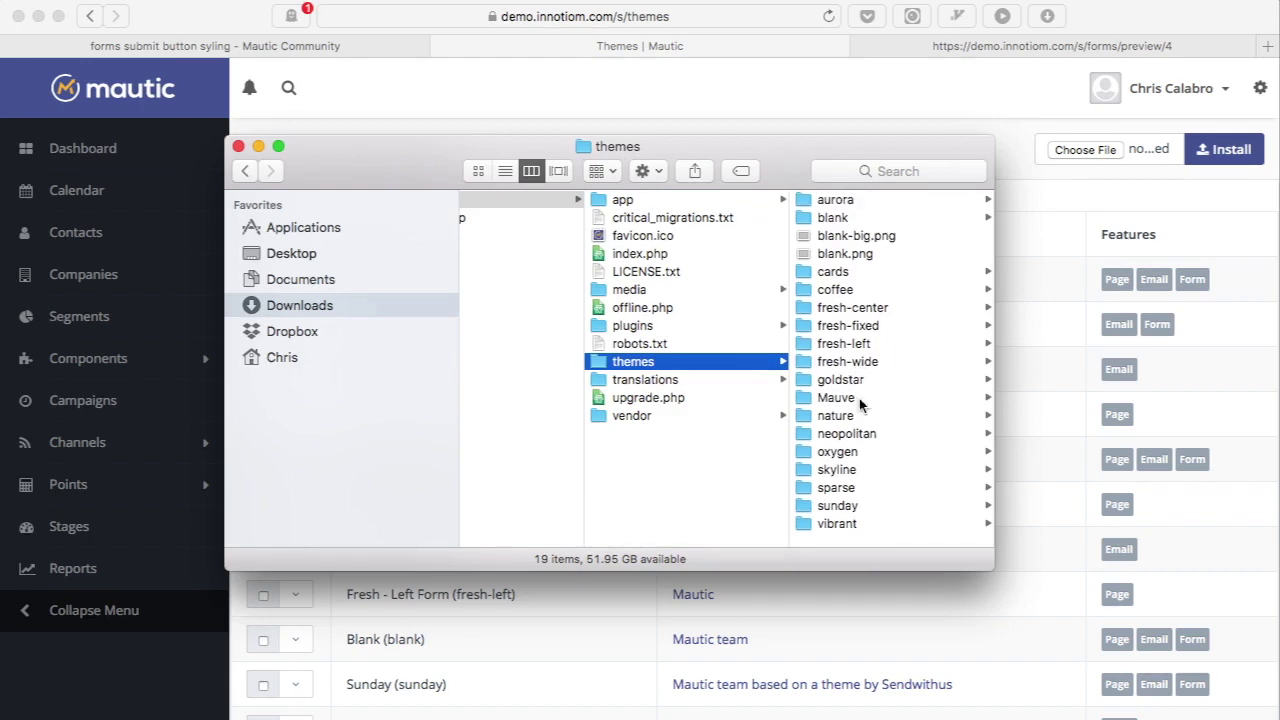
{"action": "left_click", "coordinate": [849, 505]}
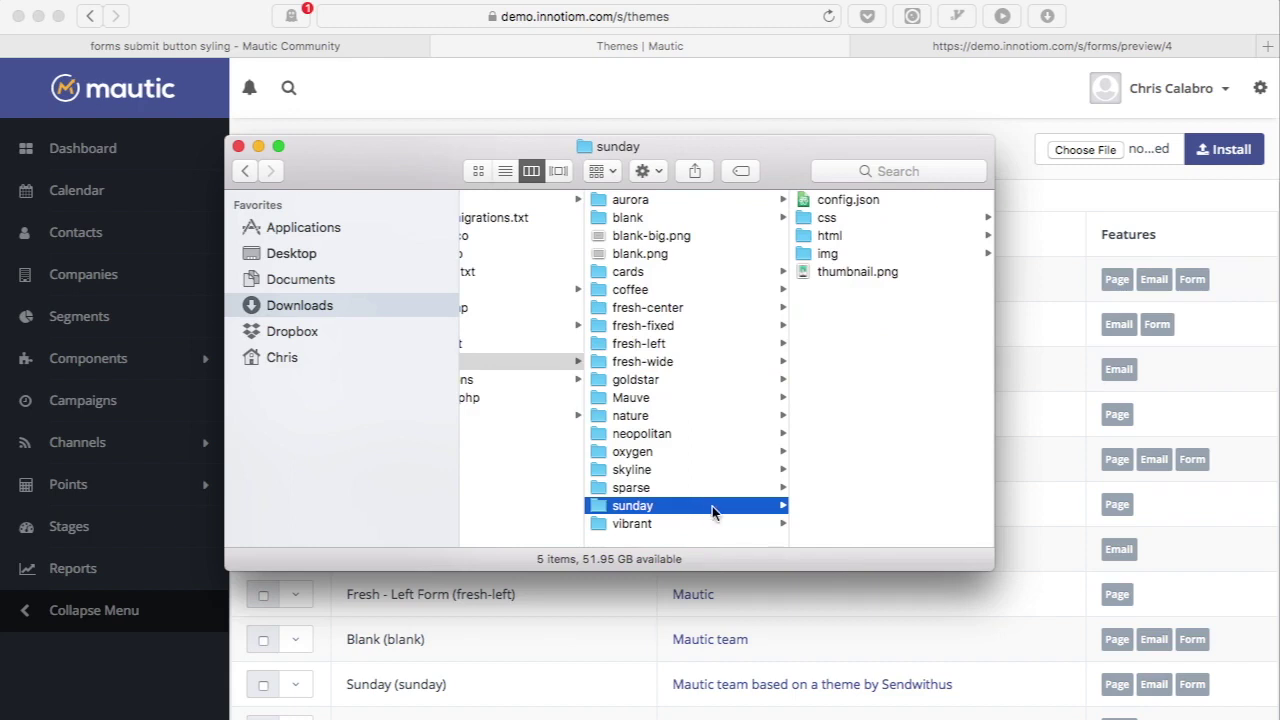
Duplicate the sunday theme folder and rename the copy to monday
{"action": "scroll", "coordinate": [743, 509], "scroll_direction": "left", "scroll_amount": 3}
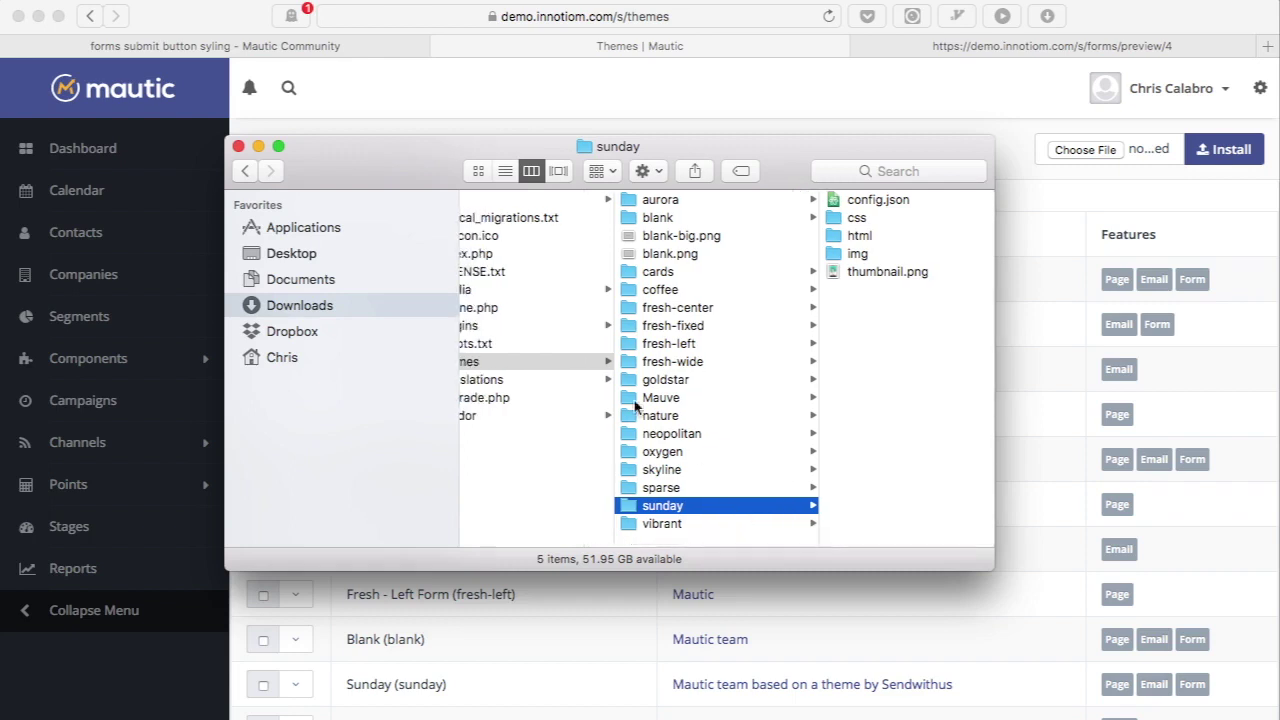
{"action": "left_click", "coordinate": [566, 362]}
{"action": "left_click", "coordinate": [685, 523]}
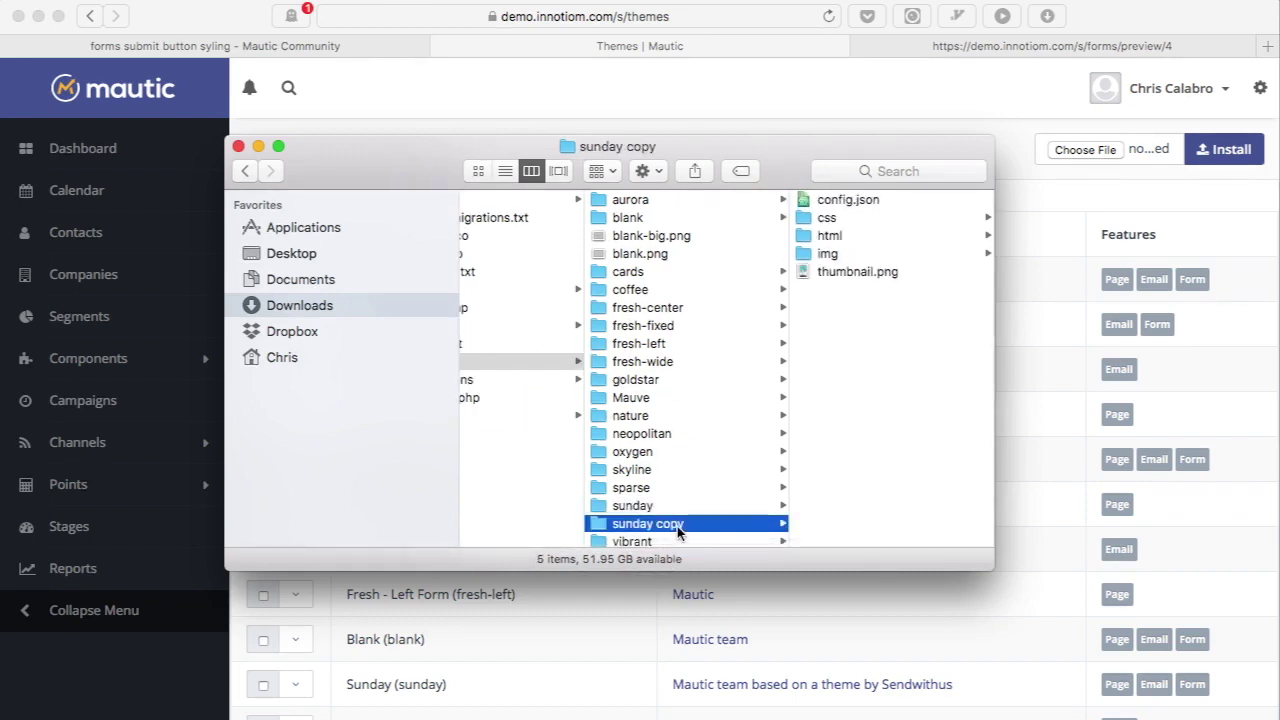
{"action": "key", "text": "Return"}
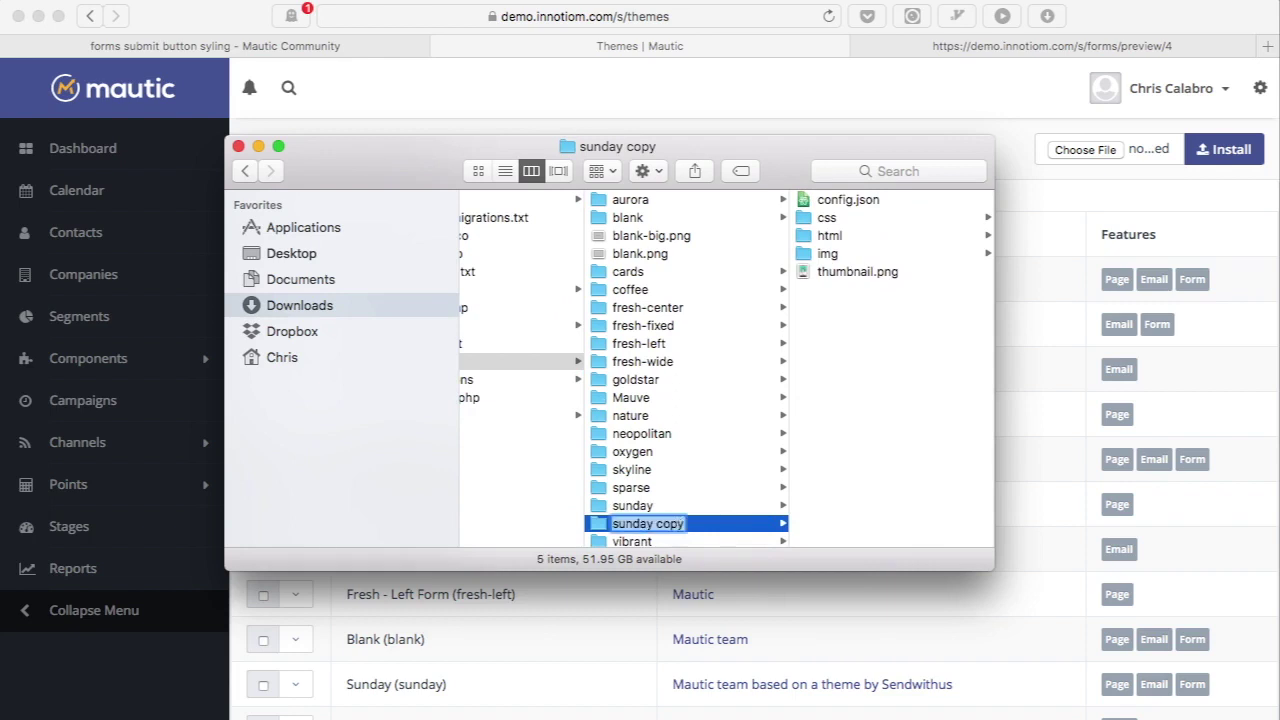
{"action": "type", "text": "monday"}
{"action": "key", "text": "Return"}
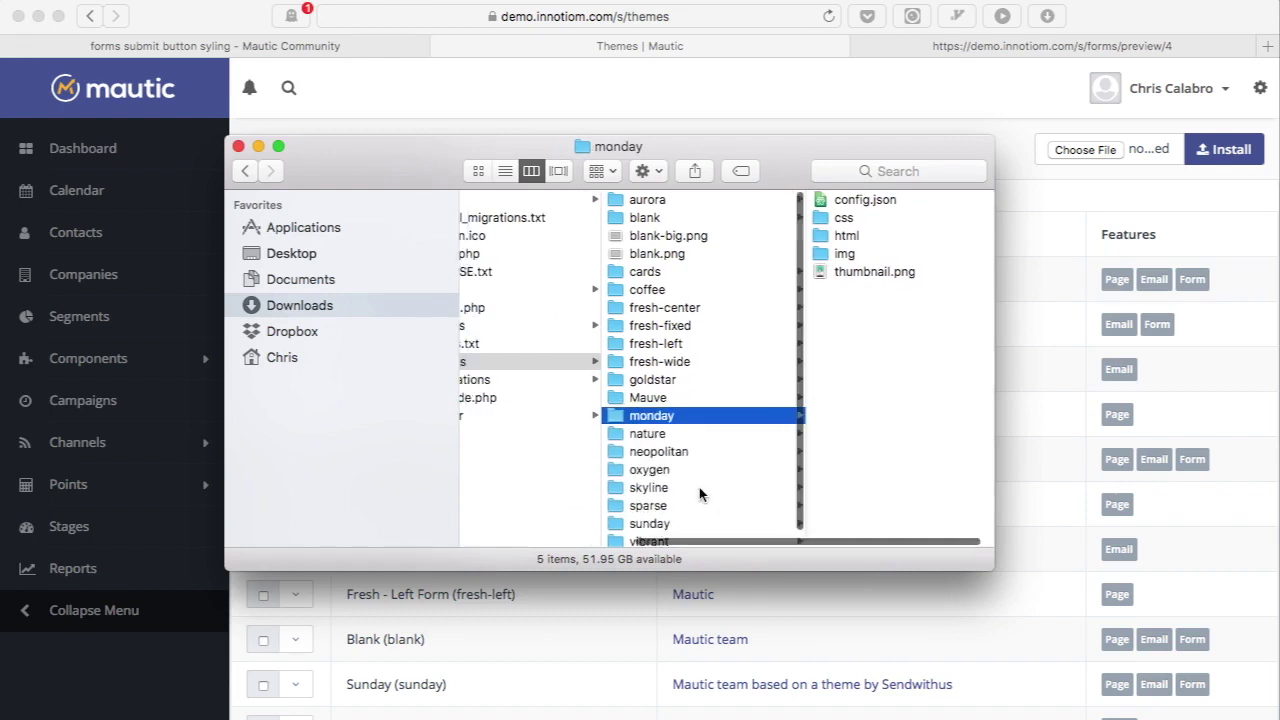
Move the monday theme folder to the Desktop and show its contents
{"action": "left_click_drag", "start_coordinate": [769, 413], "coordinate": [290, 258]}
{"action": "left_click", "coordinate": [290, 255]}
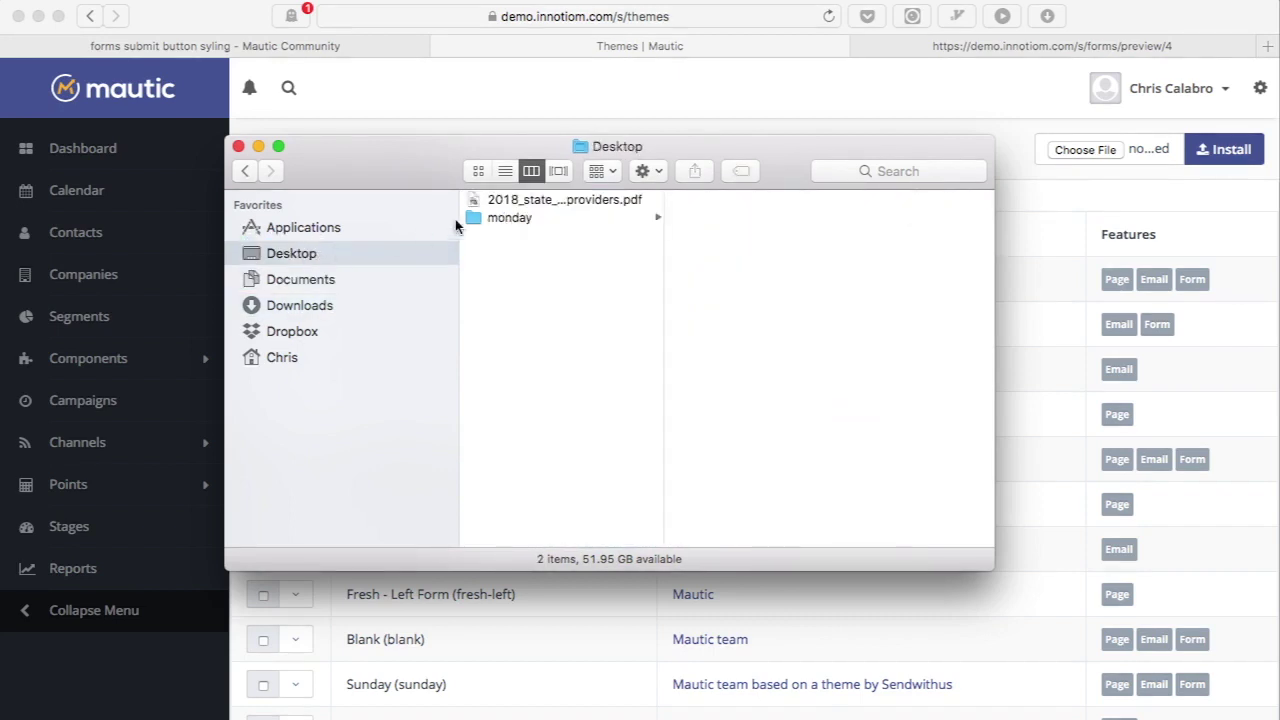
{"action": "left_click", "coordinate": [528, 219]}
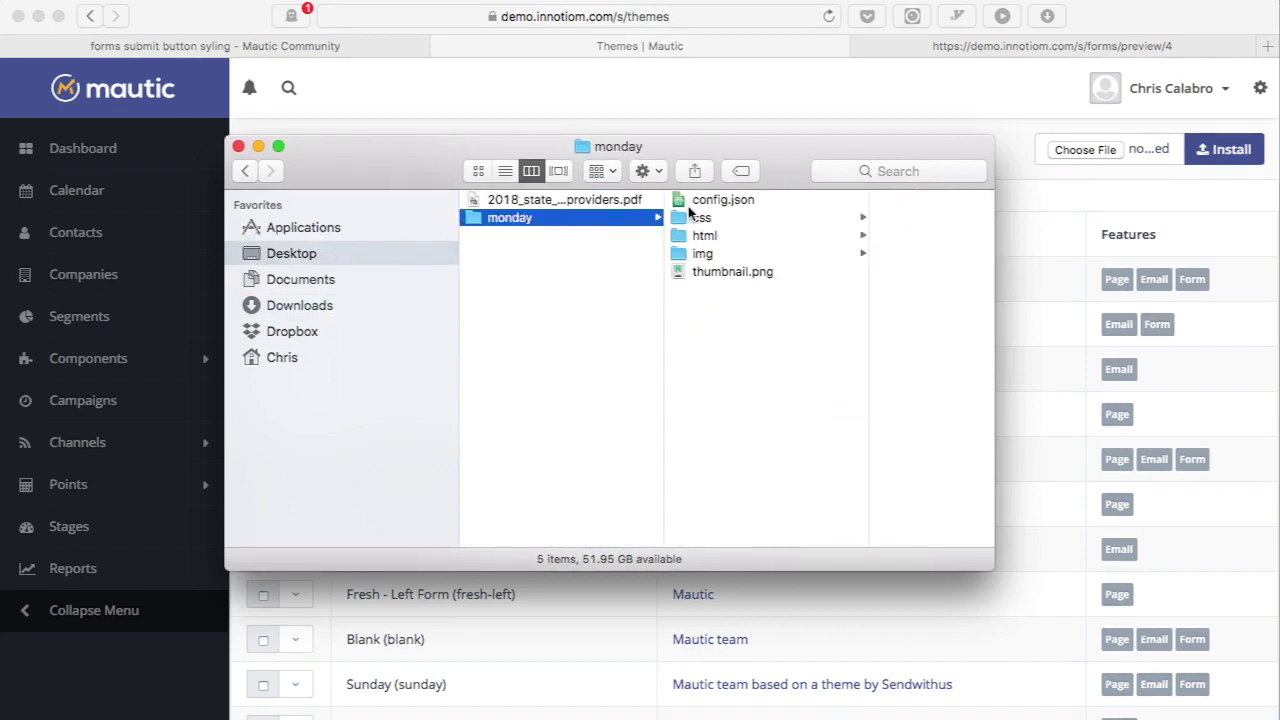
Open the monday theme's config.json in Atom and close the other open files without saving their changes
{"action": "left_click", "coordinate": [739, 219]}
{"action": "key", "text": "Up"}
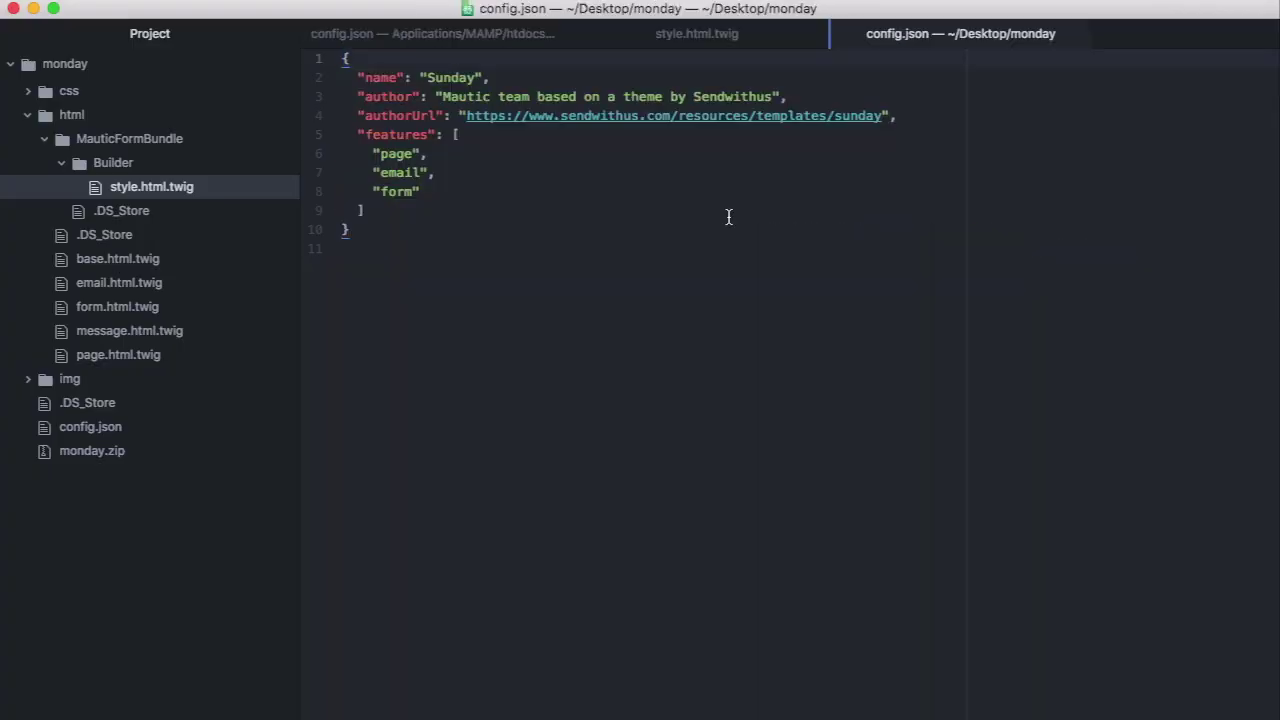
{"action": "left_click_drag", "start_coordinate": [728, 217], "coordinate": [625, 171]}
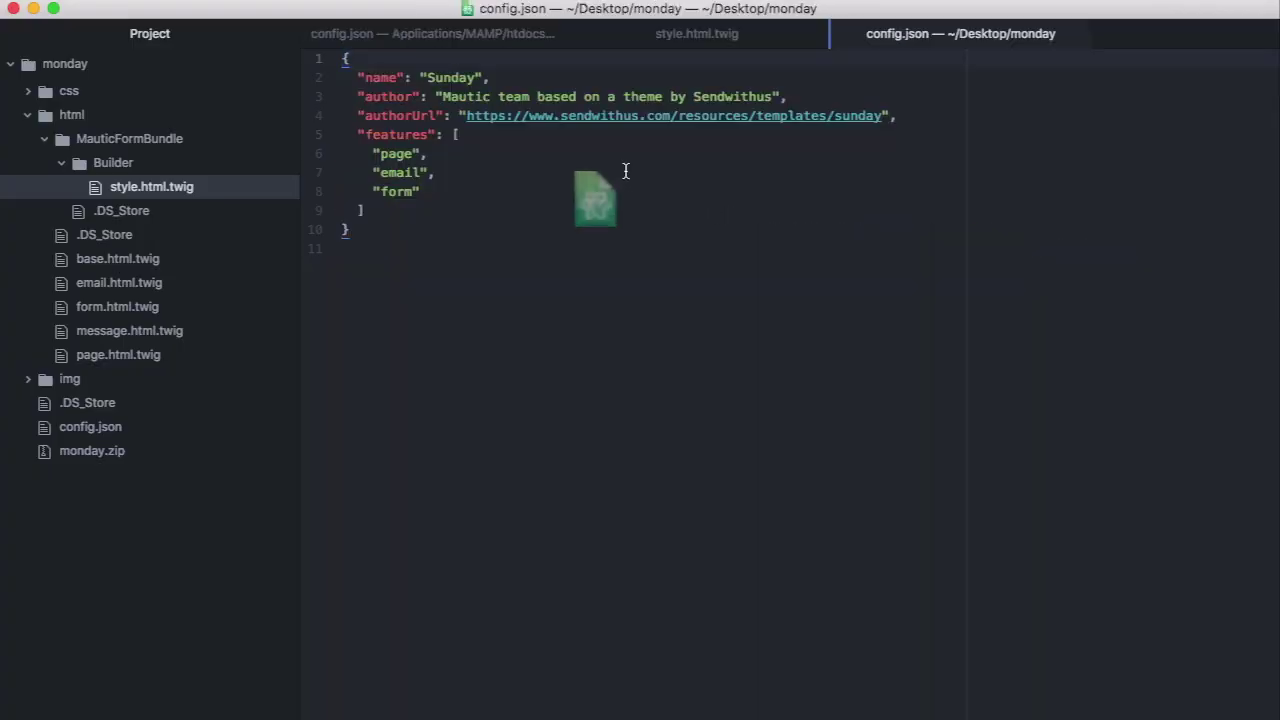
{"action": "left_click", "coordinate": [547, 37]}
{"action": "left_click", "coordinate": [584, 128]}
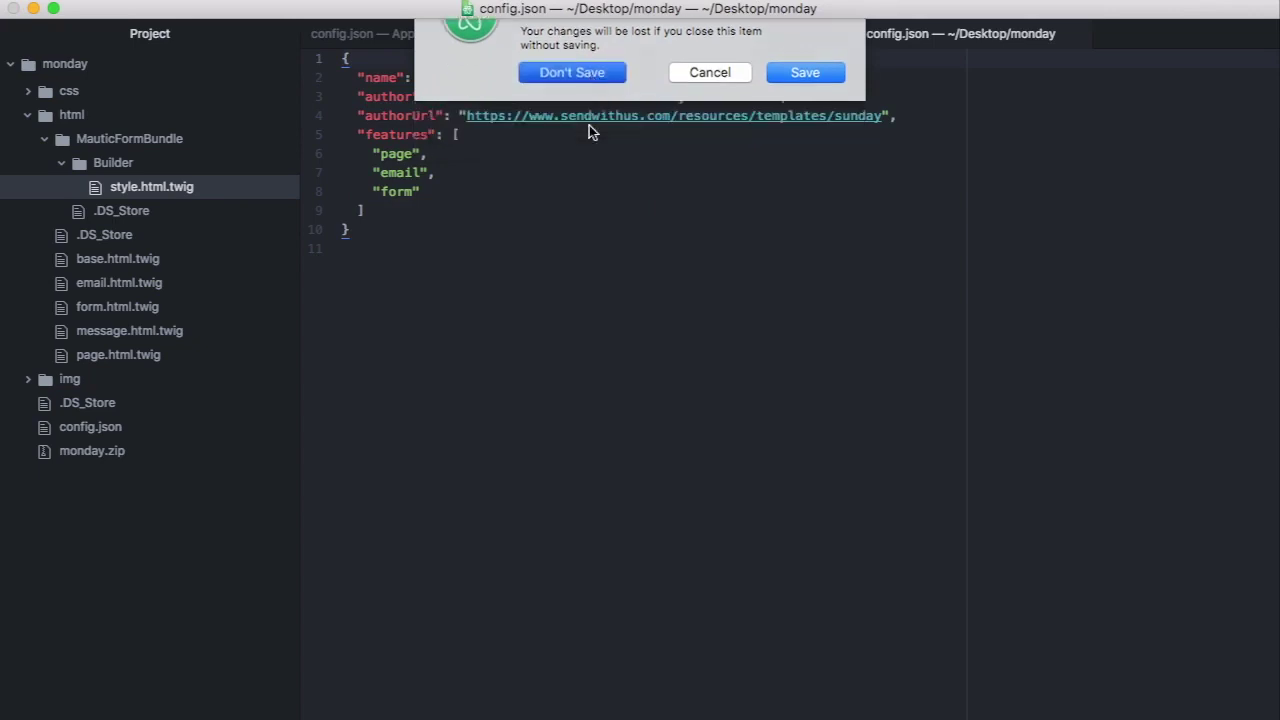
{"action": "left_click", "coordinate": [545, 37]}
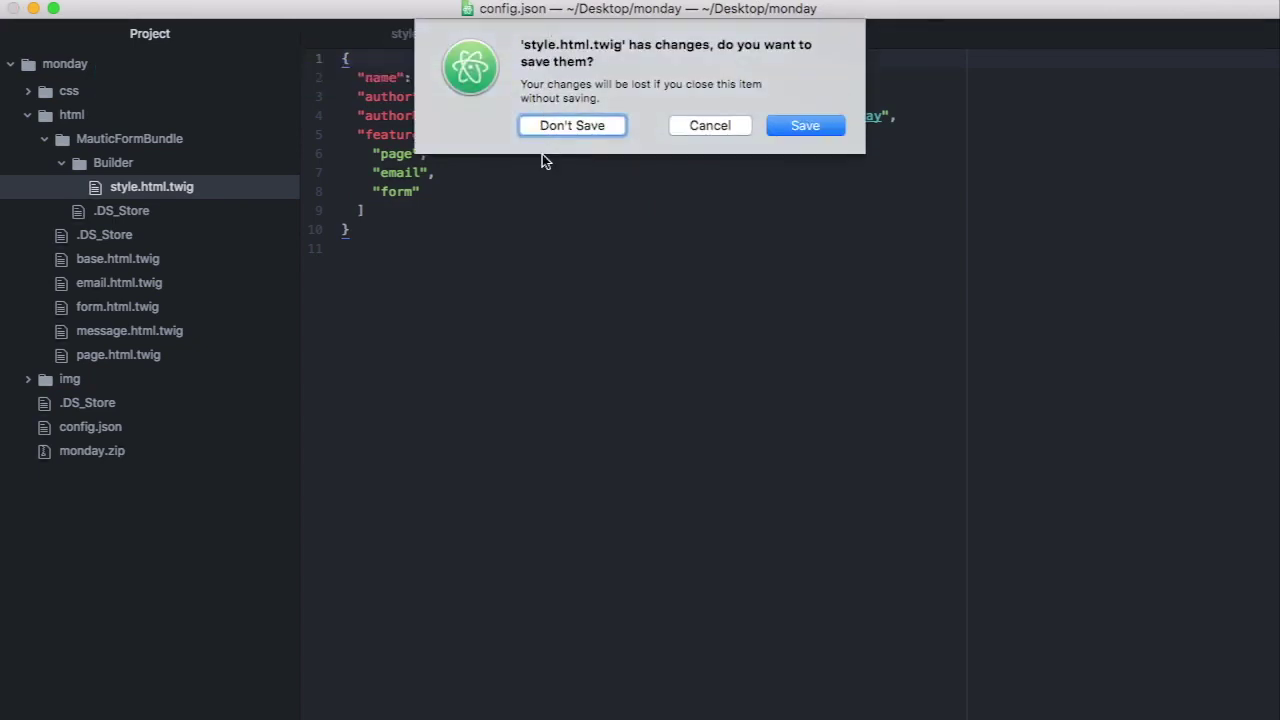
{"action": "left_click", "coordinate": [549, 126]}
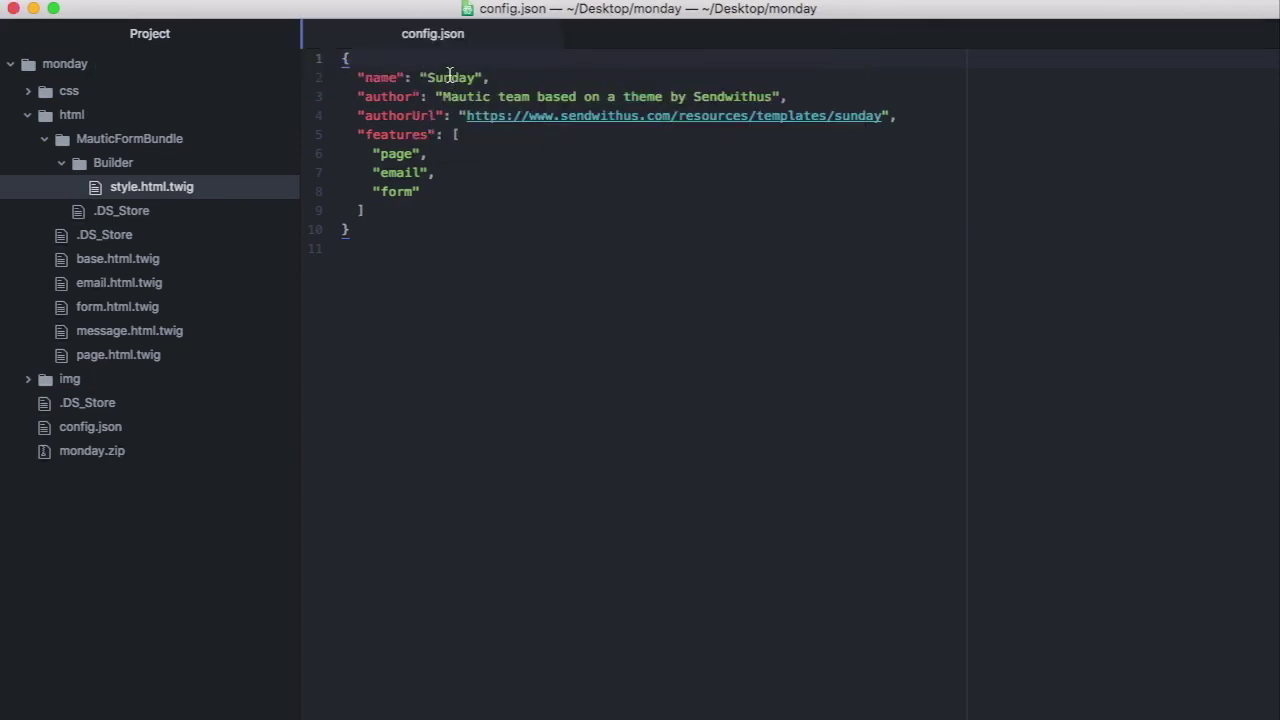
Set name to "Monday" and author to "Innotiom - based on Mautic theme, based on a theme by Sendwithus" in config.json, then save it
{"action": "double_click", "coordinate": [450, 77]}
{"action": "type", "text": "Monday"}
{"action": "left_click", "coordinate": [443, 96]}
{"action": "type", "text": "Innotiom -"}
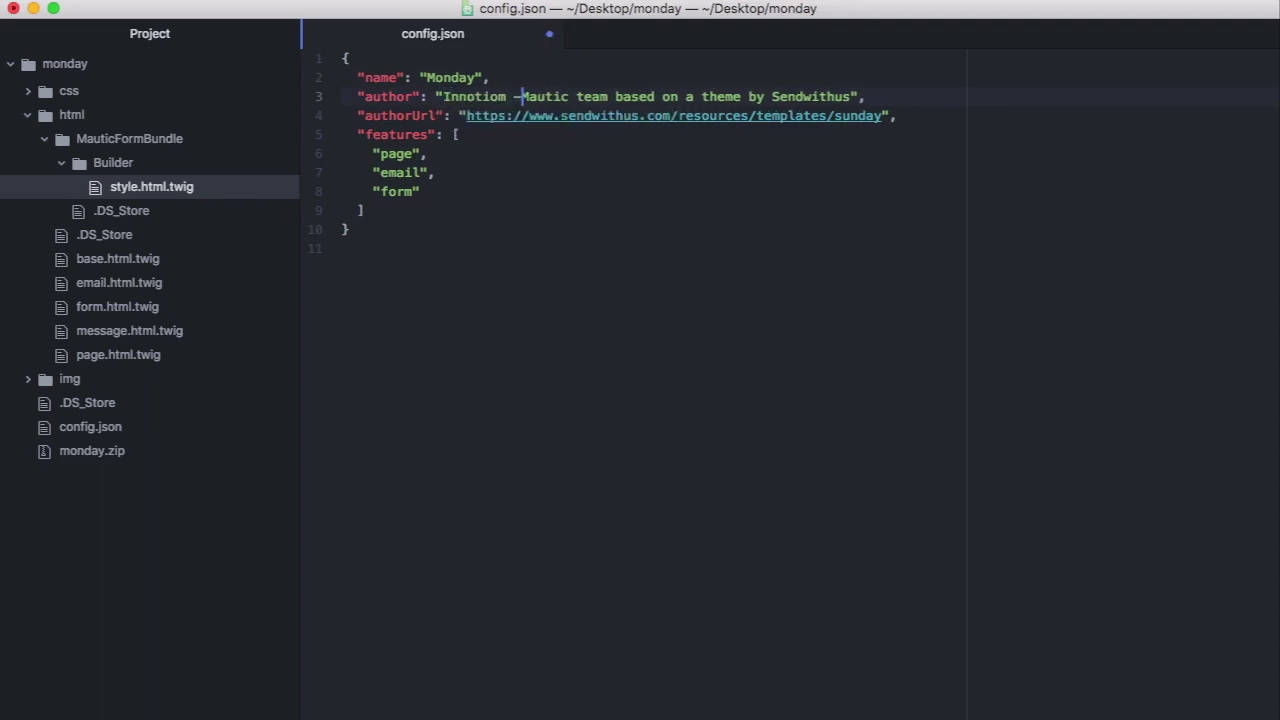
{"action": "type", "text": " based on"}
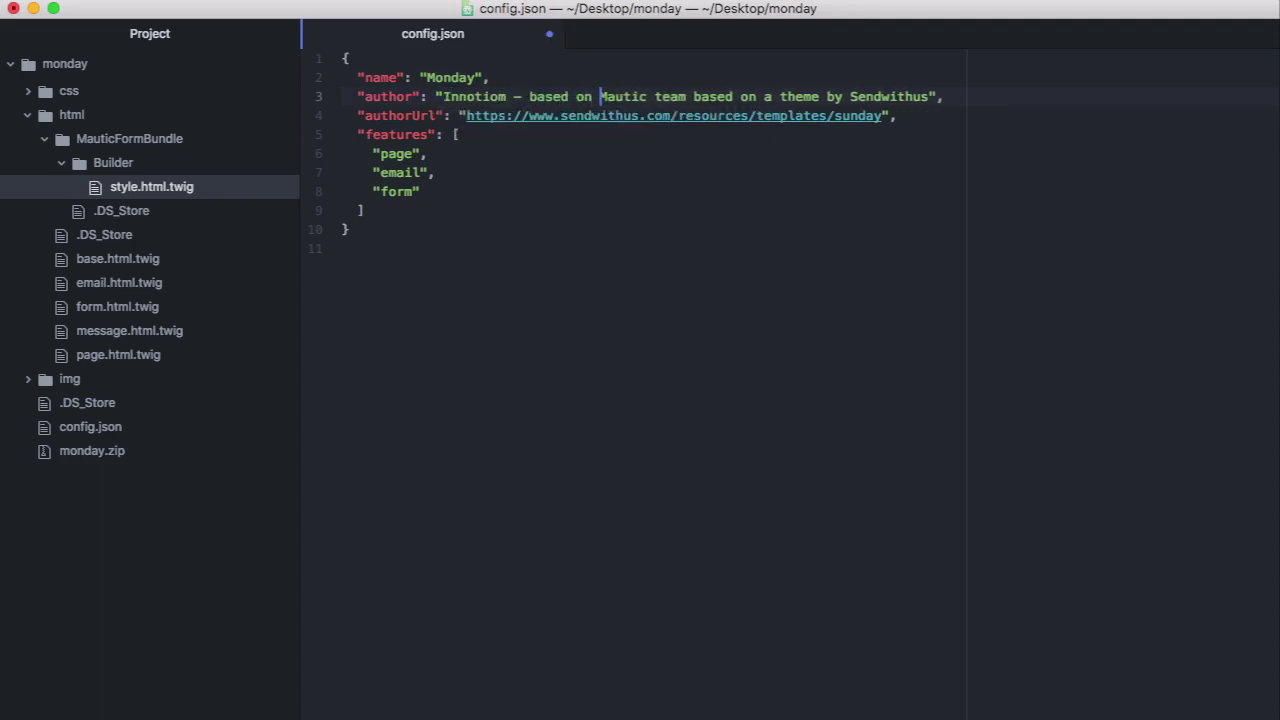
{"action": "key", "text": "shift+alt+Right"}
{"action": "key", "text": "shift+alt+Right"}
{"action": "key", "text": "shift+alt+Right"}
{"action": "type", "text": "Mautic "}
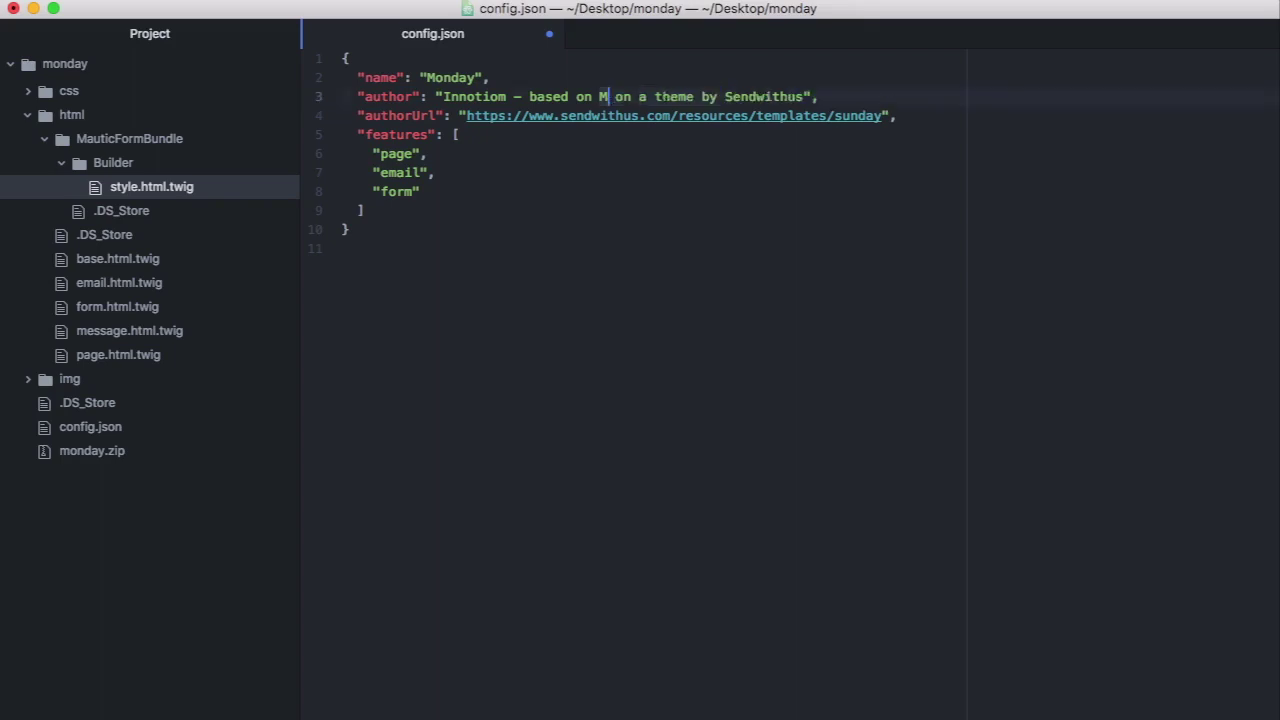
{"action": "type", "text": "theme, based"}
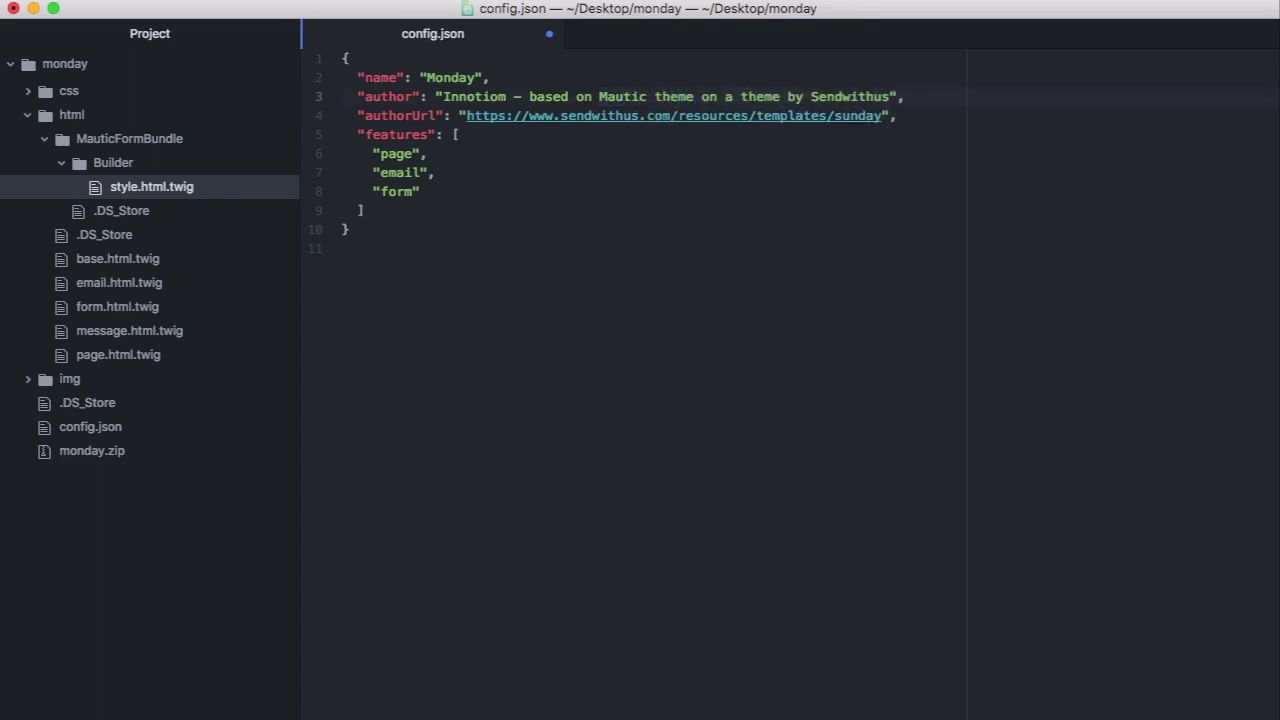
{"action": "key", "text": "super+s"}
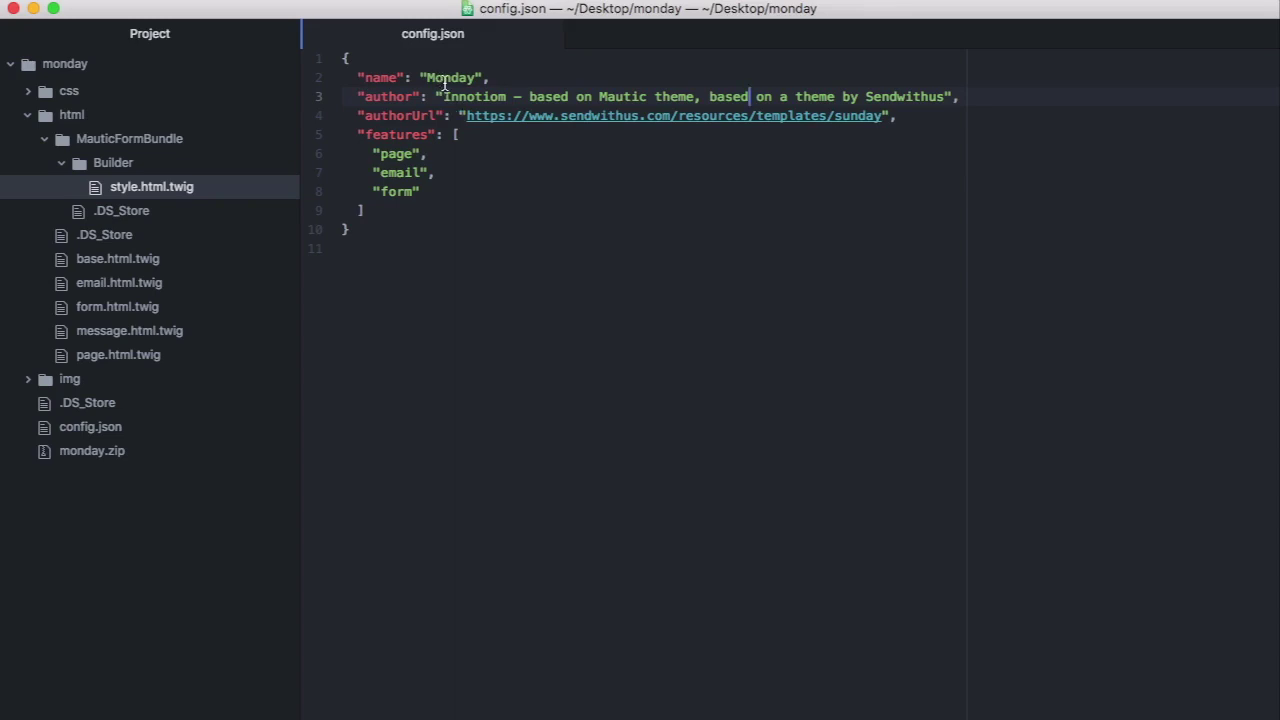
Open style.html.twig from the monday theme's html/MauticFormBundle/Builder folder in Atom and review its button, checkbox and radio rules
{"action": "key", "text": "super+Tab"}
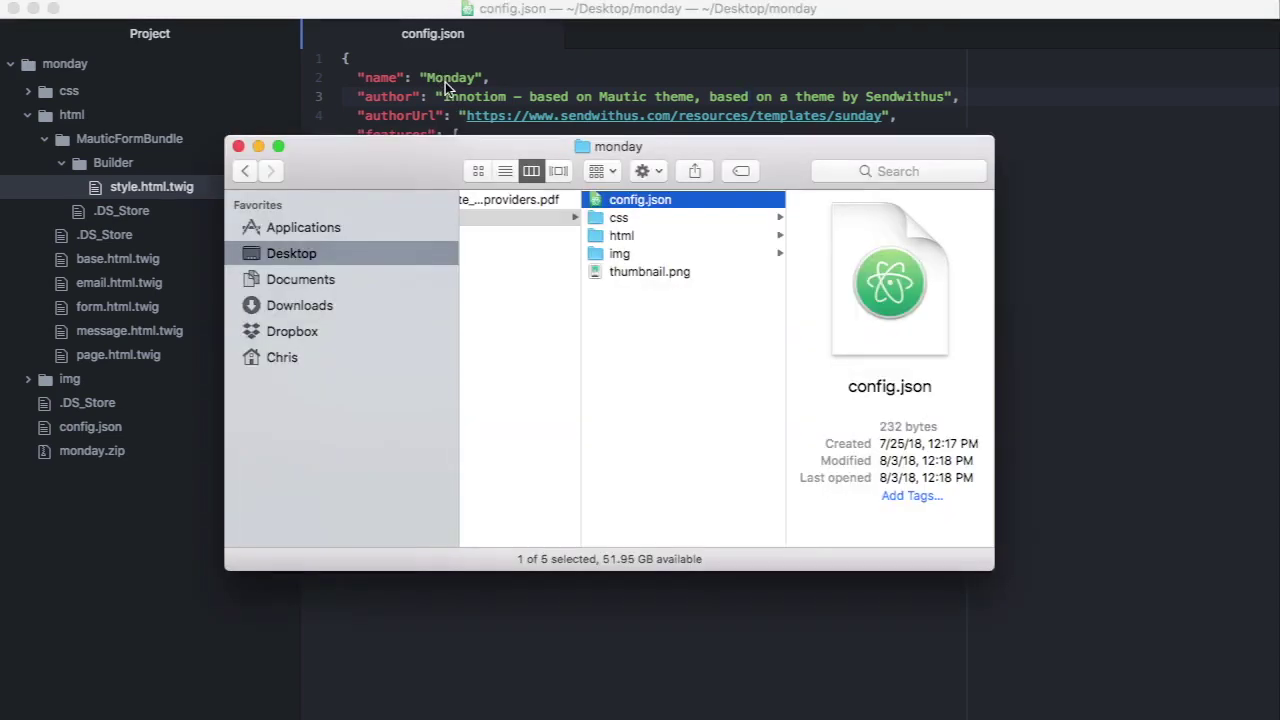
{"action": "left_click", "coordinate": [653, 218]}
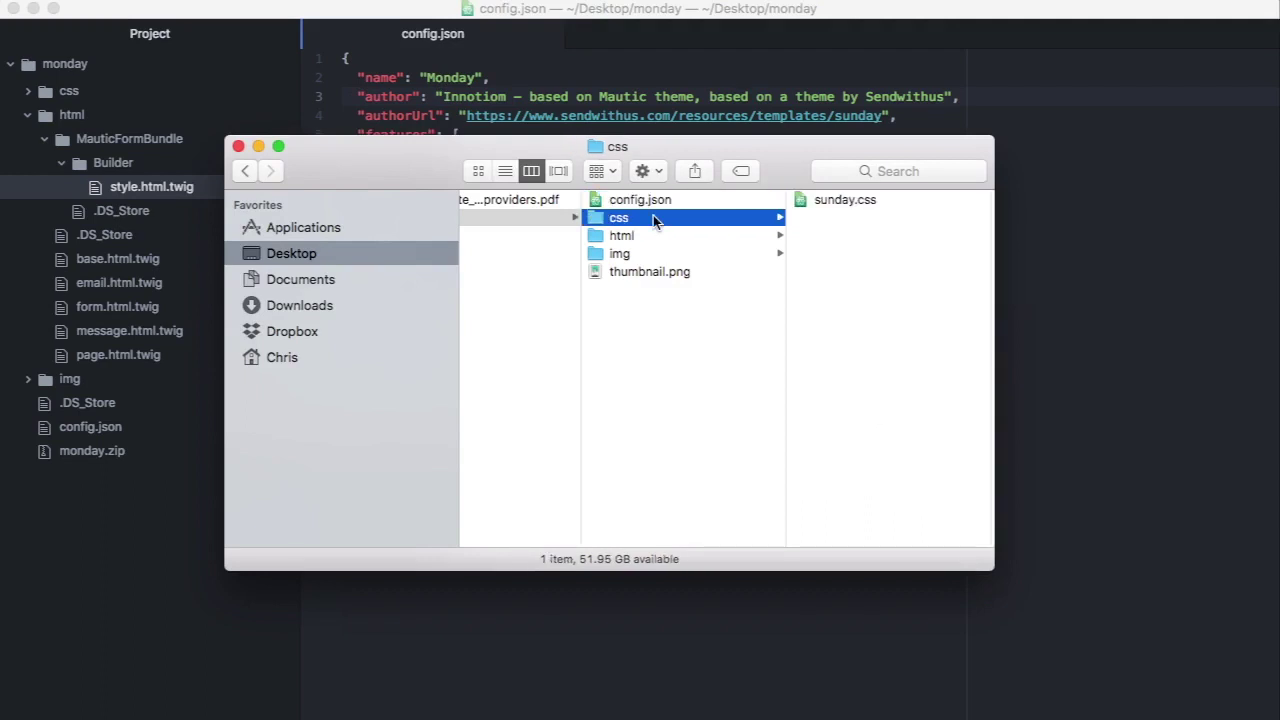
{"action": "key", "text": "Down"}
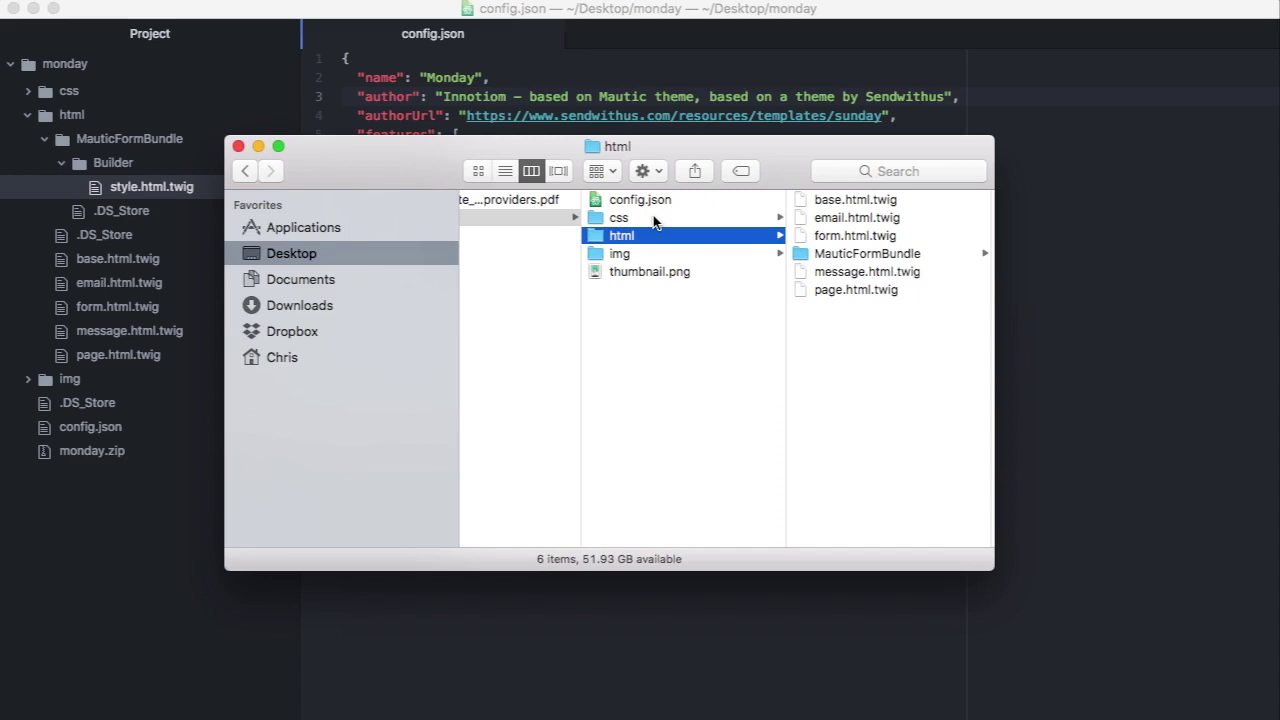
{"action": "left_click", "coordinate": [834, 256]}
{"action": "left_click", "coordinate": [845, 199]}
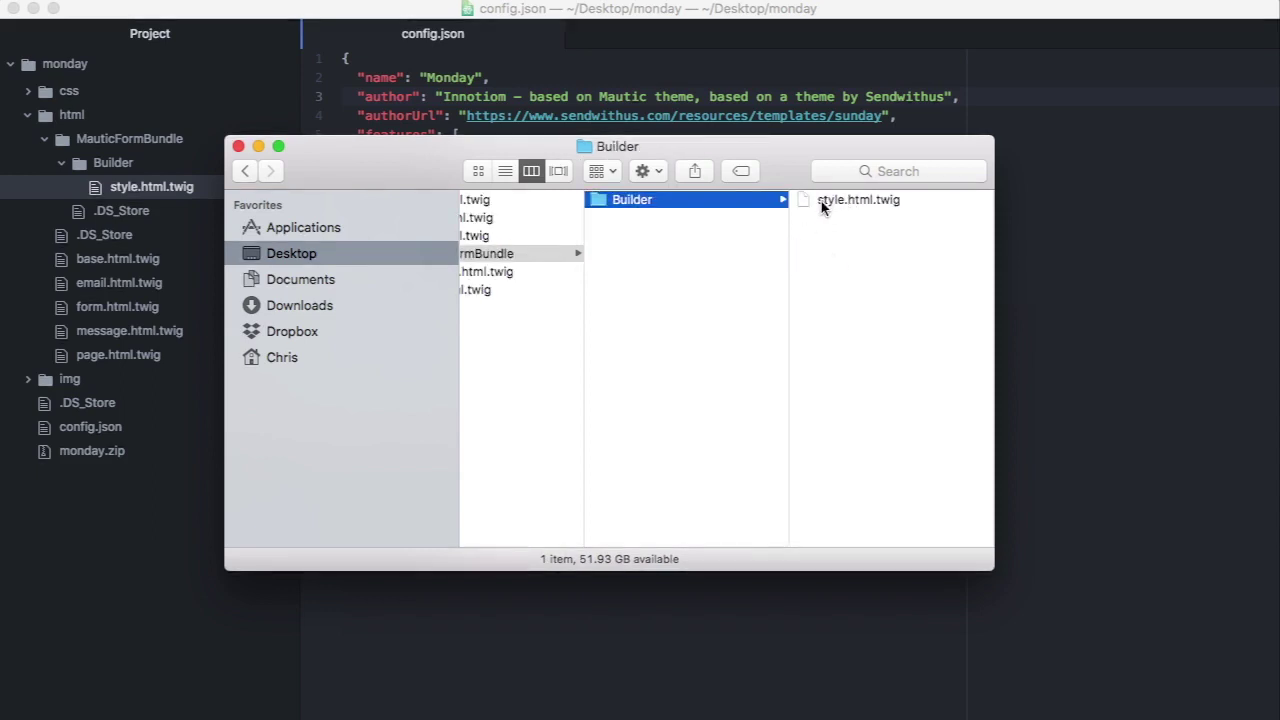
{"action": "double_click", "coordinate": [821, 201]}
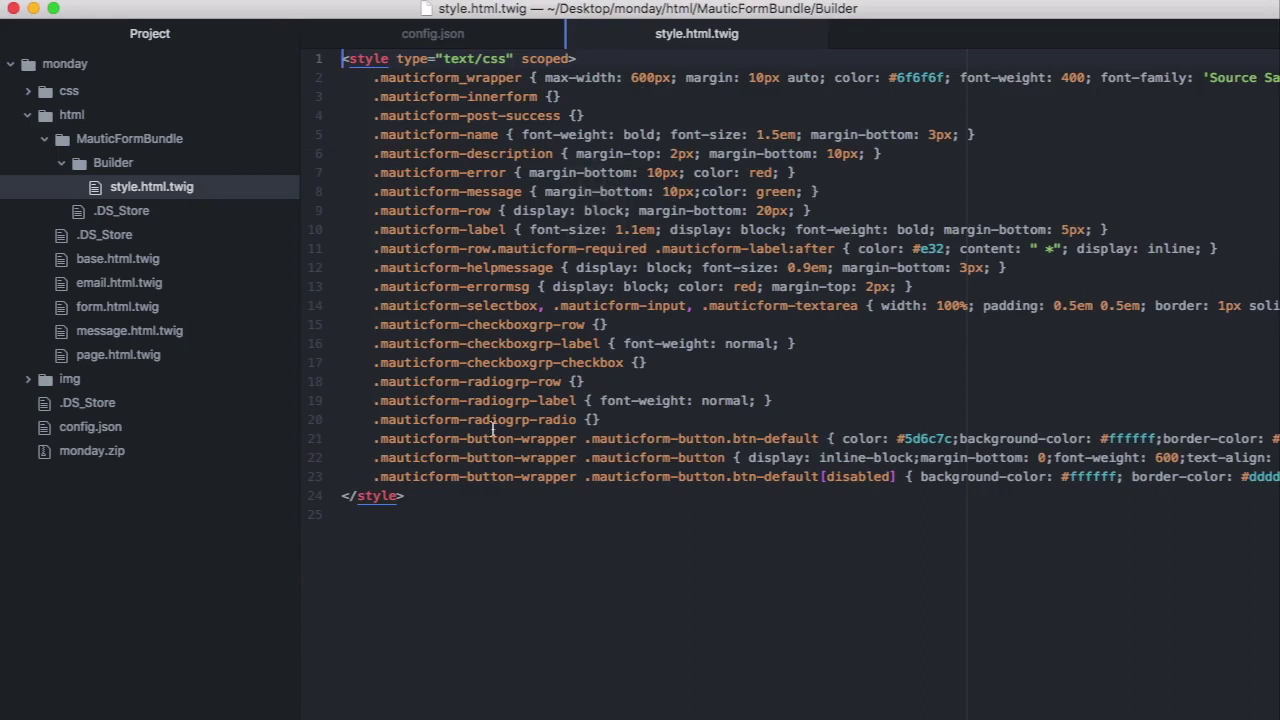
{"action": "left_click_drag", "start_coordinate": [343, 443], "coordinate": [616, 477]}
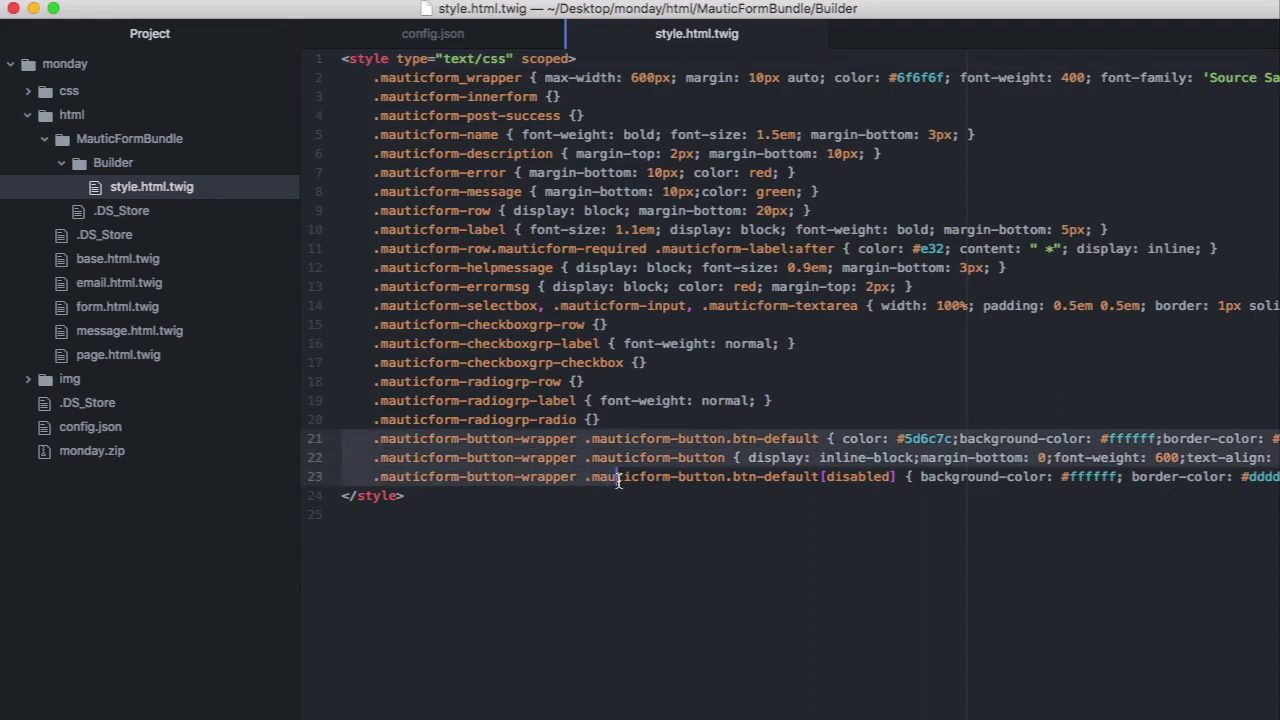
{"action": "left_click_drag", "start_coordinate": [315, 420], "coordinate": [309, 323]}
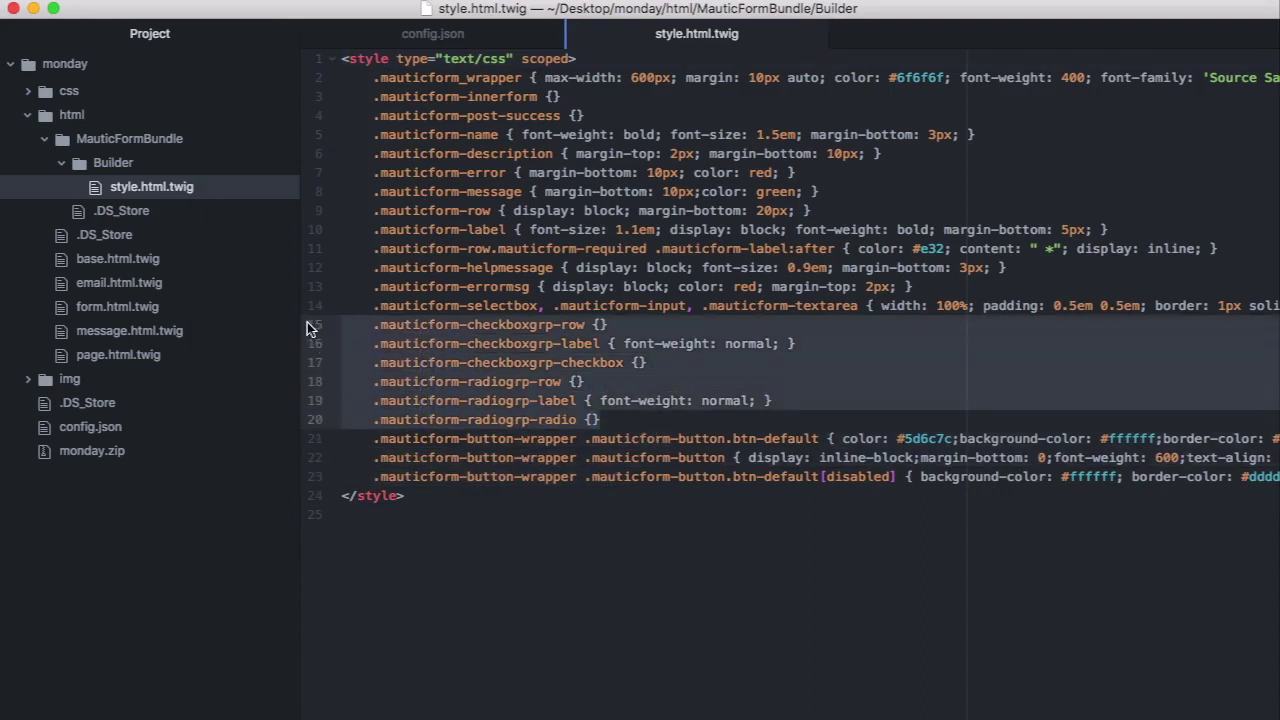
{"action": "left_click", "coordinate": [669, 189]}
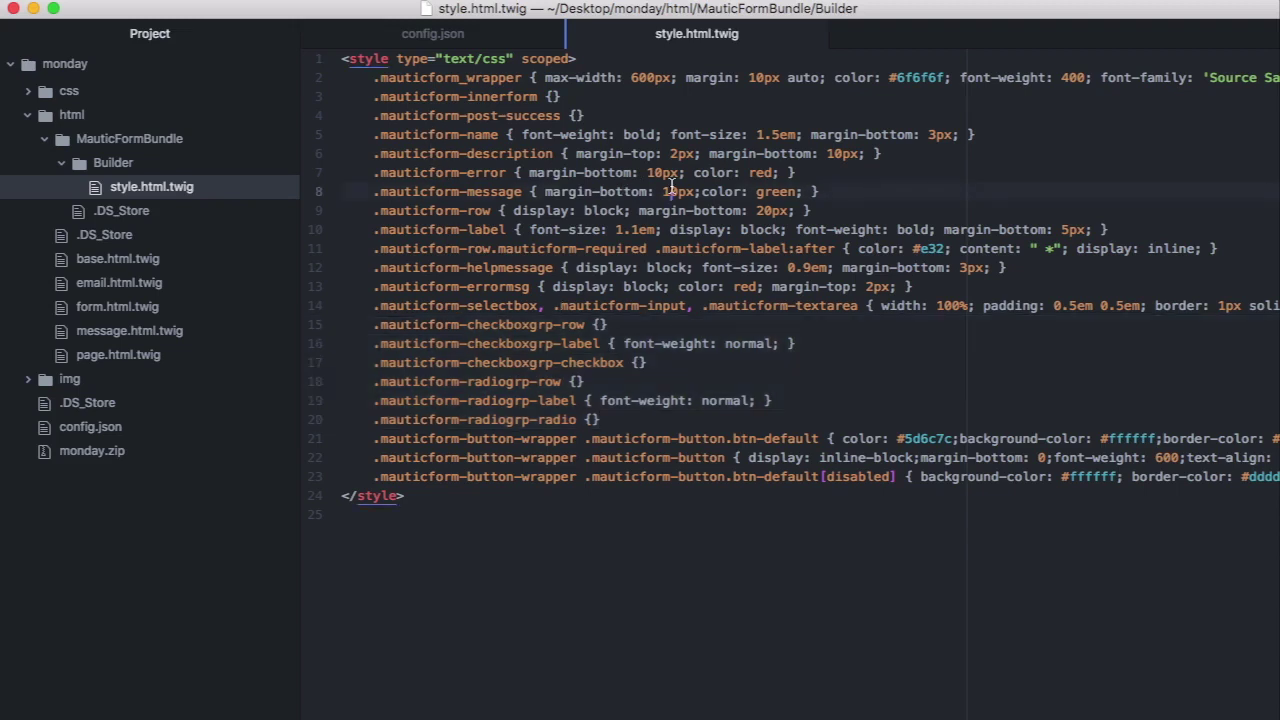
Set the .mauticform-label rule's font-size to 3em, add color: red; to it, and save style.html.twig
{"action": "left_click", "coordinate": [638, 230]}
{"action": "left_click_drag", "start_coordinate": [615, 230], "coordinate": [638, 230]}
{"action": "type", "text": "3"}
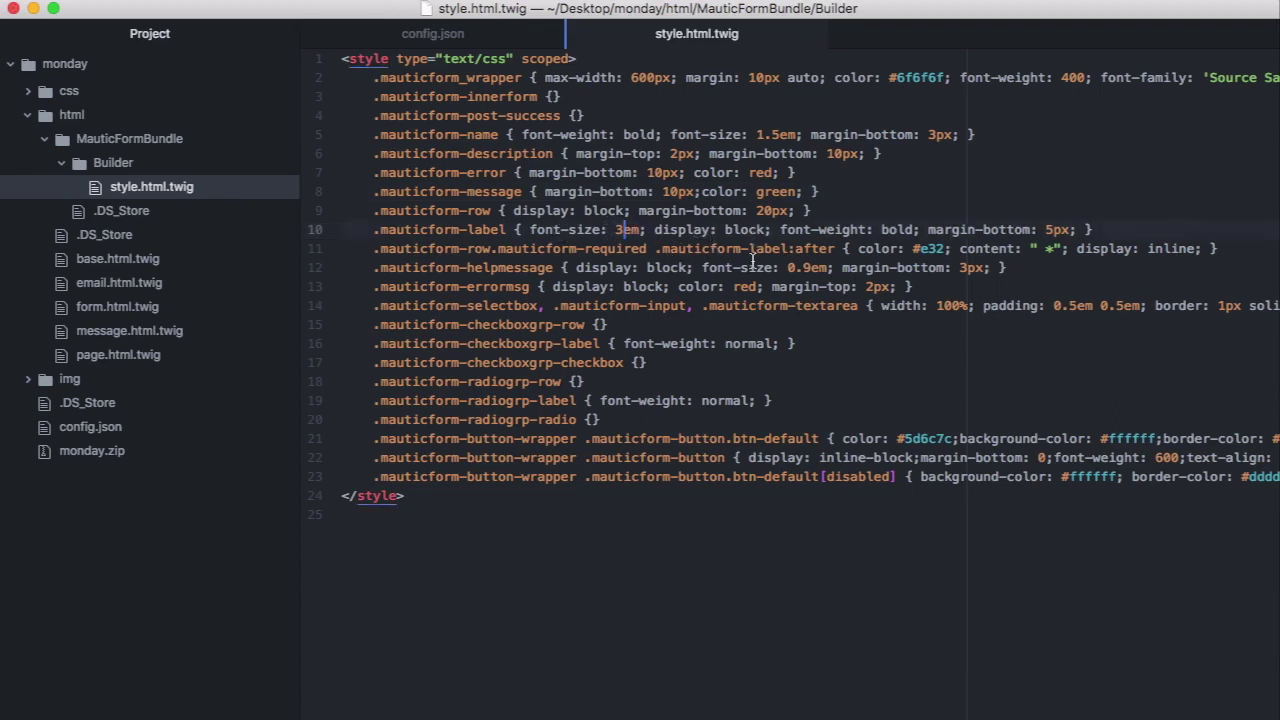
{"action": "left_click", "coordinate": [527, 230]}
{"action": "type", "text": "color: red"}
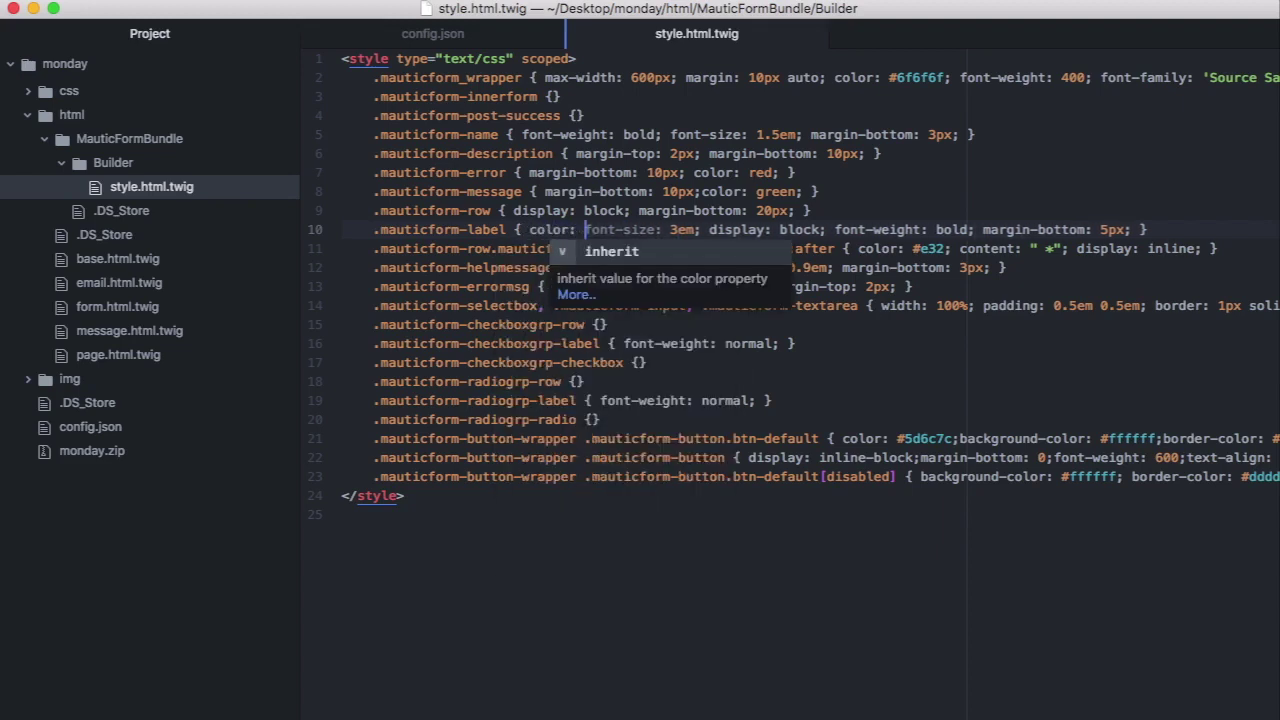
{"action": "type", "text": ";"}
{"action": "key", "text": "super+s"}
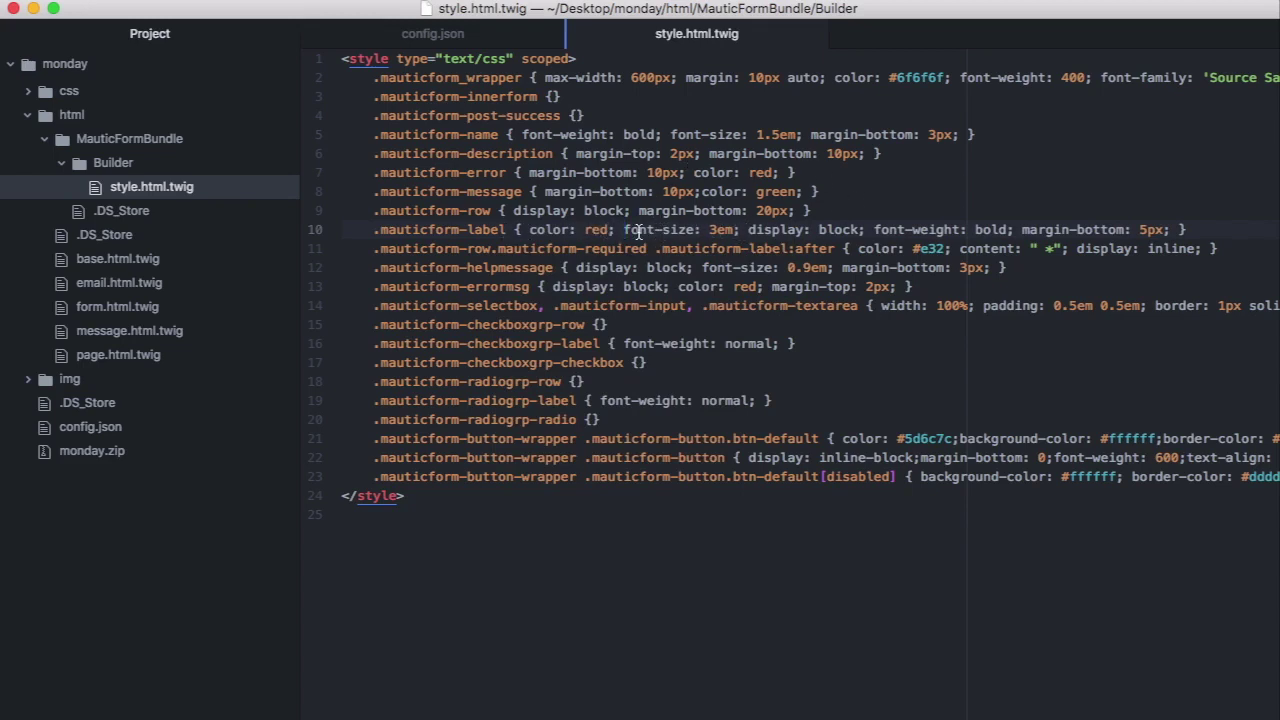
Switch to Finder and go back up from the Builder folder to the monday folder's top-level contents
{"action": "key", "text": "super+Tab"}
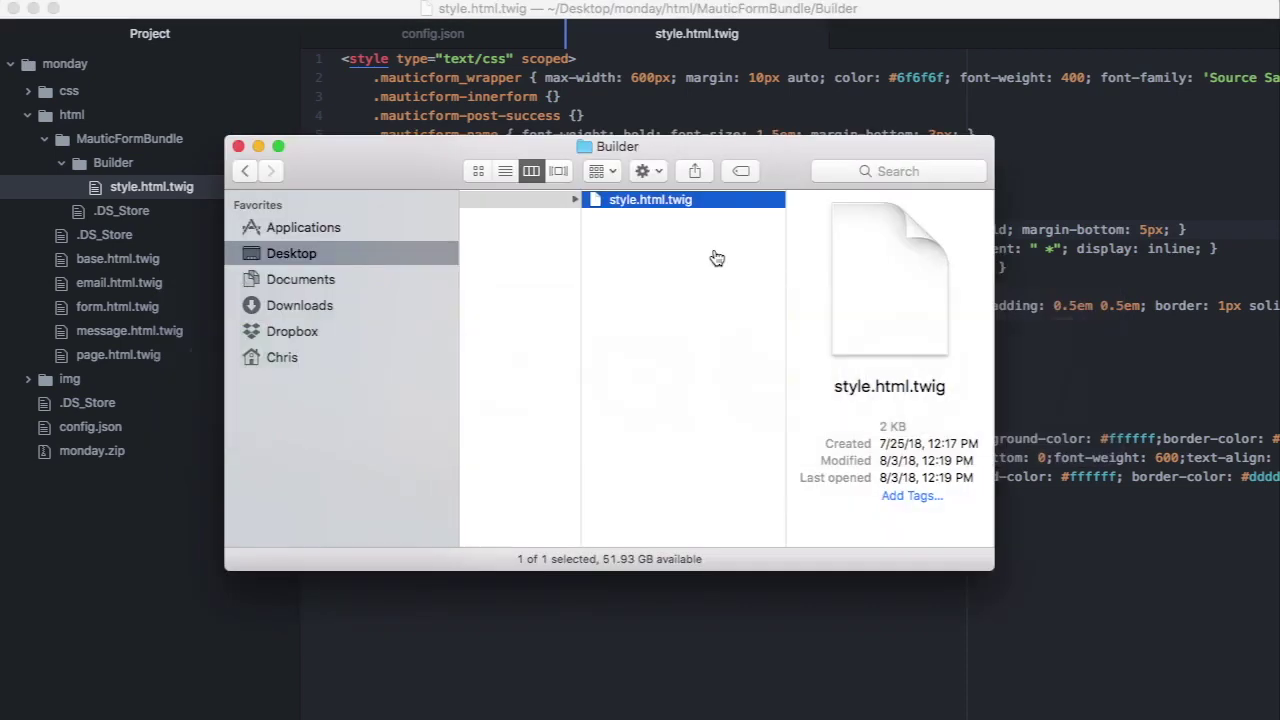
{"action": "scroll", "coordinate": [764, 270], "scroll_direction": "left", "scroll_amount": 10}
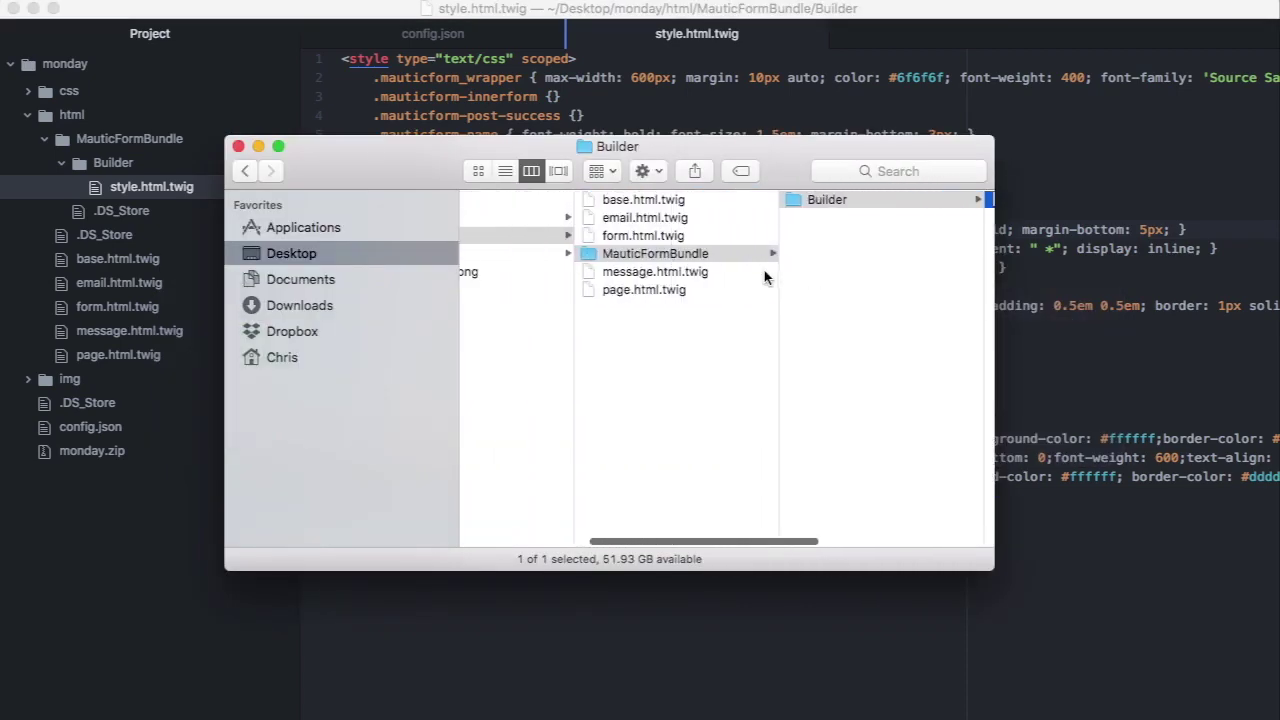
{"action": "scroll", "coordinate": [764, 270], "scroll_direction": "left", "scroll_amount": 5}
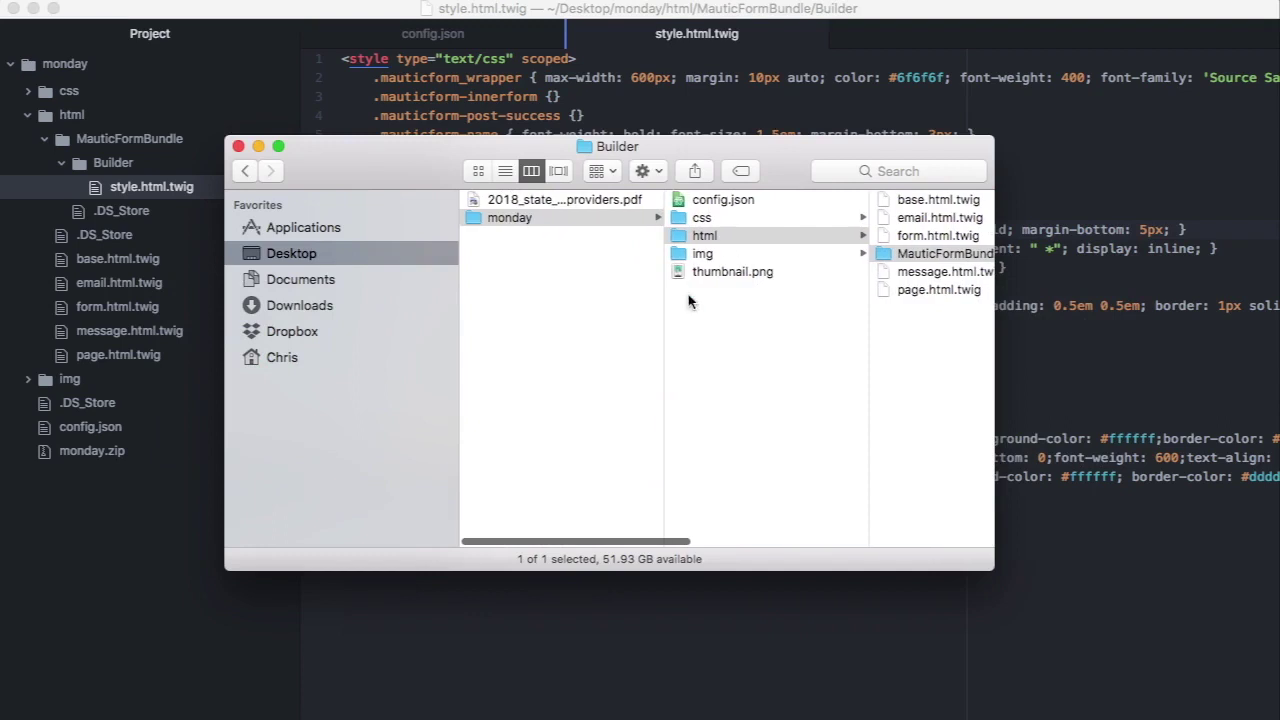
{"action": "left_click", "coordinate": [732, 332]}
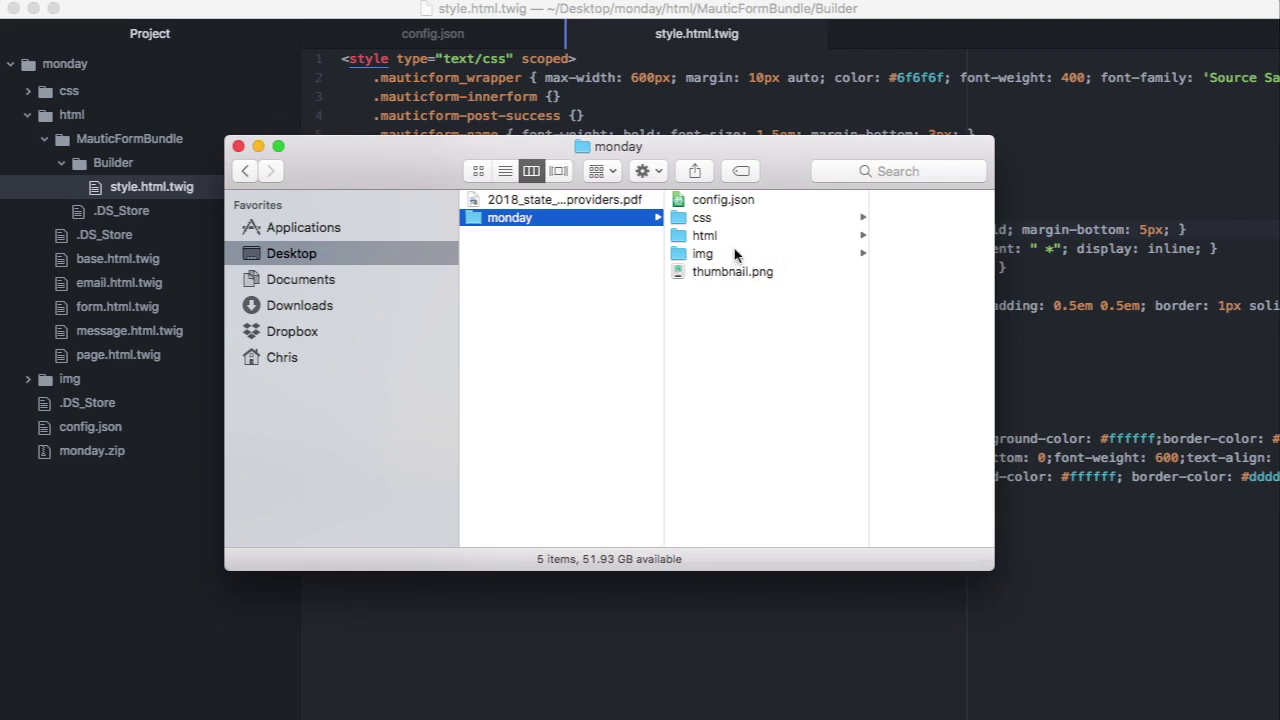
{"action": "right_click", "coordinate": [588, 218]}
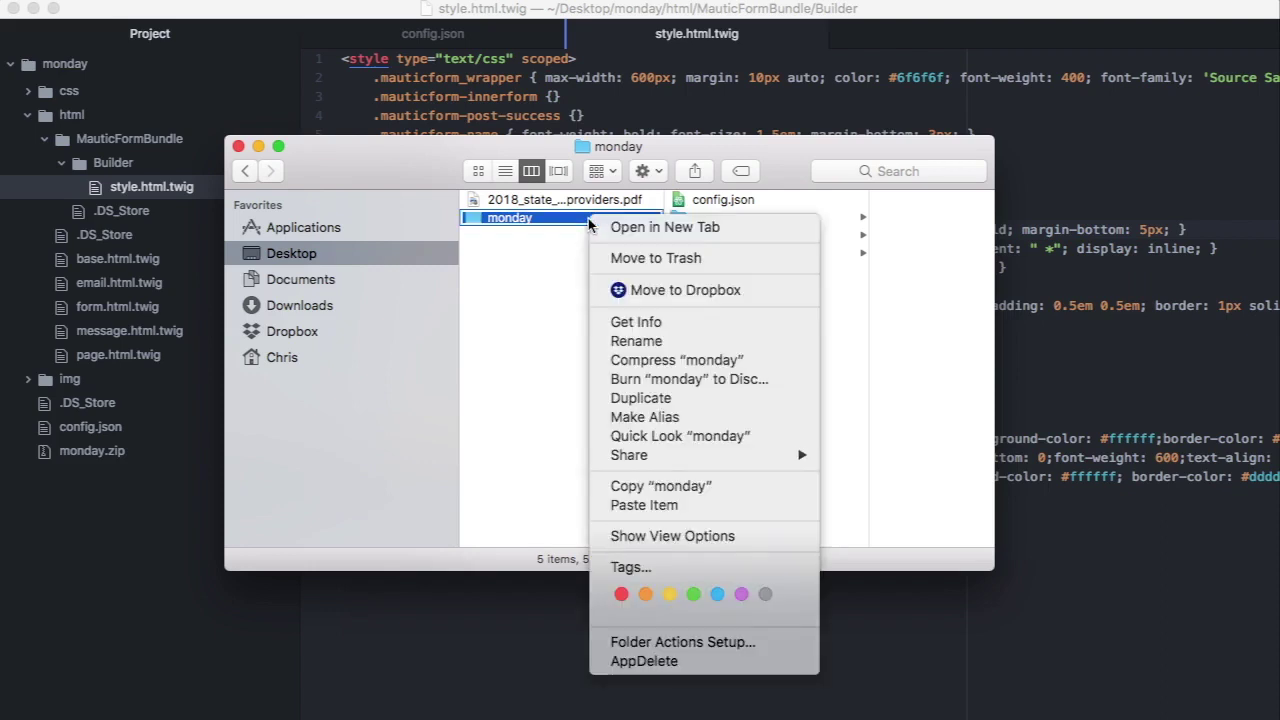
{"action": "left_click", "coordinate": [521, 348]}
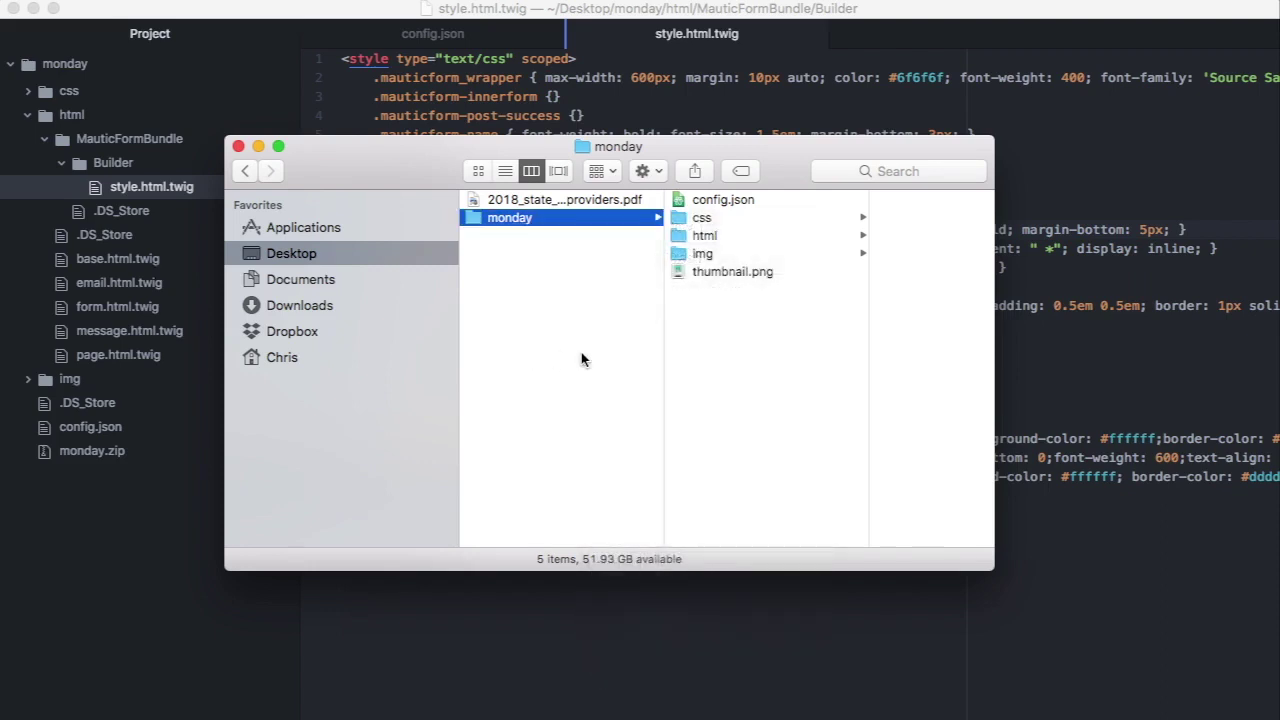
Compress config.json and the css, html and img folders together into one archive named monday.zip
{"action": "left_click", "coordinate": [718, 200]}
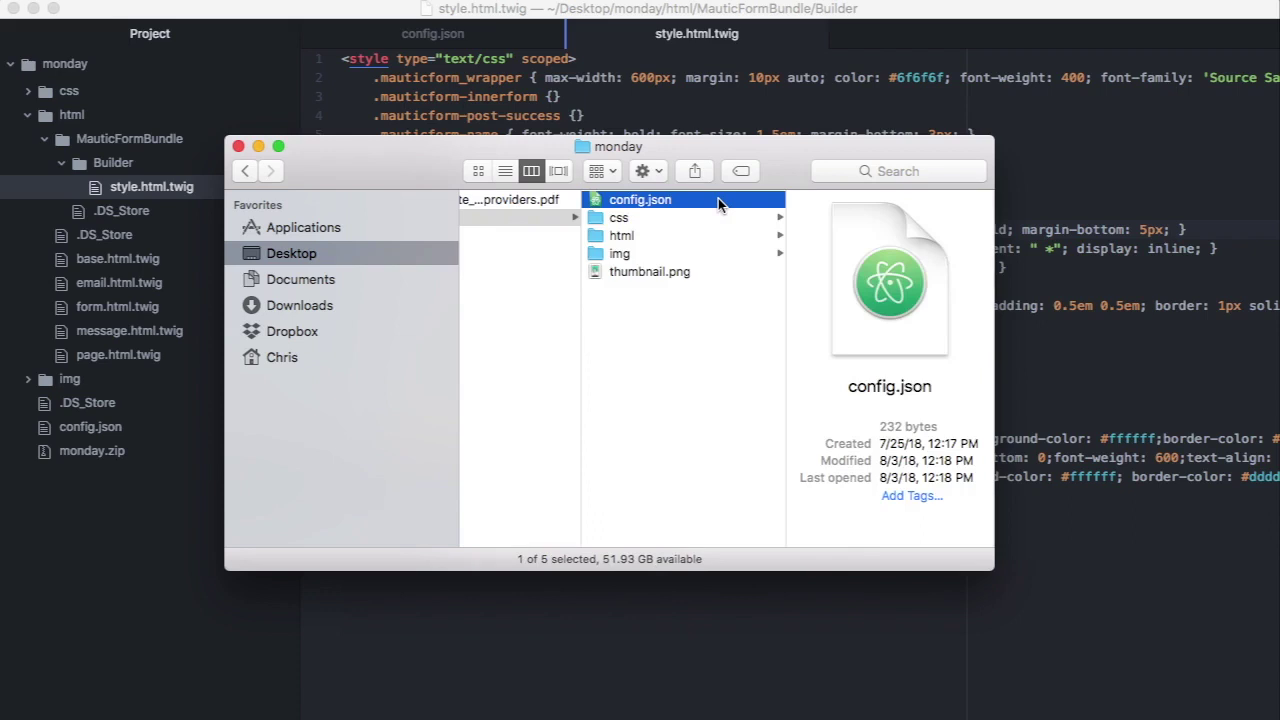
{"action": "key", "text": "shift+Down"}
{"action": "key", "text": "shift+Down"}
{"action": "key", "text": "shift+Down"}
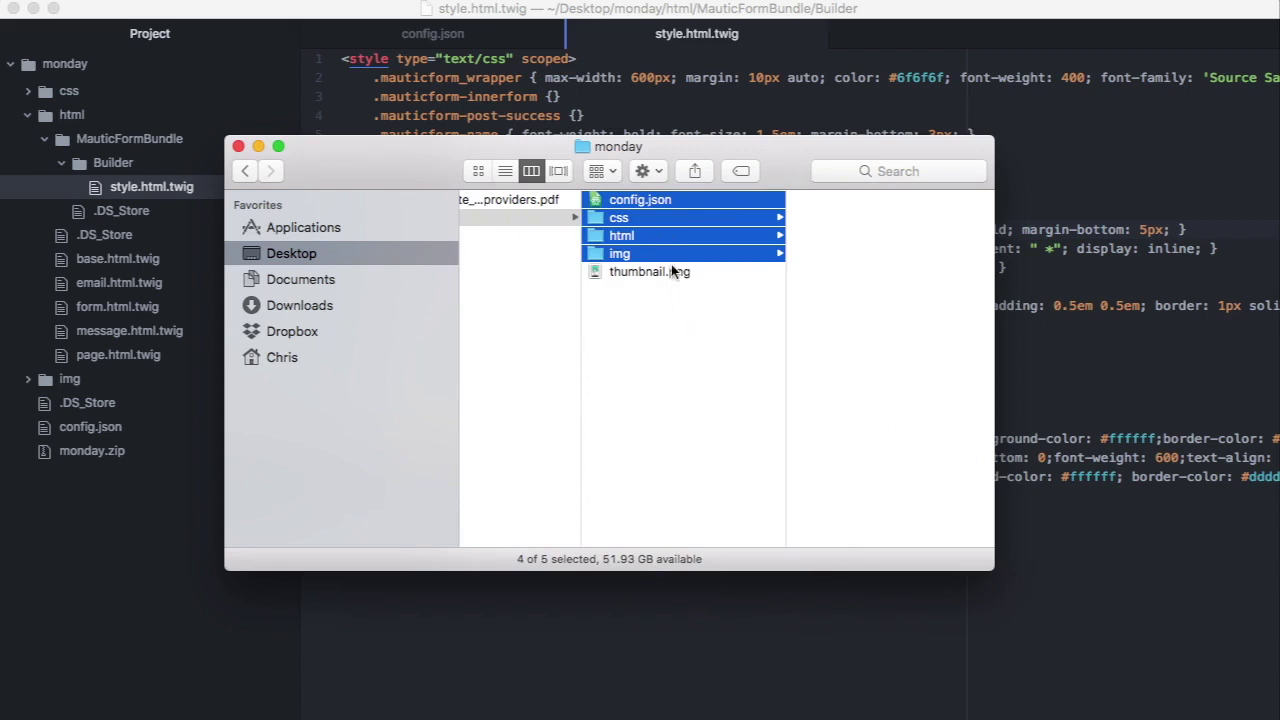
{"action": "right_click", "coordinate": [675, 213]}
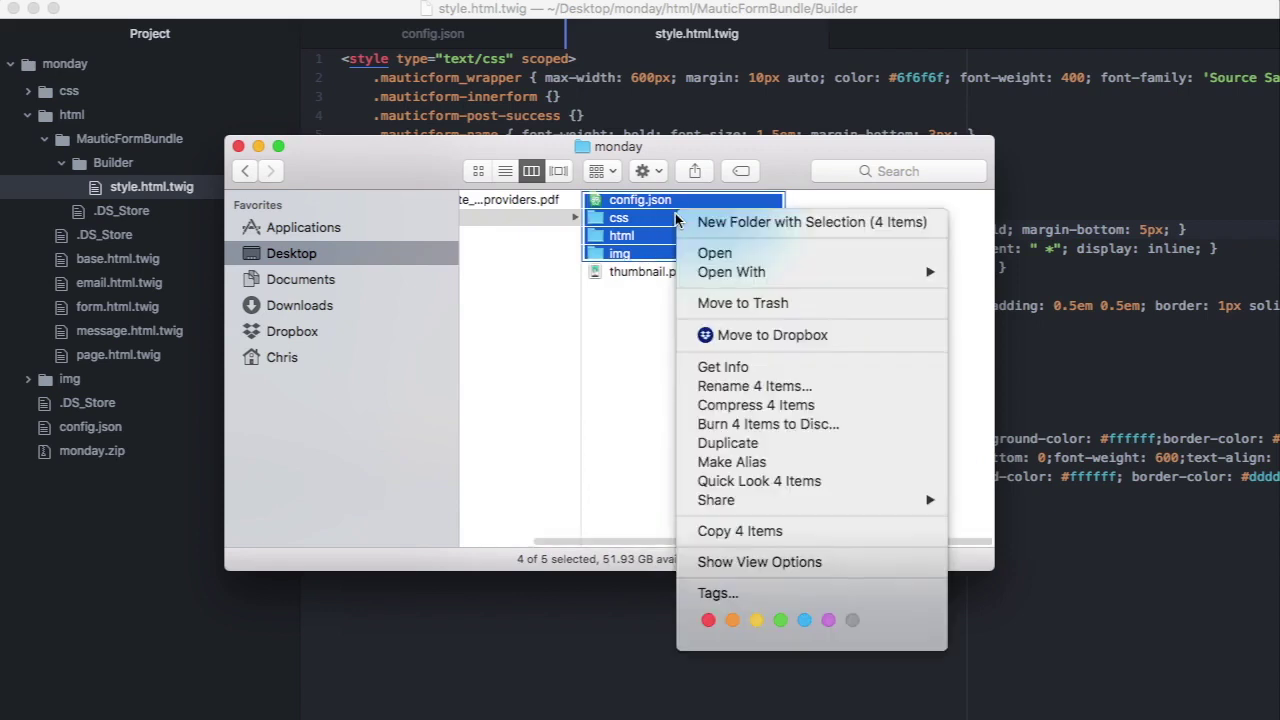
{"action": "left_click", "coordinate": [761, 406]}
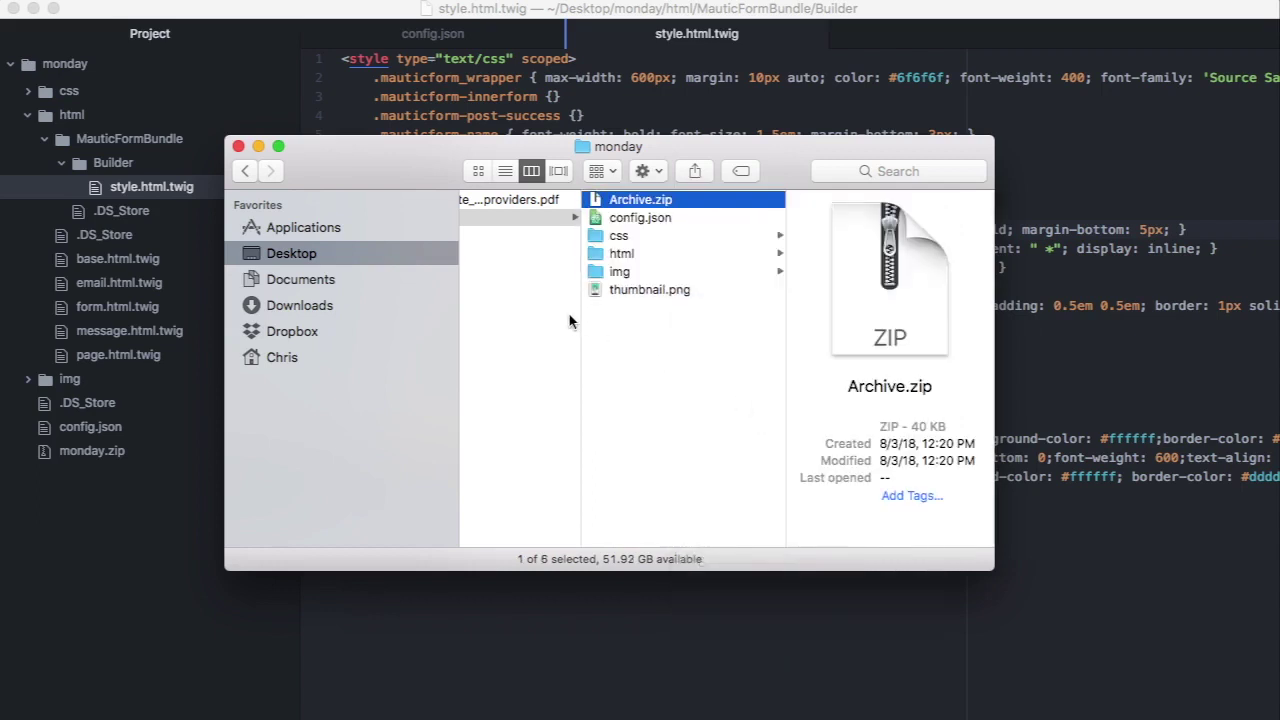
{"action": "key", "text": "Return"}
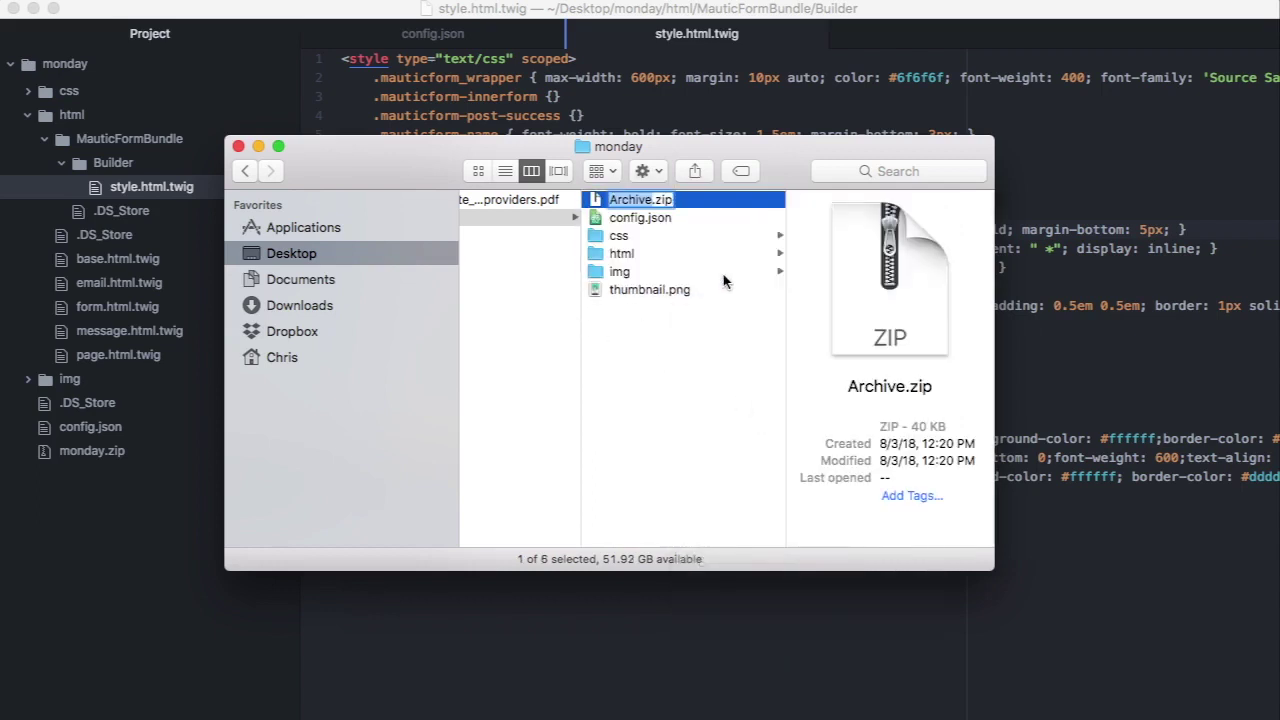
{"action": "type", "text": "monday"}
{"action": "key", "text": "Return"}
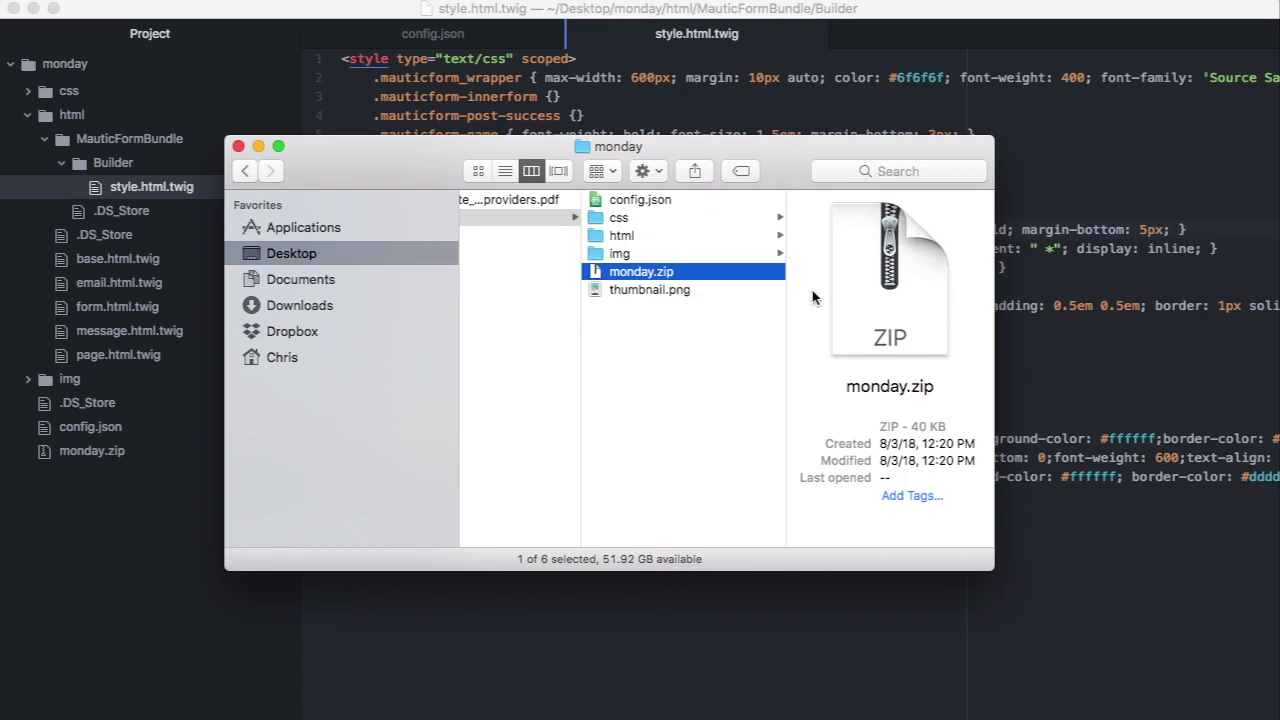
Install monday.zip from Finder on Mautic's Themes page in the browser and look for Monday in the theme list
{"action": "key", "text": "super+Tab"}
{"action": "key", "text": "super+Tab"}
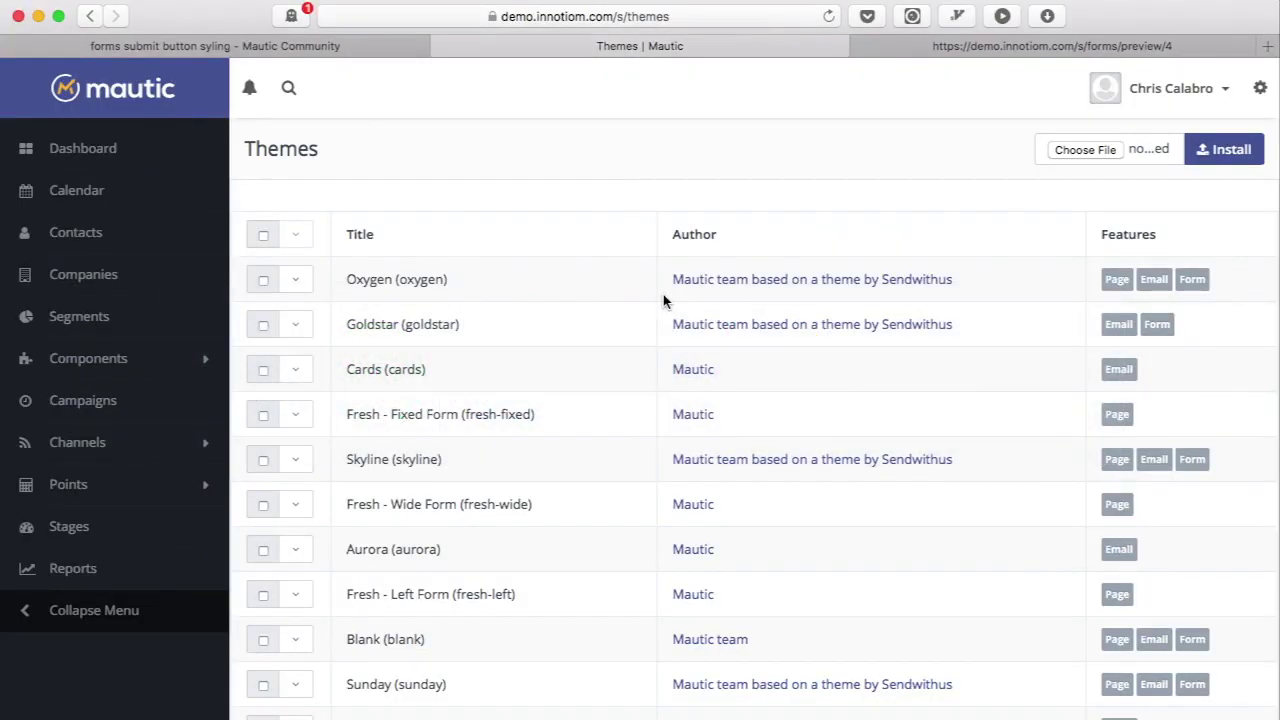
{"action": "key", "text": "super+Tab"}
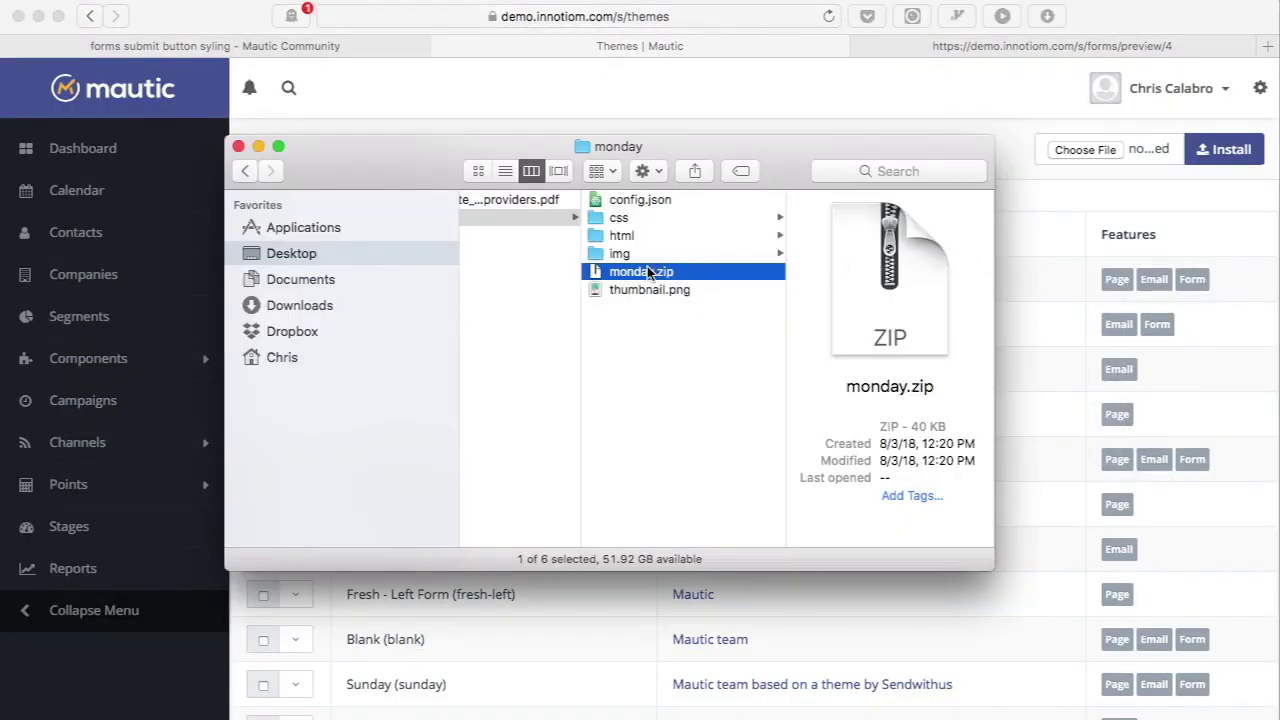
{"action": "left_click_drag", "start_coordinate": [647, 266], "coordinate": [1085, 150]}
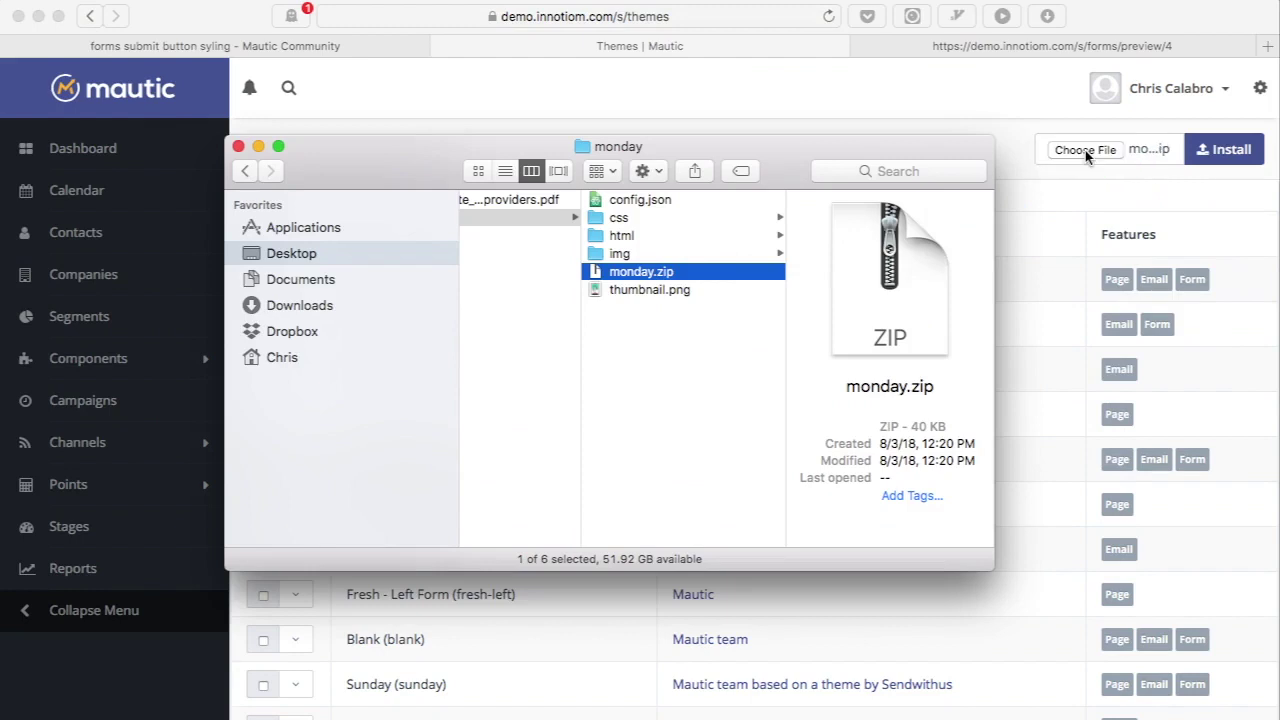
{"action": "left_click", "coordinate": [1177, 178]}
{"action": "left_click", "coordinate": [1210, 152]}
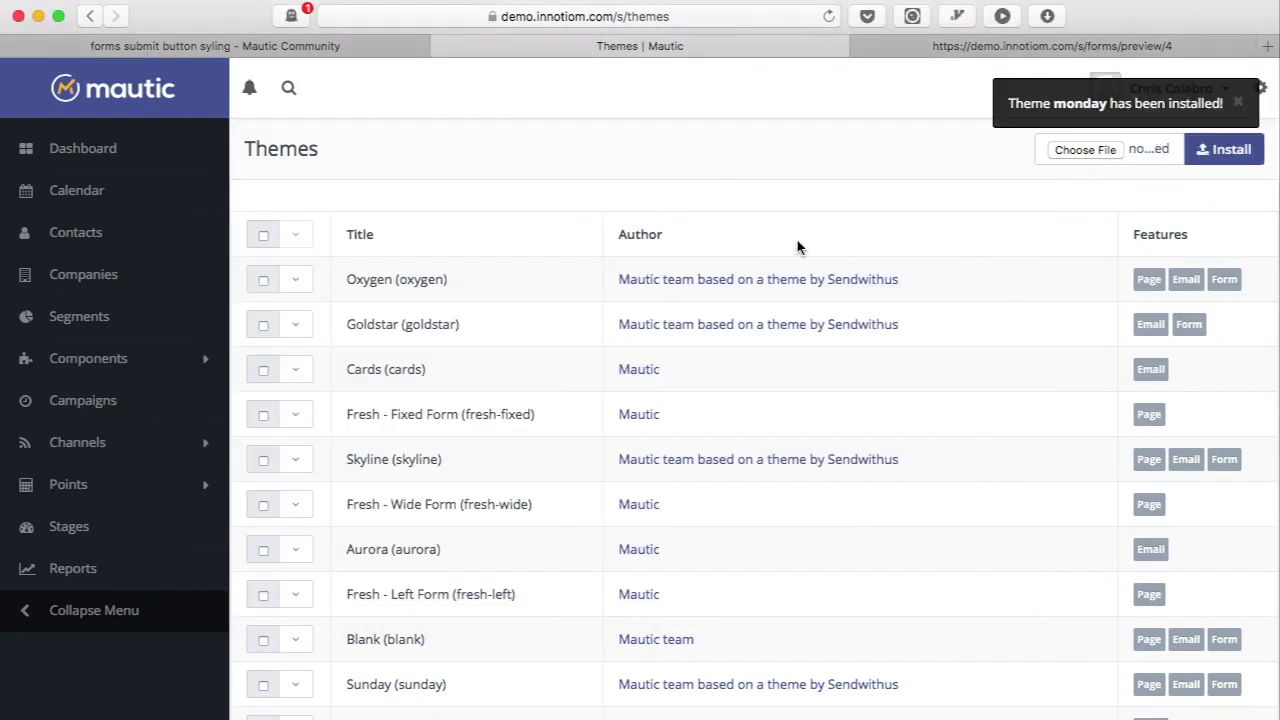
{"action": "scroll", "coordinate": [937, 163], "scroll_direction": "down", "scroll_amount": 7}
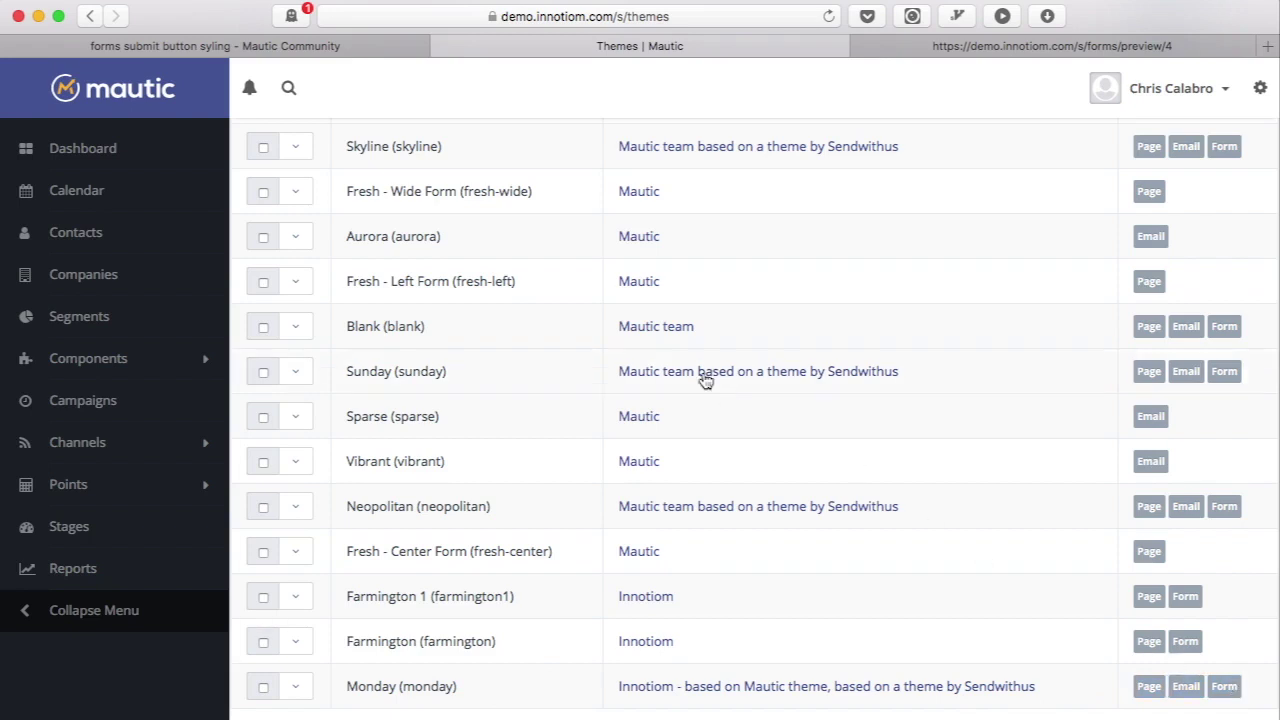
Open Test basic form for editing, set its theme to Monday and apply the change
{"action": "left_click", "coordinate": [140, 355]}
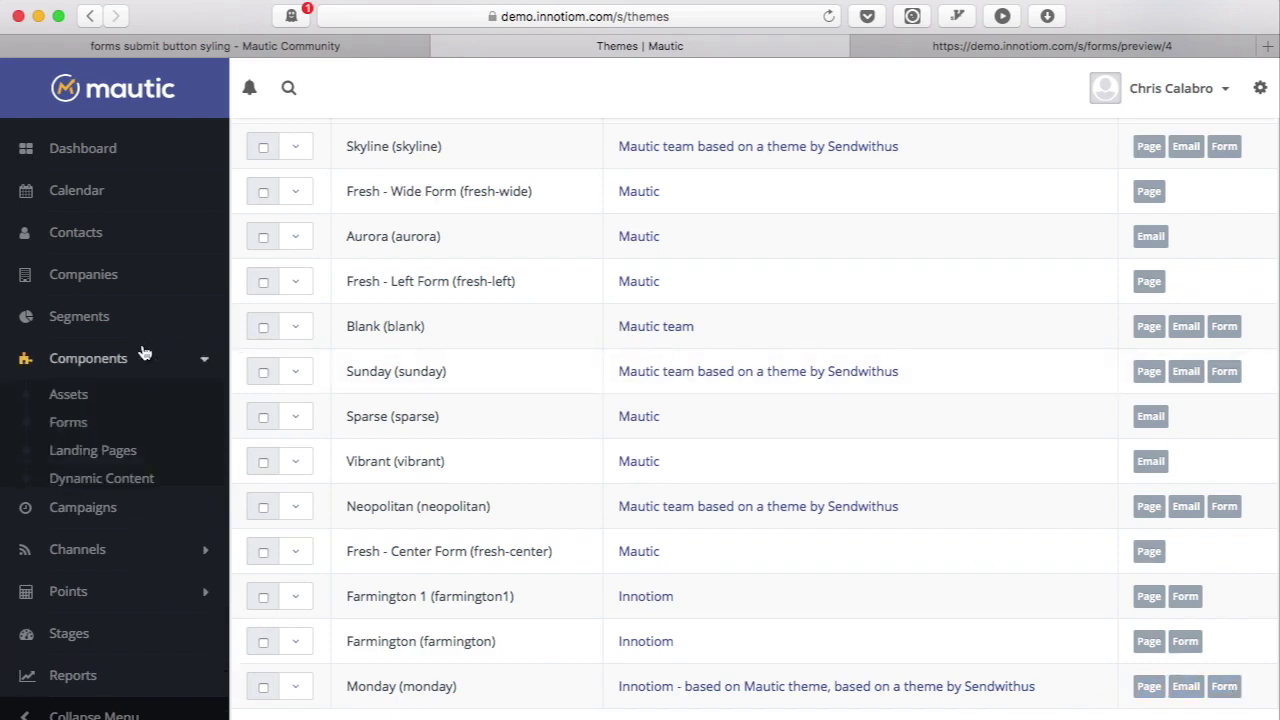
{"action": "left_click", "coordinate": [65, 424]}
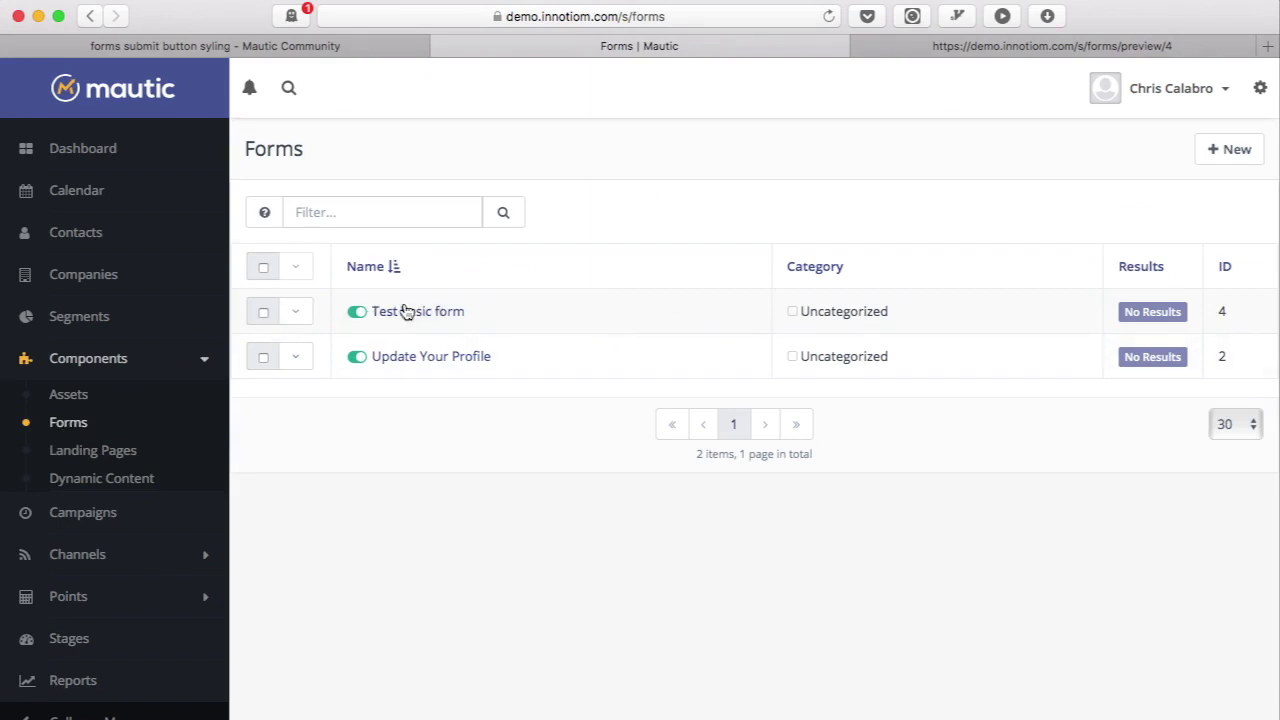
{"action": "left_click", "coordinate": [407, 311]}
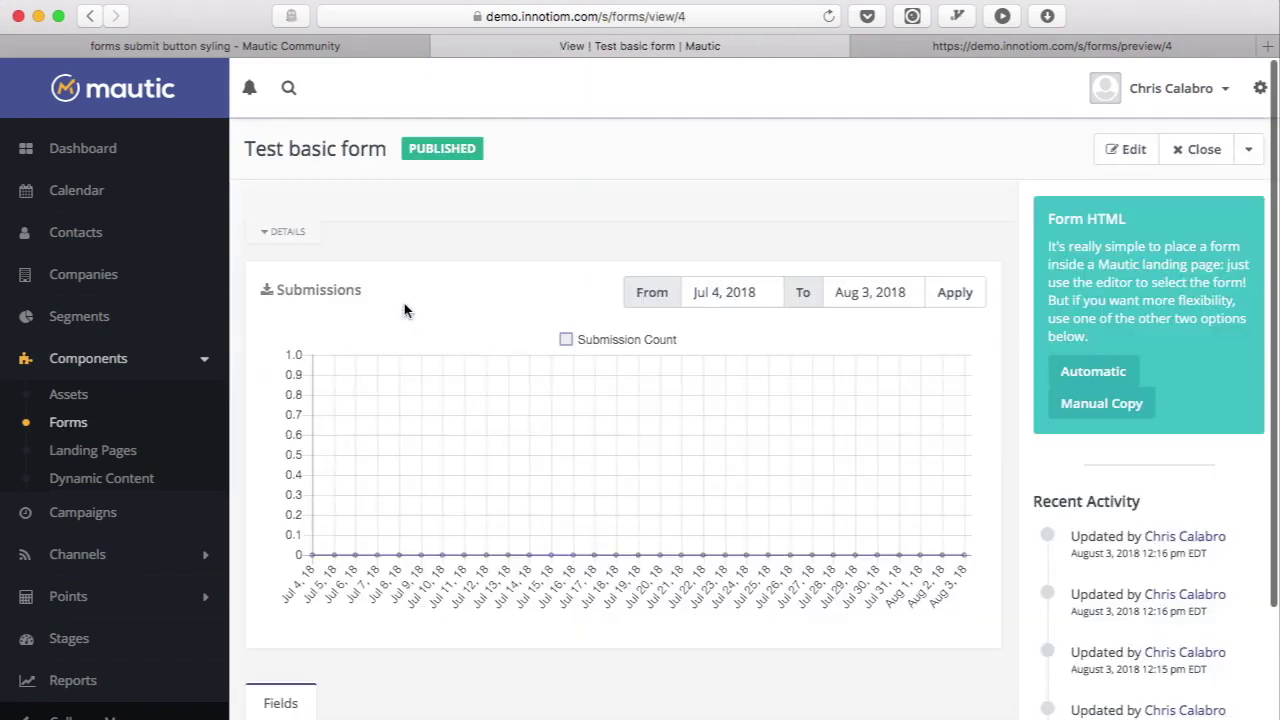
{"action": "left_click", "coordinate": [1111, 152]}
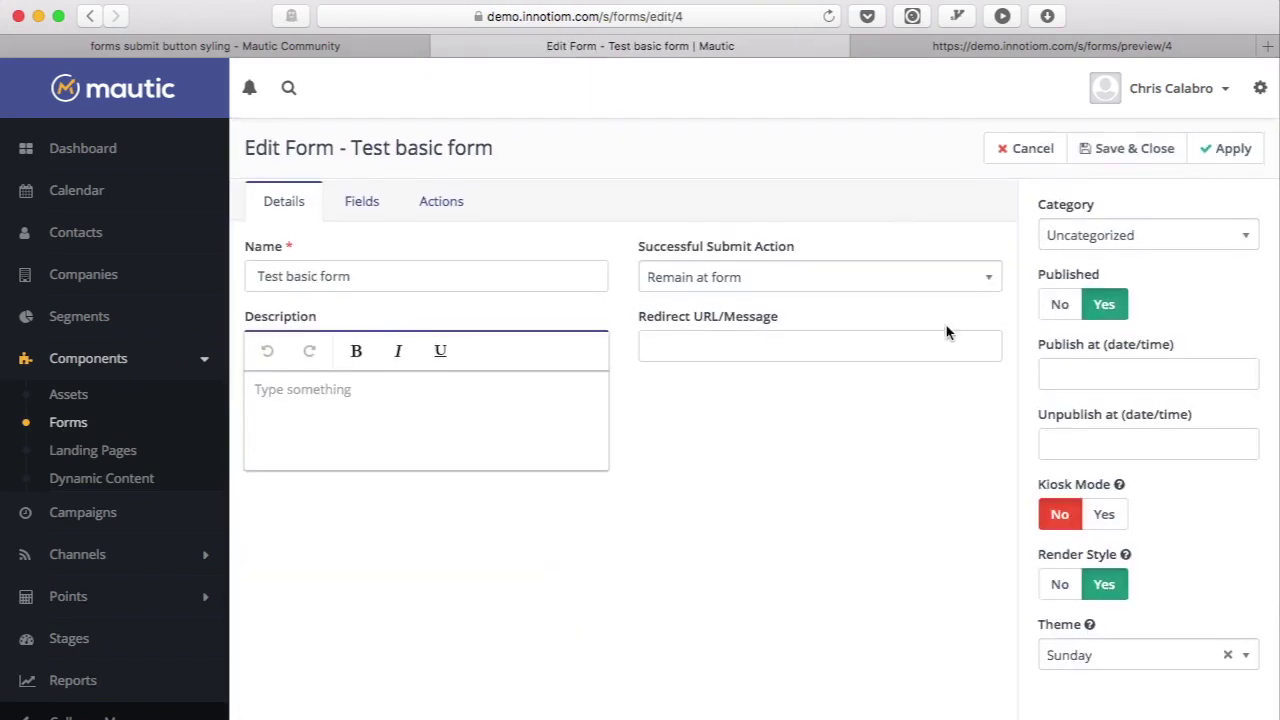
{"action": "left_click", "coordinate": [1103, 660]}
{"action": "type", "text": "mond"}
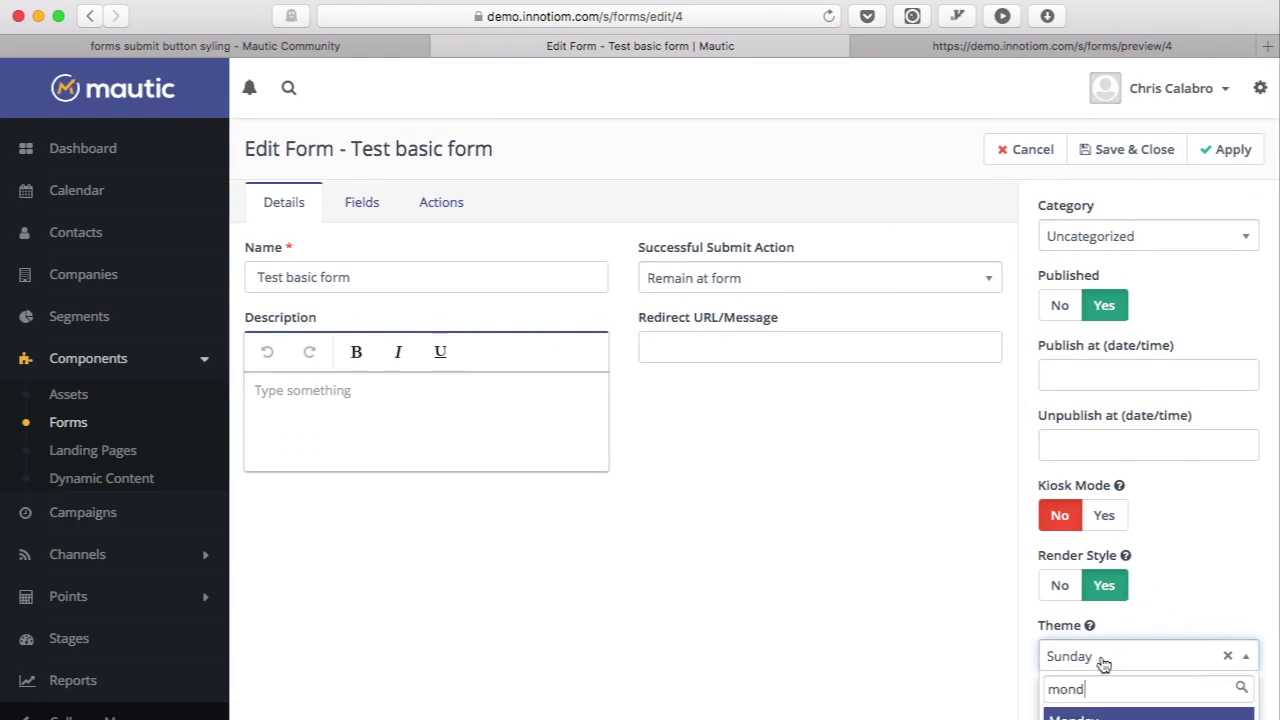
{"action": "key", "text": "Return"}
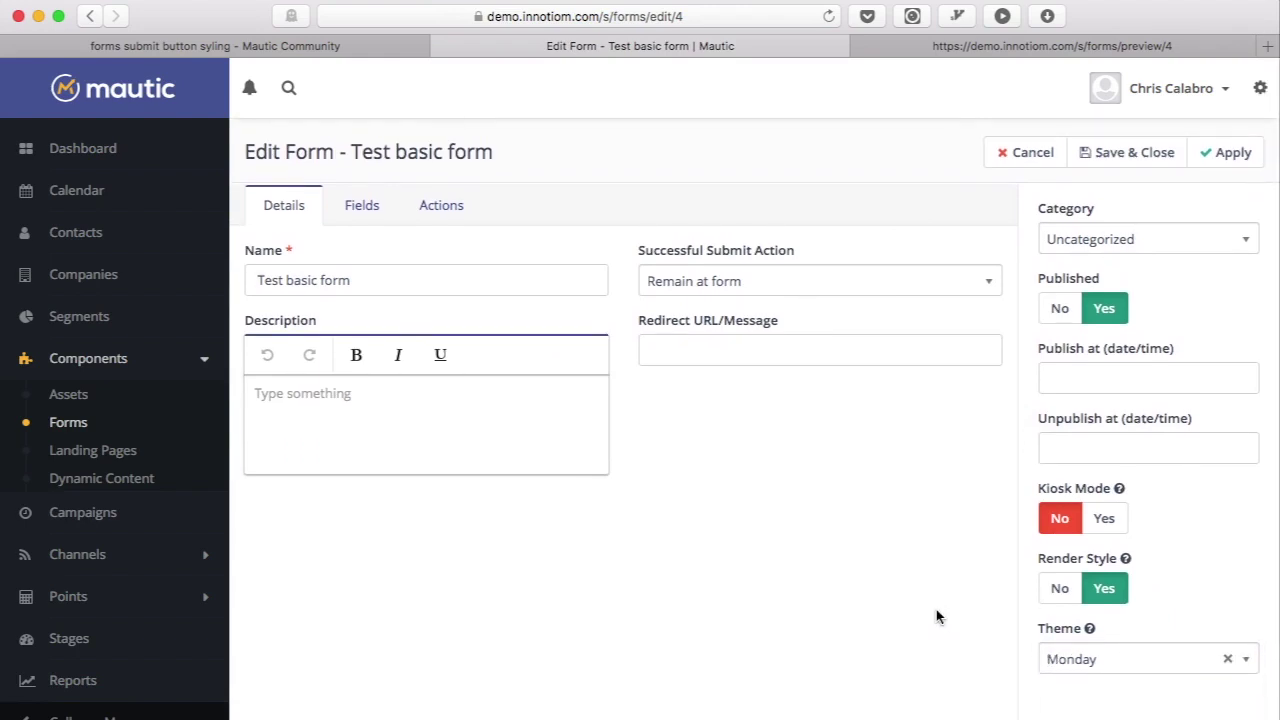
{"action": "left_click", "coordinate": [1233, 151]}
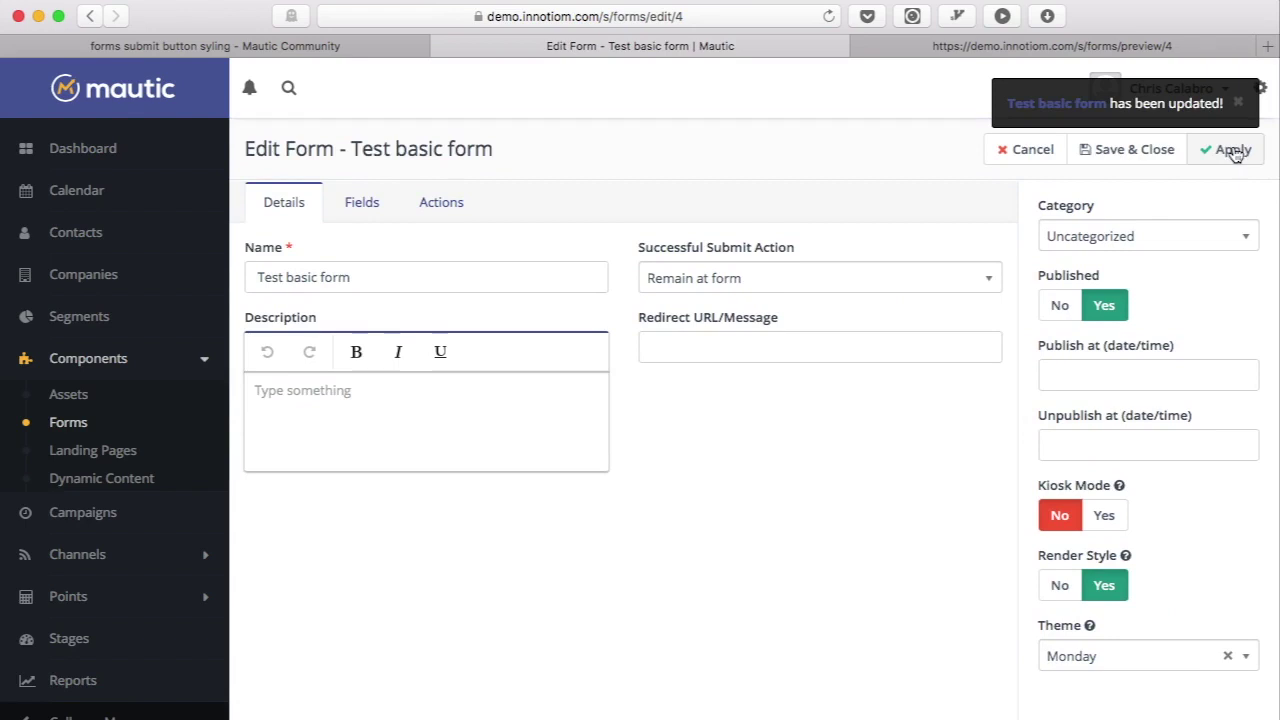
Reload the form's preview page and examine the styling of the First Name label
{"action": "left_click", "coordinate": [1029, 46]}
{"action": "key", "text": "super+r"}
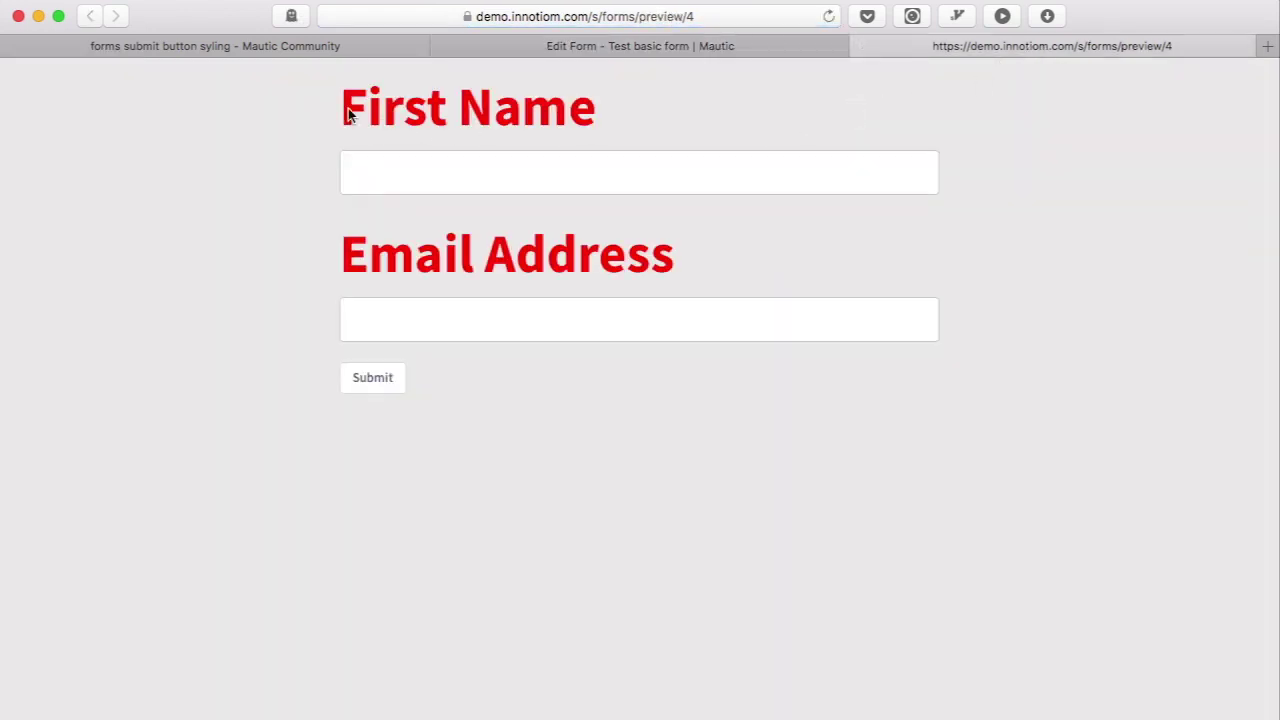
{"action": "left_click_drag", "start_coordinate": [344, 106], "coordinate": [626, 89]}
{"action": "left_click", "coordinate": [628, 92]}
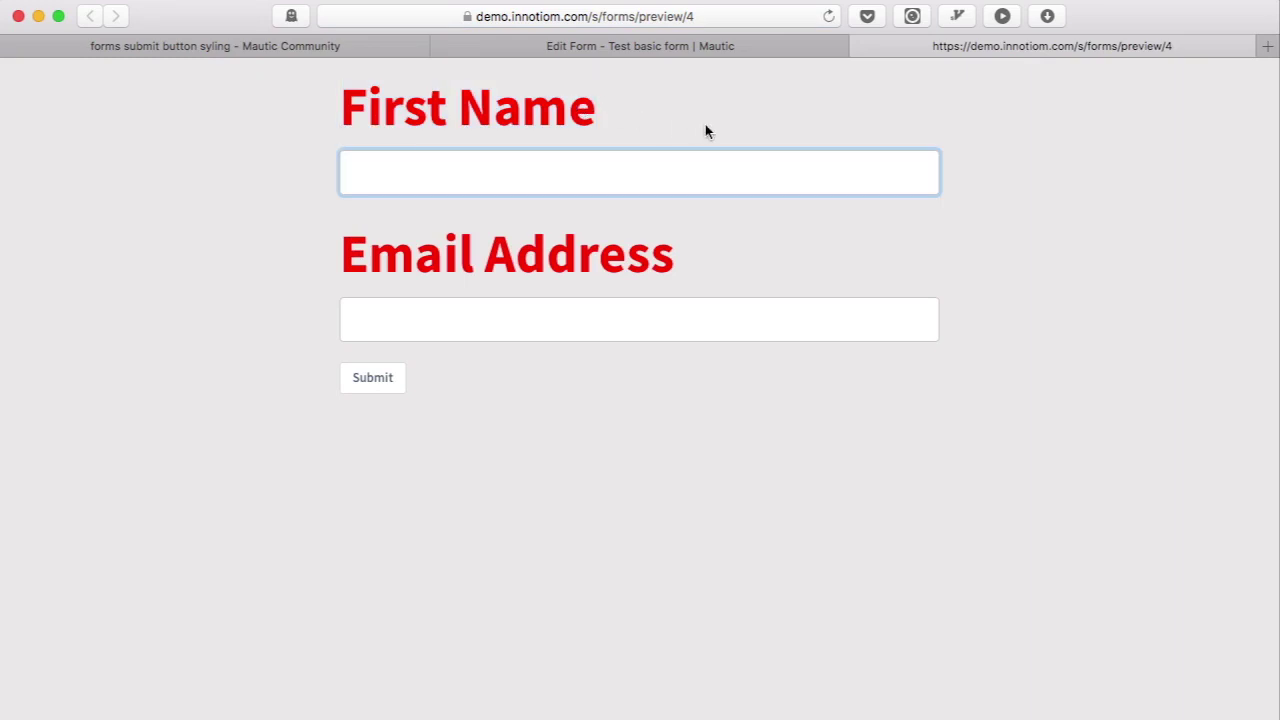
Start a new standalone form from the forms list and set its theme to Monday
{"action": "left_click", "coordinate": [671, 46]}
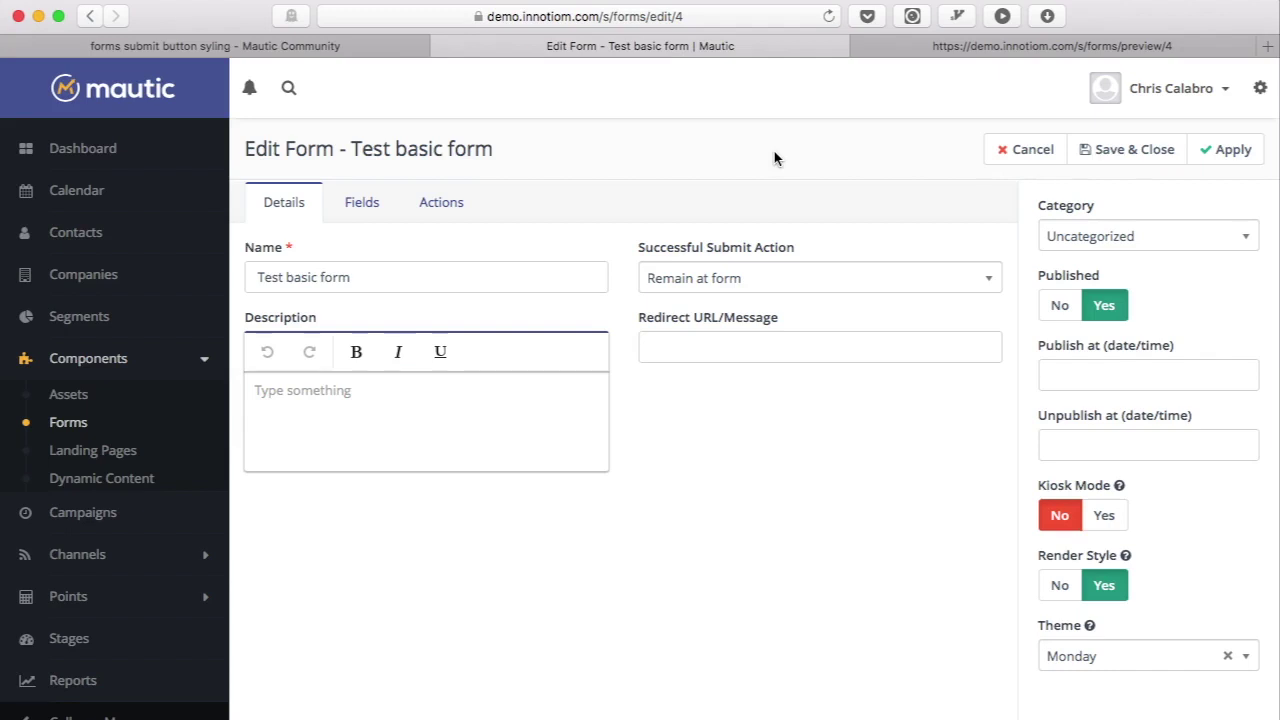
{"action": "key", "text": "super+Tab"}
{"action": "key", "text": "super+Tab"}
{"action": "key", "text": "super+Tab"}
{"action": "left_click", "coordinate": [80, 424]}
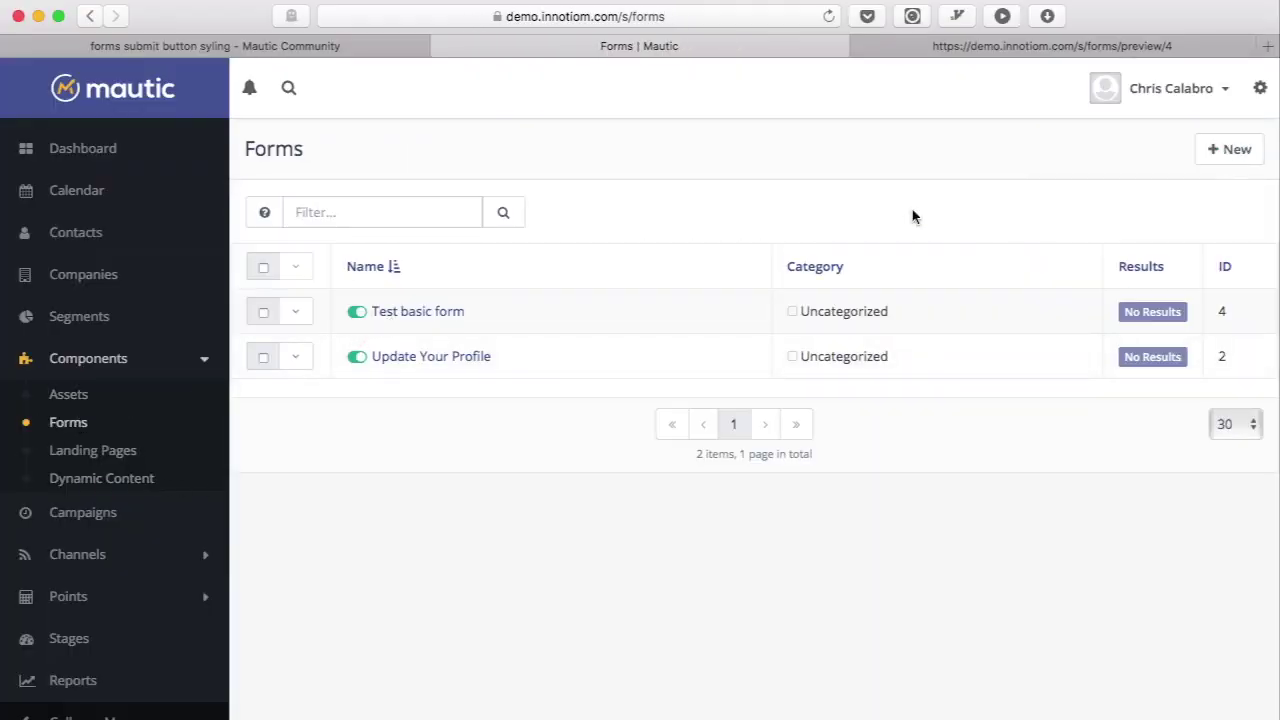
{"action": "left_click", "coordinate": [1230, 150]}
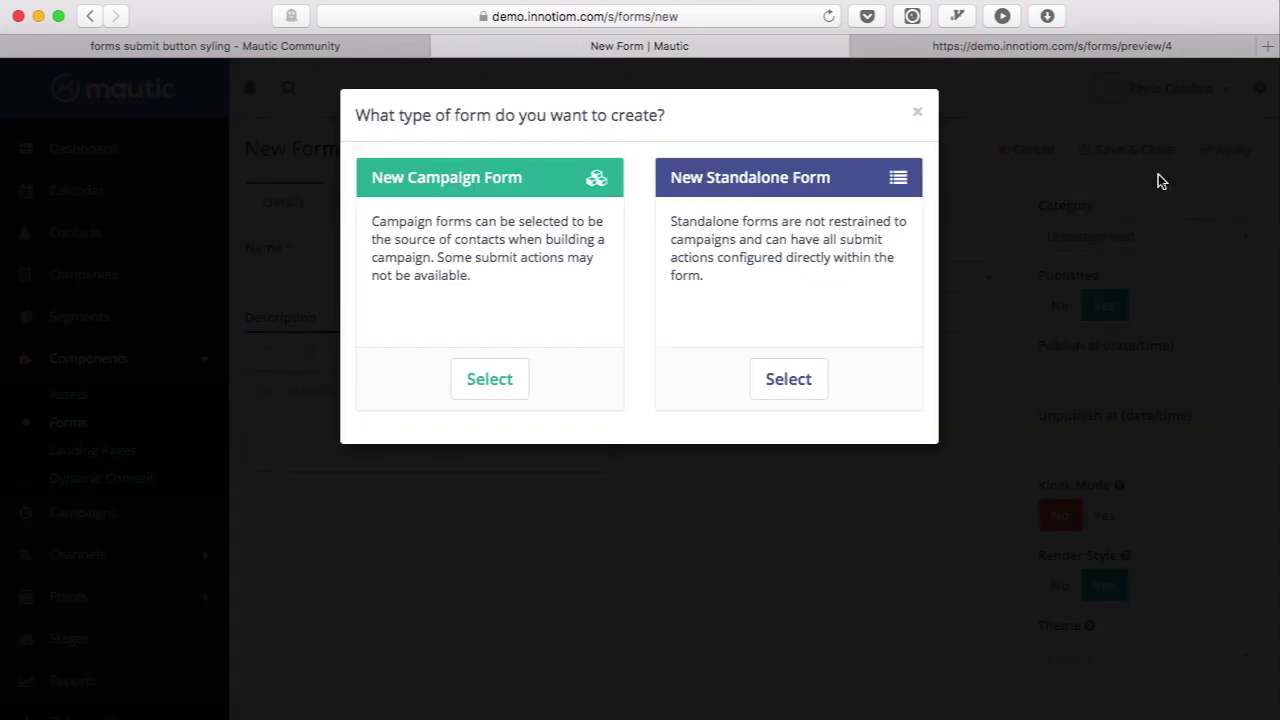
{"action": "left_click", "coordinate": [776, 388]}
{"action": "left_click", "coordinate": [1095, 664]}
{"action": "type", "text": "mon"}
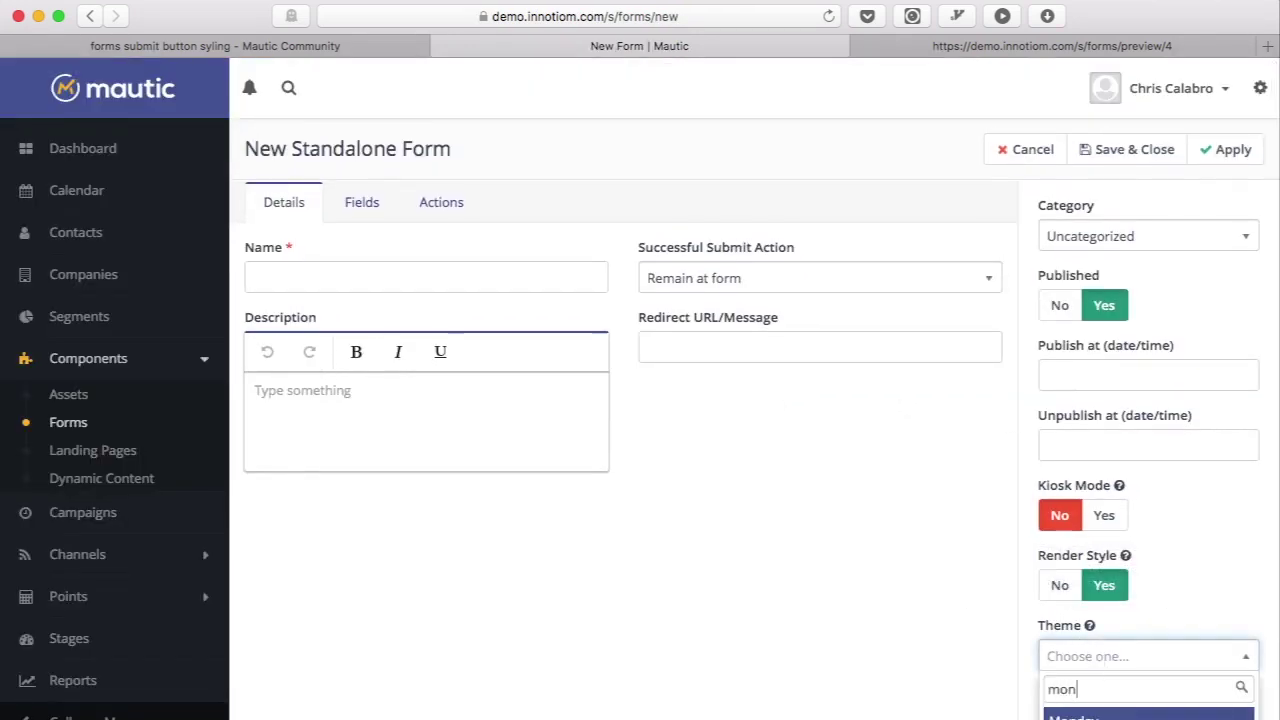
{"action": "key", "text": "Return"}
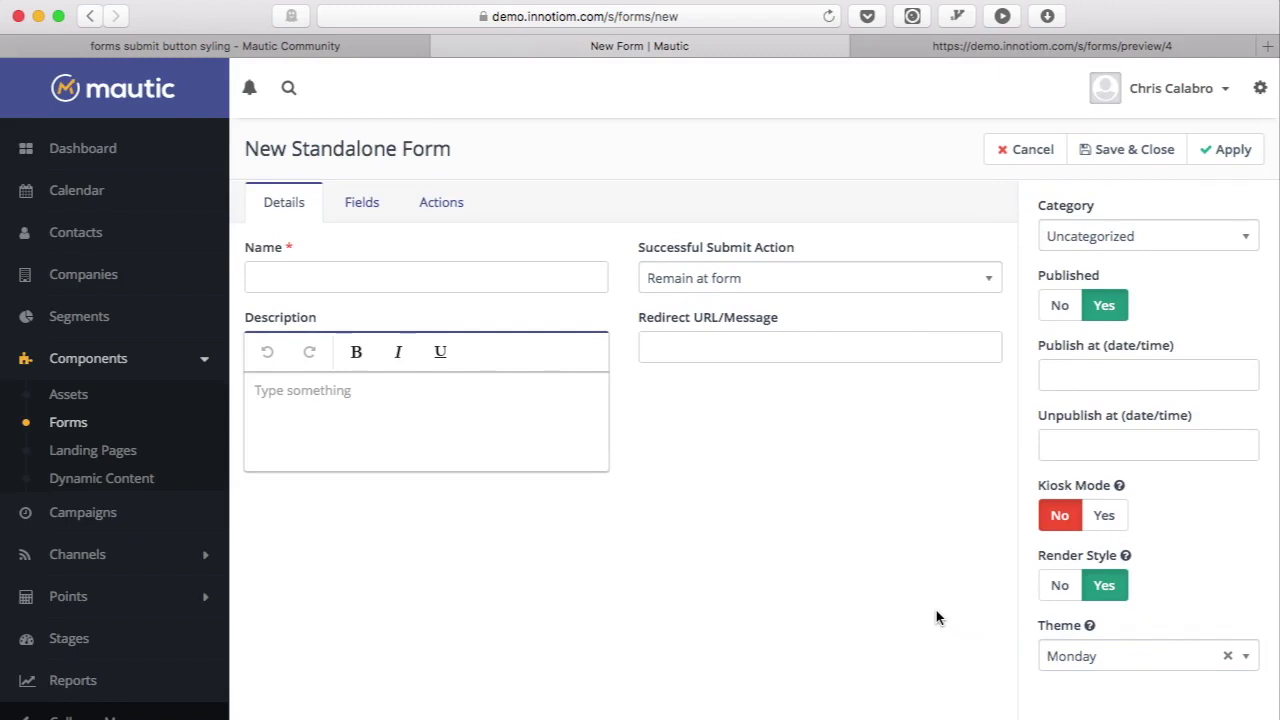